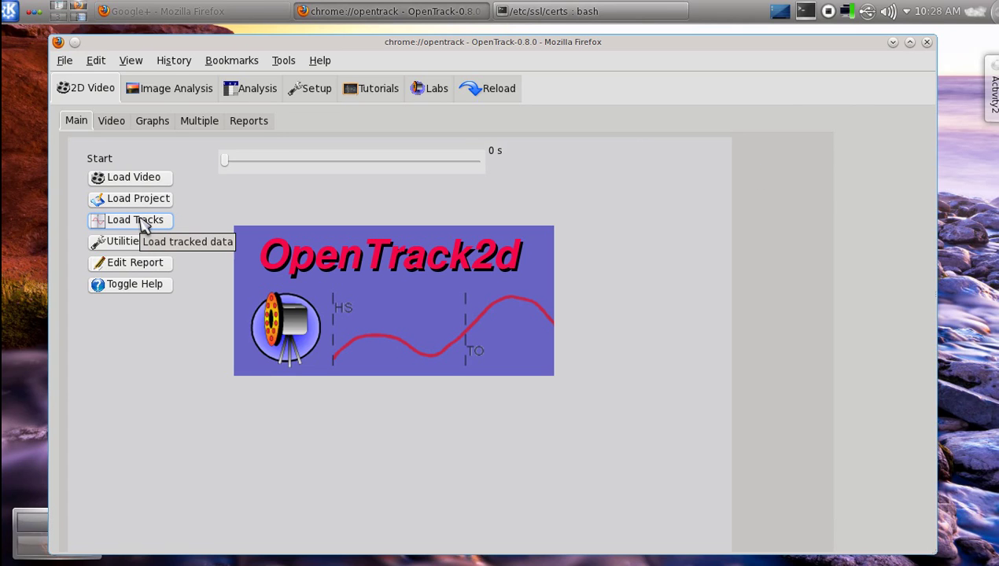
Load the tracked data by choosing the project exampleProject.prj and its tracks file rotaryMotion.p2d.
click(143, 226)
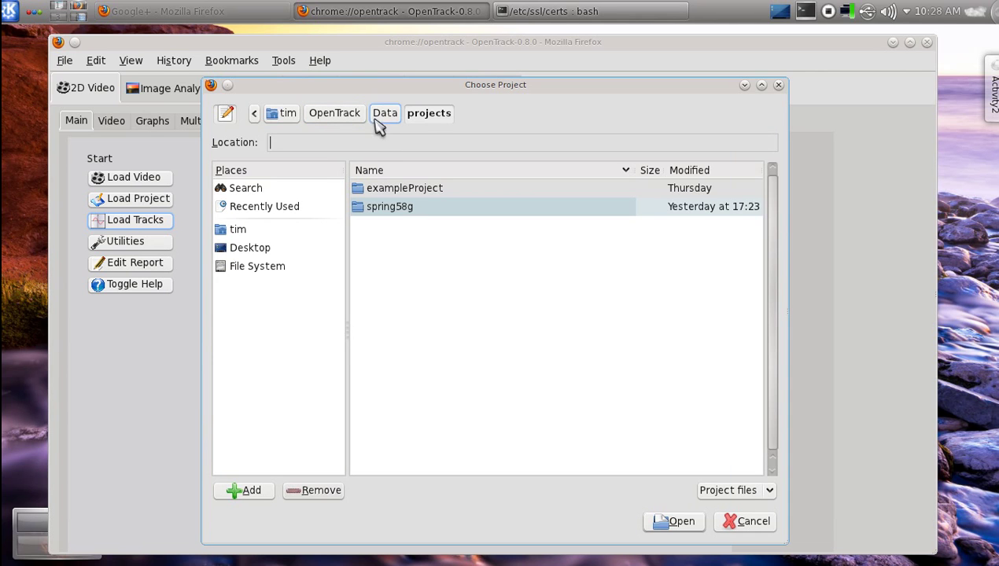
click(386, 210)
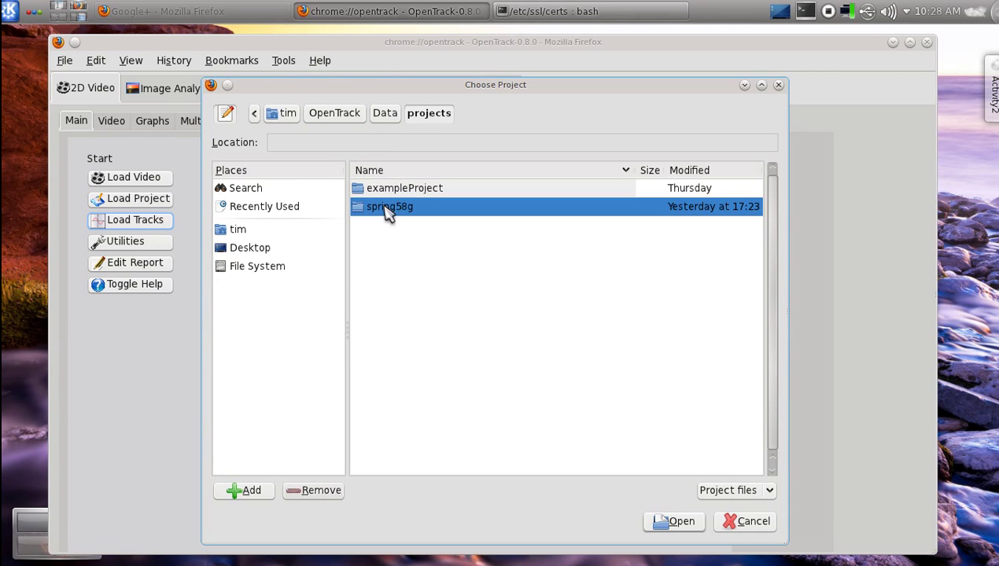
double_click(387, 209)
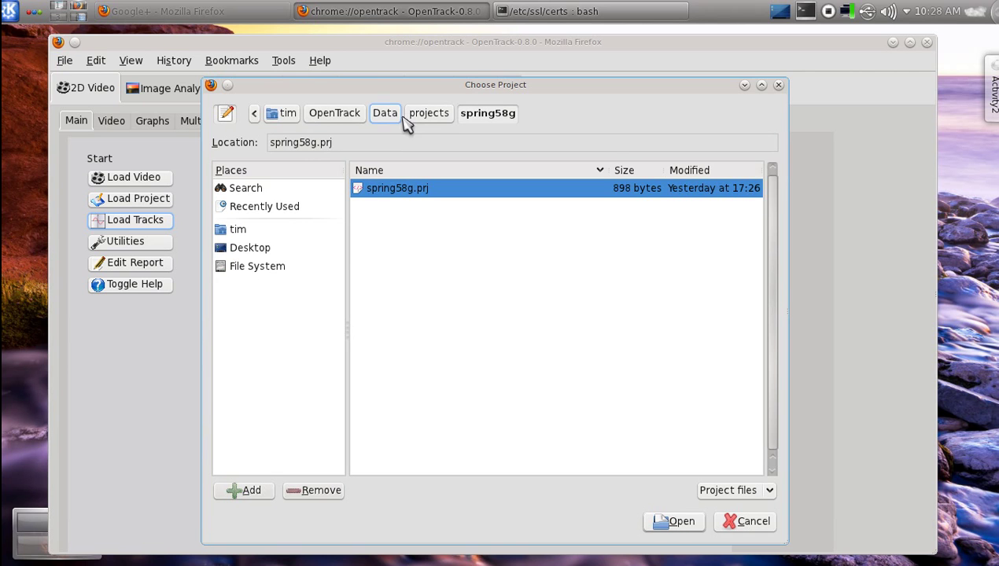
click(423, 117)
double_click(394, 189)
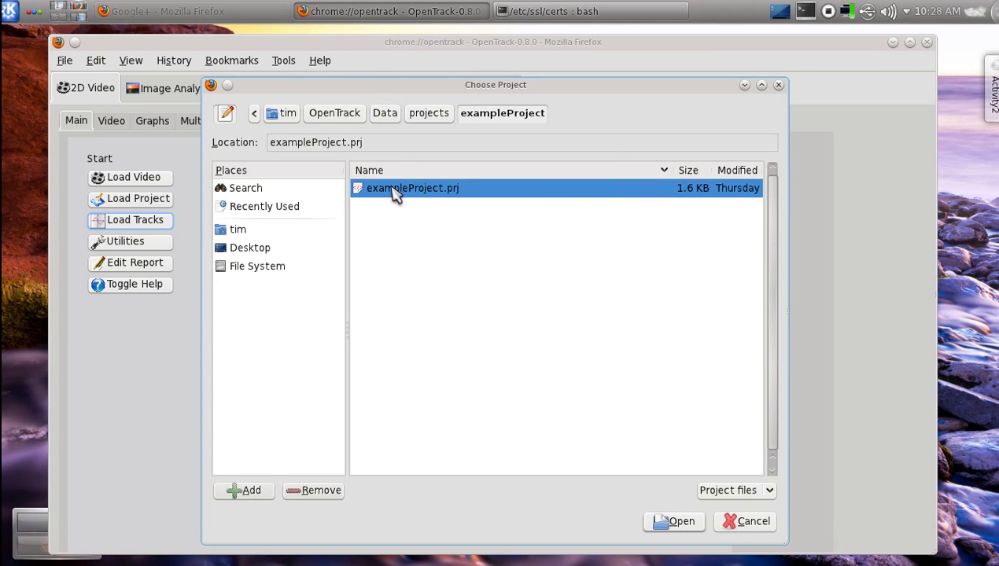
double_click(395, 191)
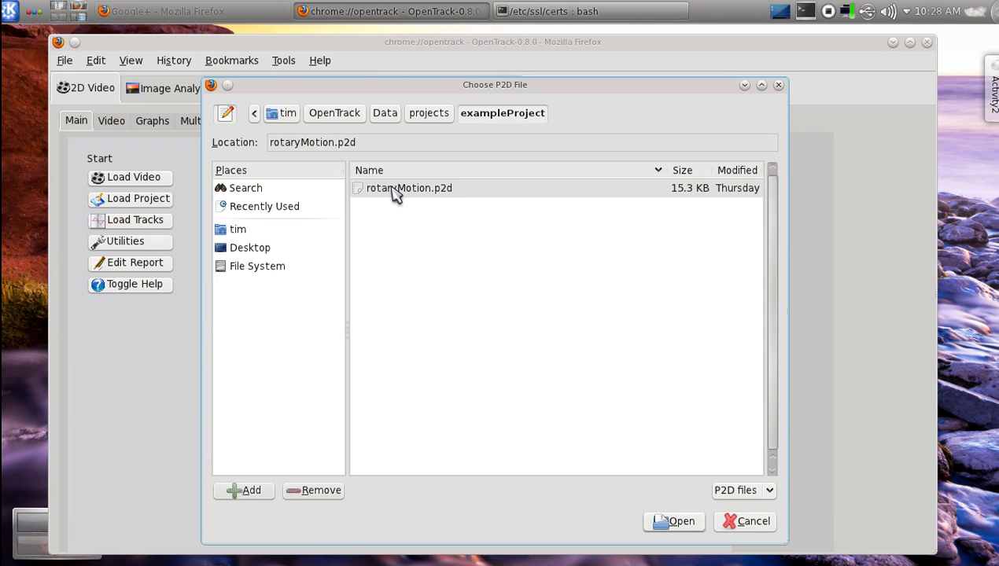
double_click(394, 190)
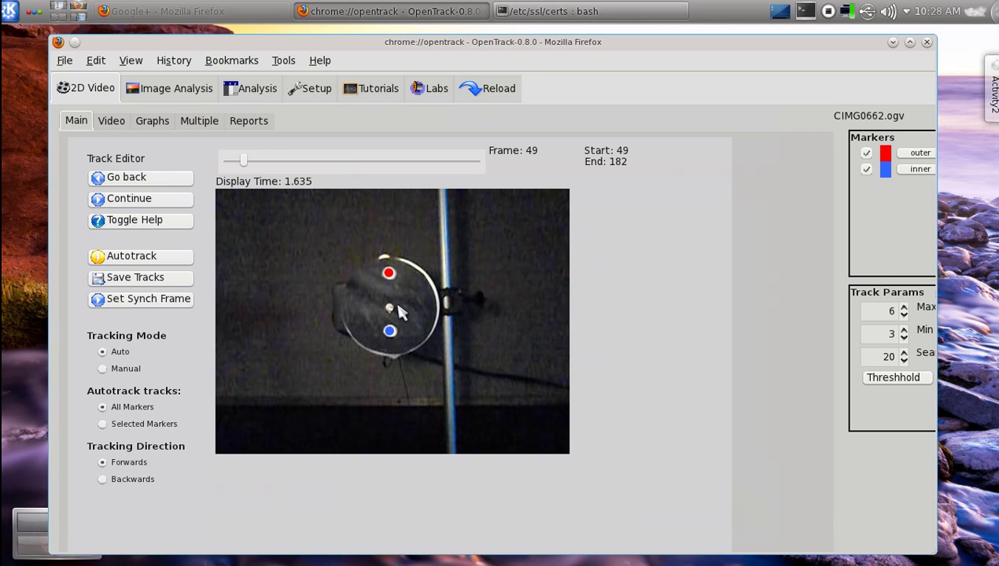
Continue from the track editor to the viewer, widen the window, and enable the outer and inner markers.
click(161, 201)
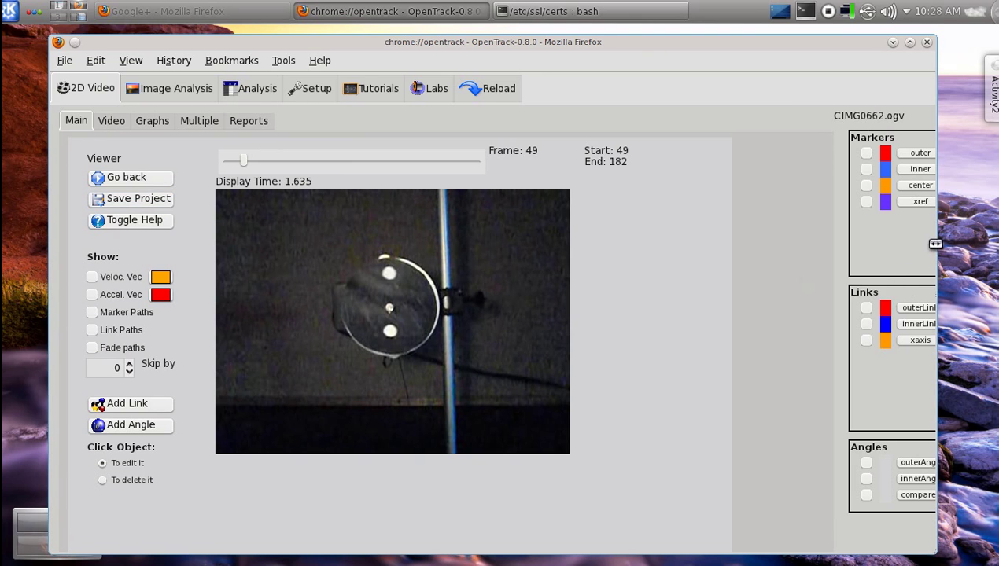
drag(936, 244, 974, 243)
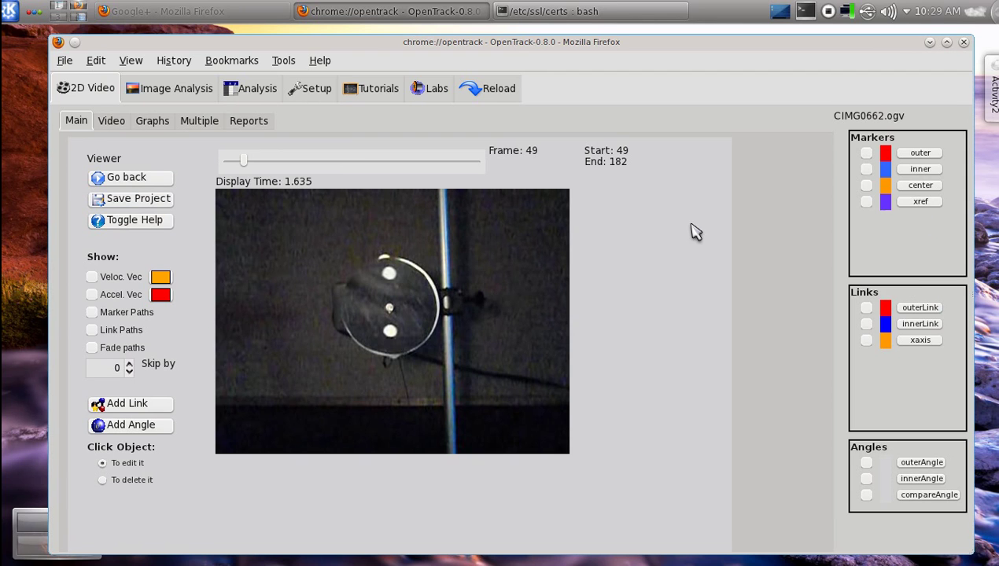
click(865, 153)
click(866, 169)
Plot only the X Position and Y Position graphs with no fit for the selected markers and page between them.
click(152, 123)
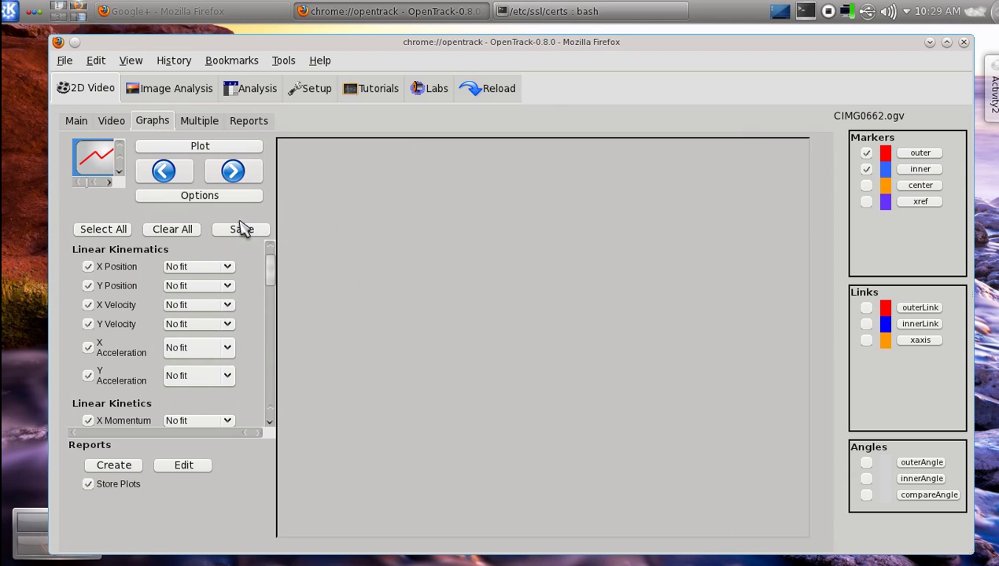
click(198, 230)
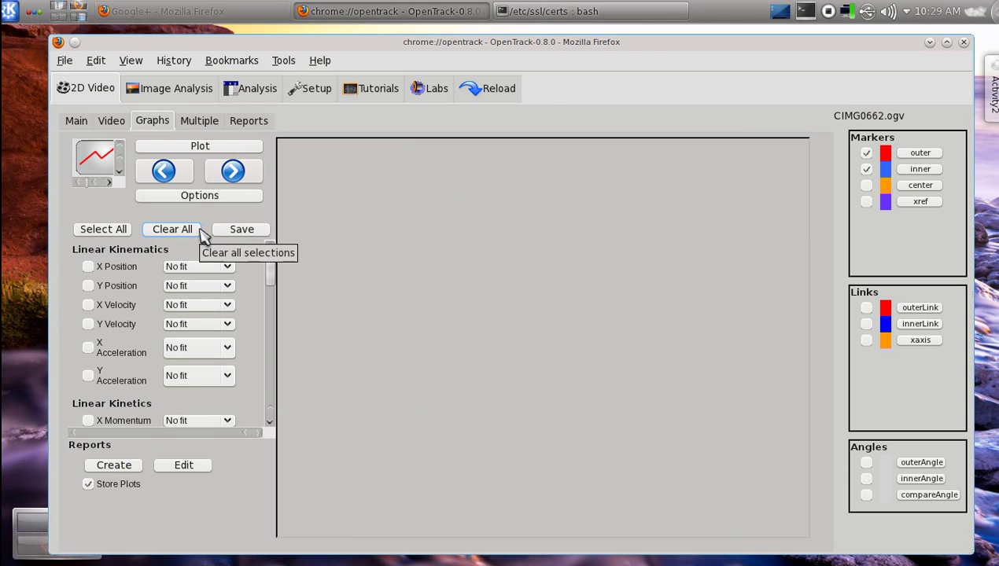
click(88, 267)
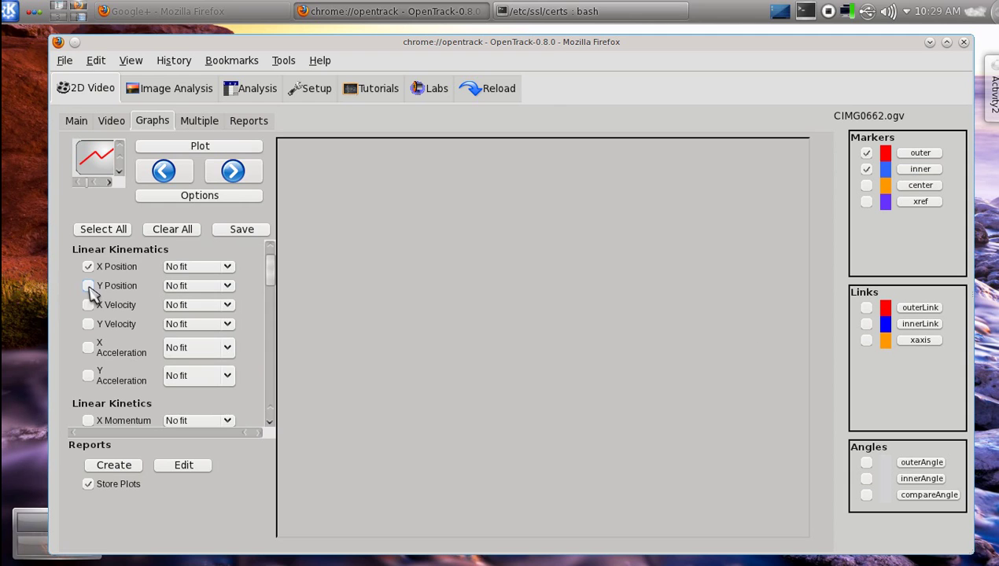
click(88, 285)
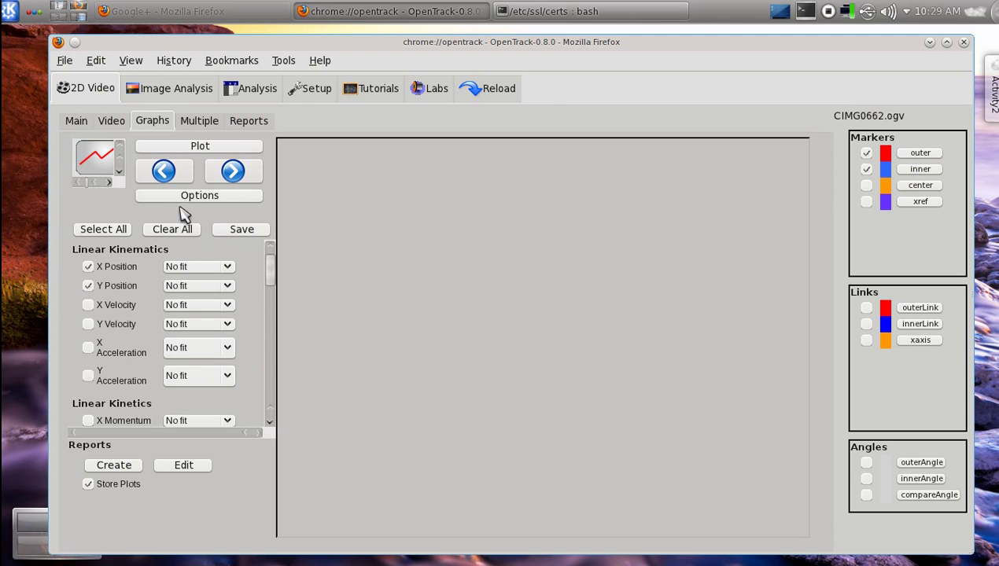
click(214, 152)
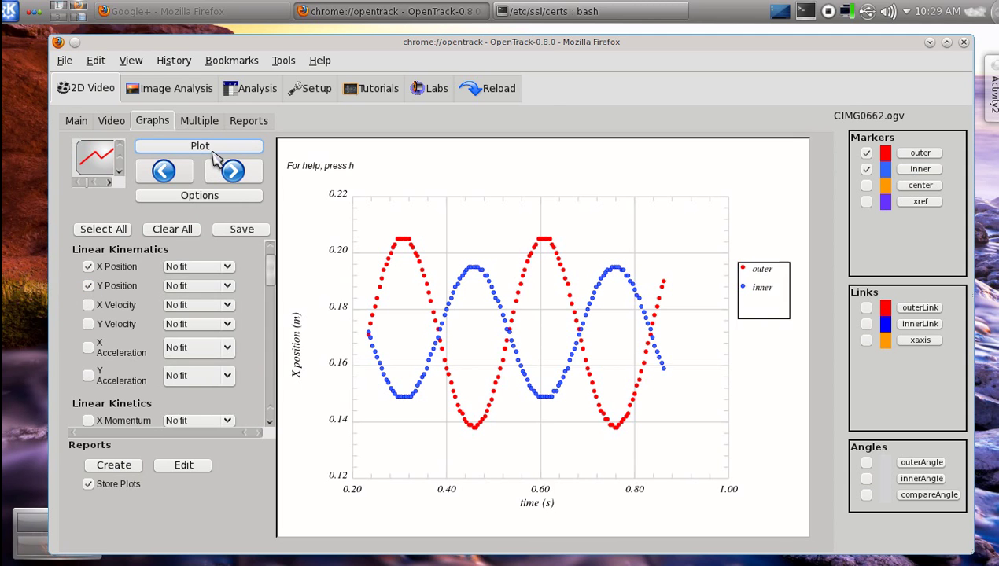
click(232, 173)
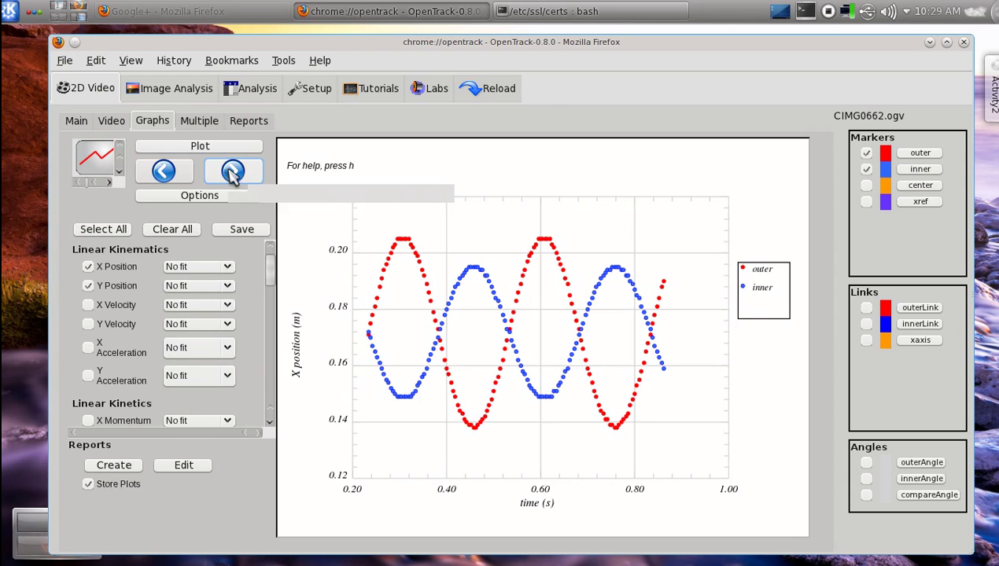
click(179, 177)
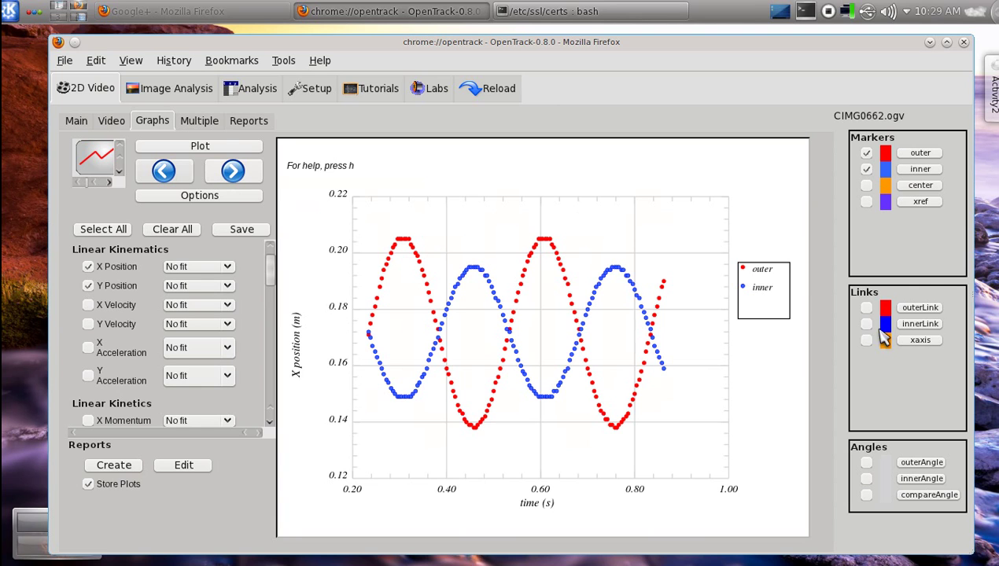
Enable outerLink and innerLink, replot the graphs, and bring up the Y position graph.
click(866, 308)
click(866, 323)
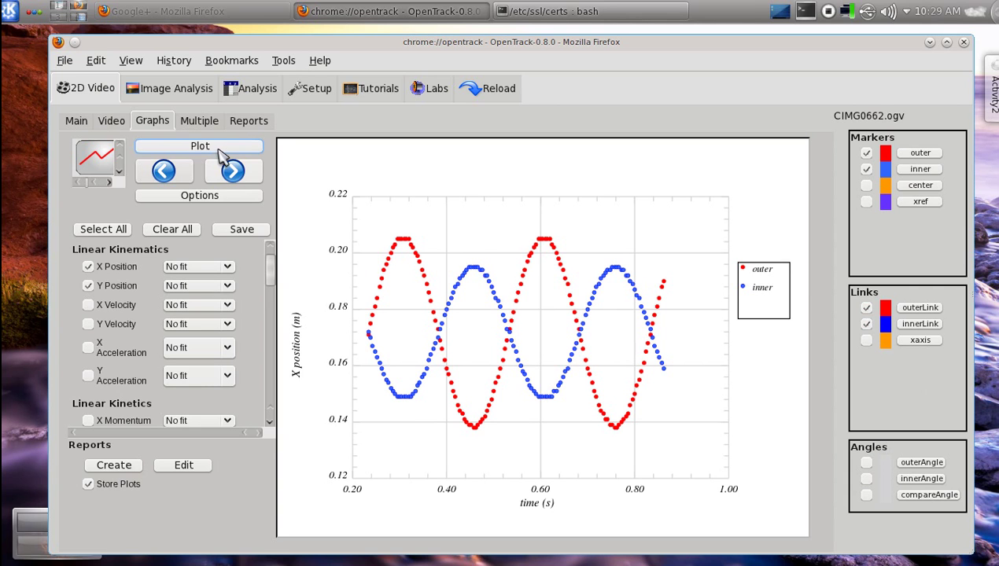
click(220, 149)
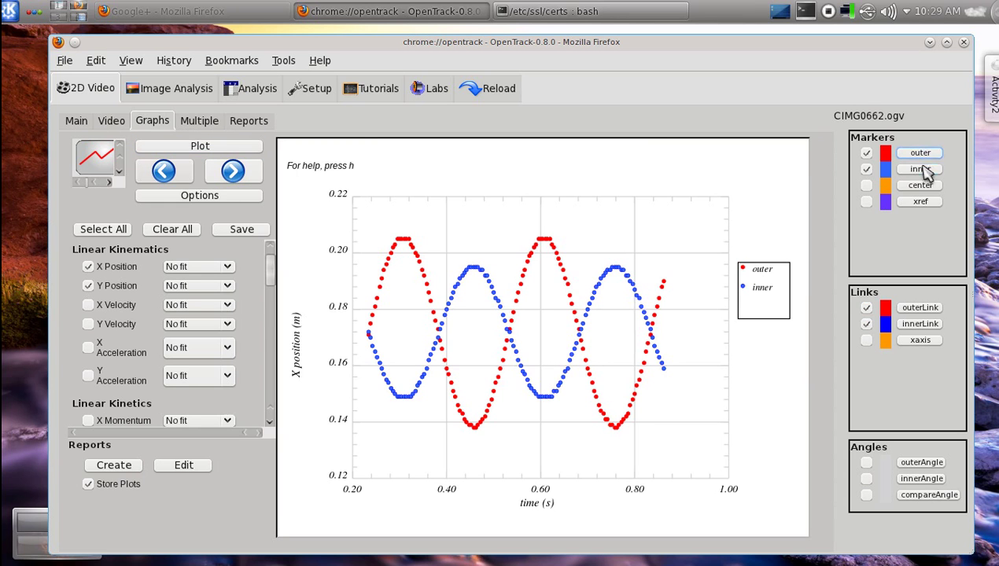
click(220, 180)
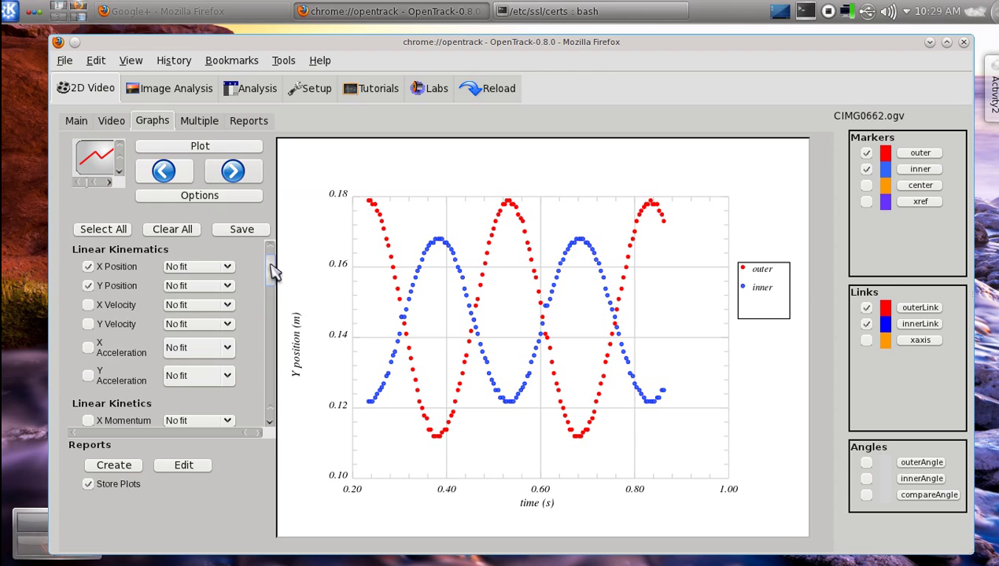
Add Orientation under Link Kinematics to the plotted quantities, replot, and page to the link orientation graph.
drag(270, 271, 275, 363)
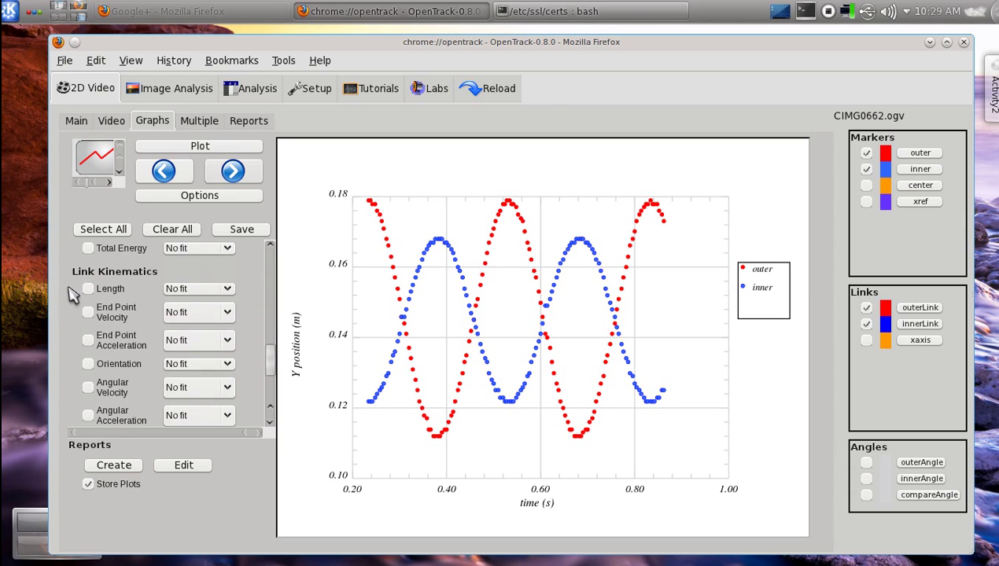
click(88, 364)
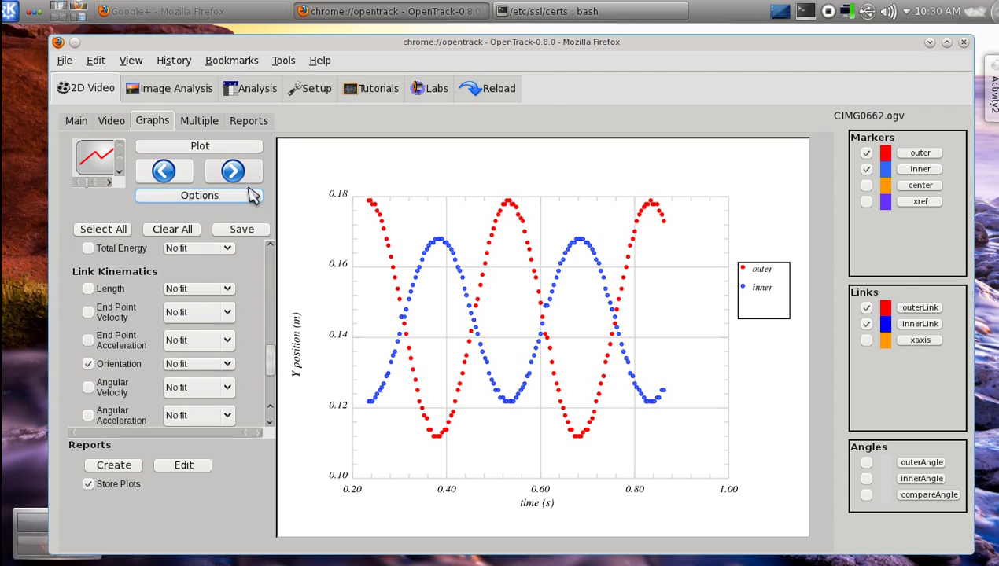
click(211, 150)
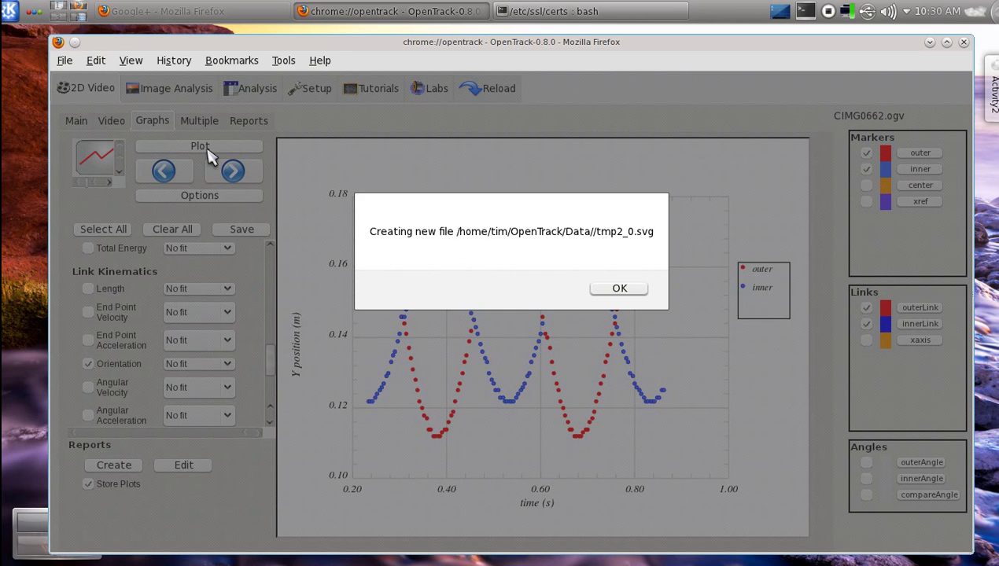
click(633, 291)
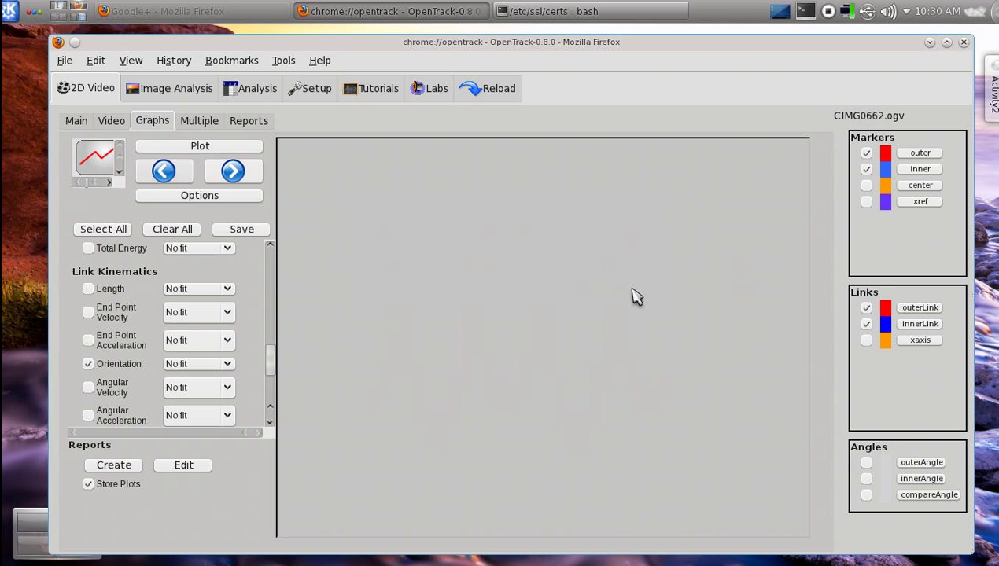
click(253, 189)
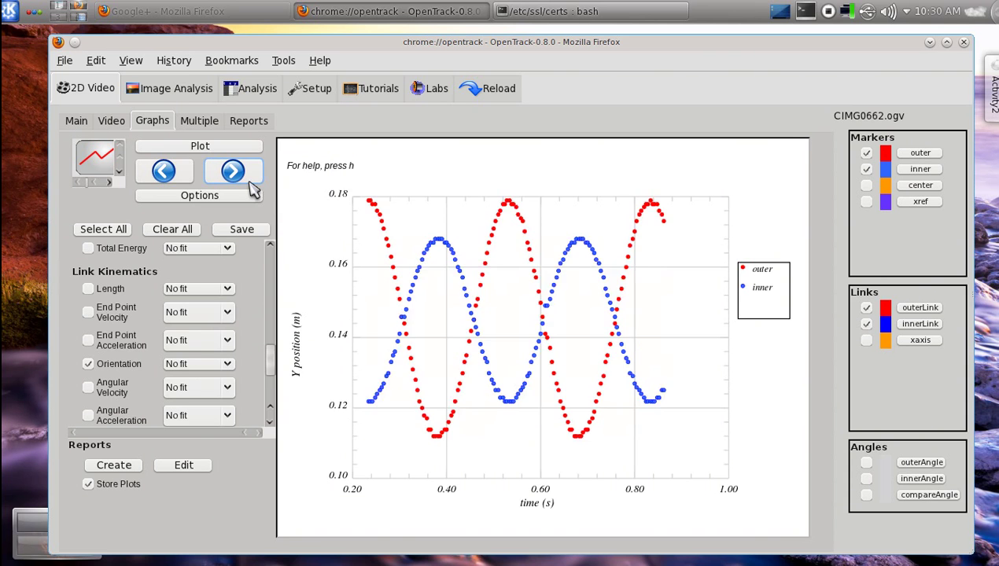
click(254, 188)
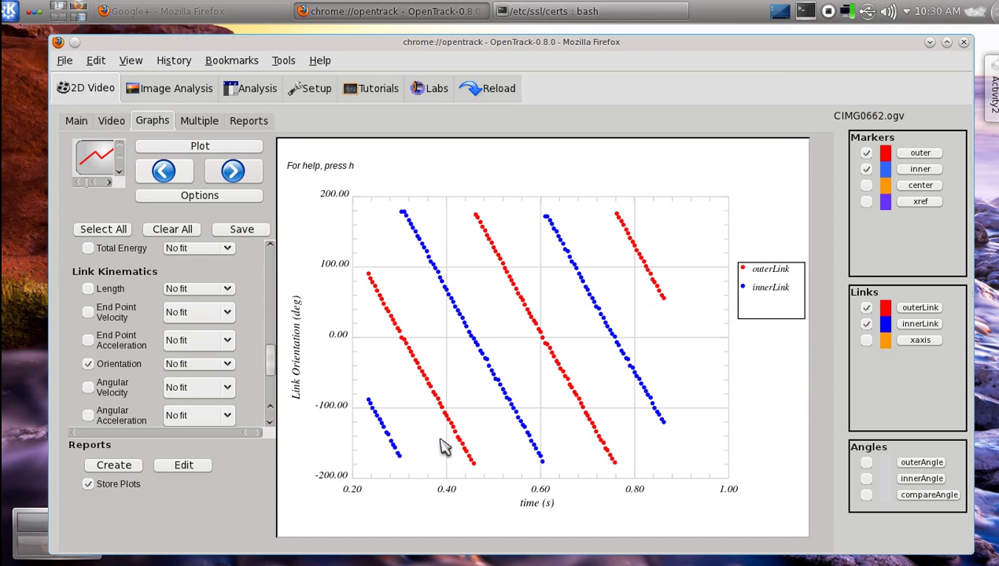
mouse_move(464, 450)
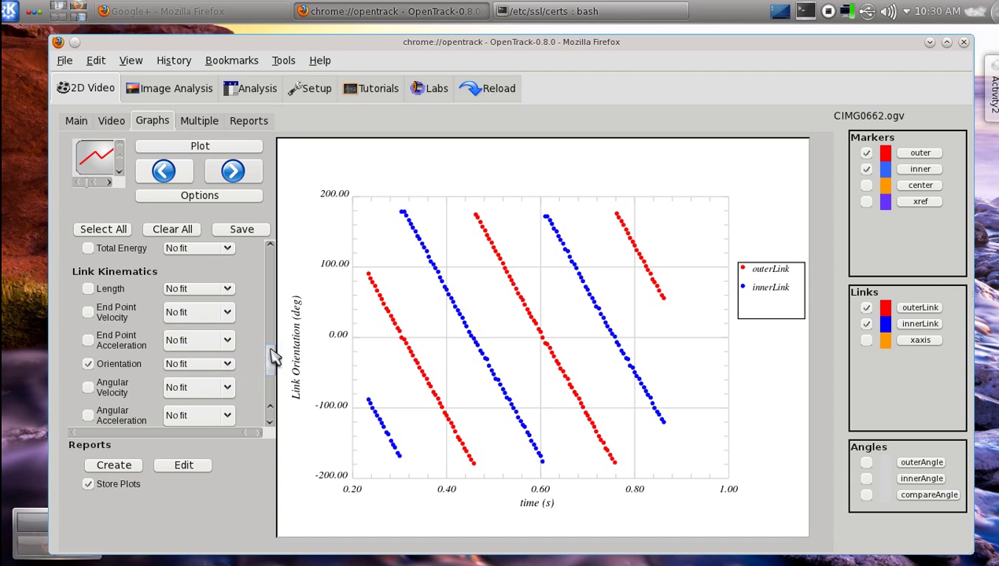
Enable outerAngle and innerAngle, add Orientation under Angular Kinematics, replot, and page through to the angle graph.
click(866, 479)
drag(270, 367, 274, 397)
click(88, 357)
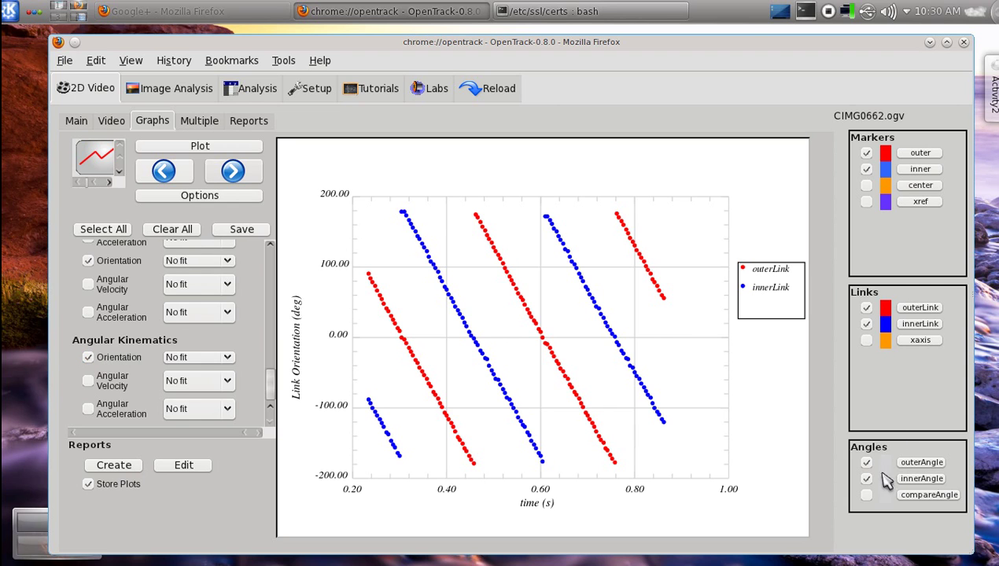
drag(270, 391, 271, 358)
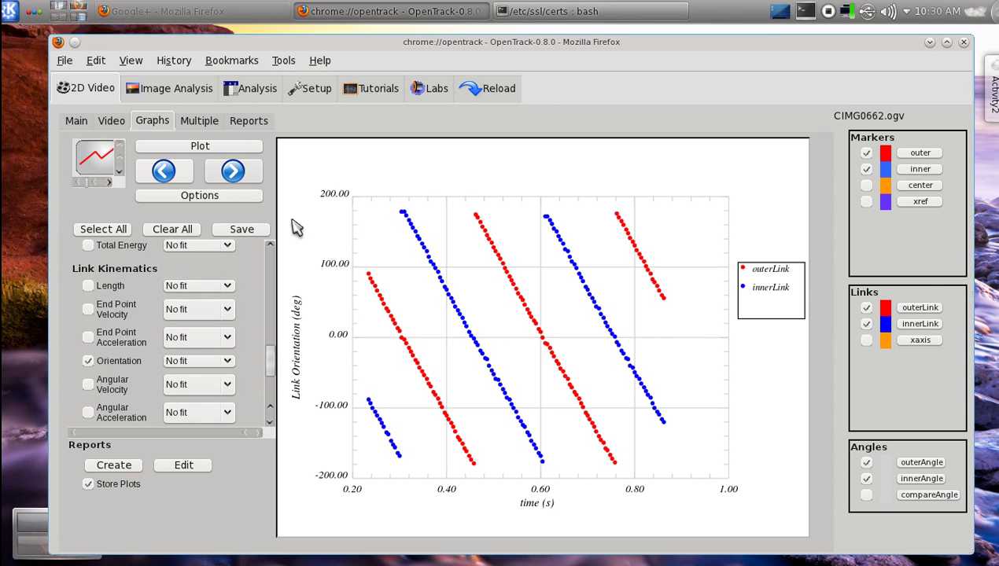
click(209, 156)
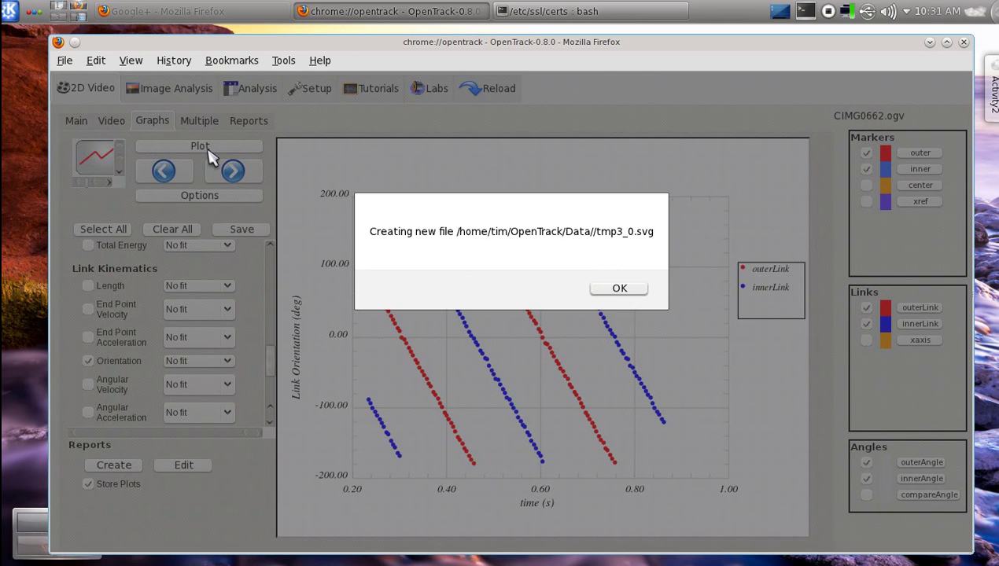
click(625, 291)
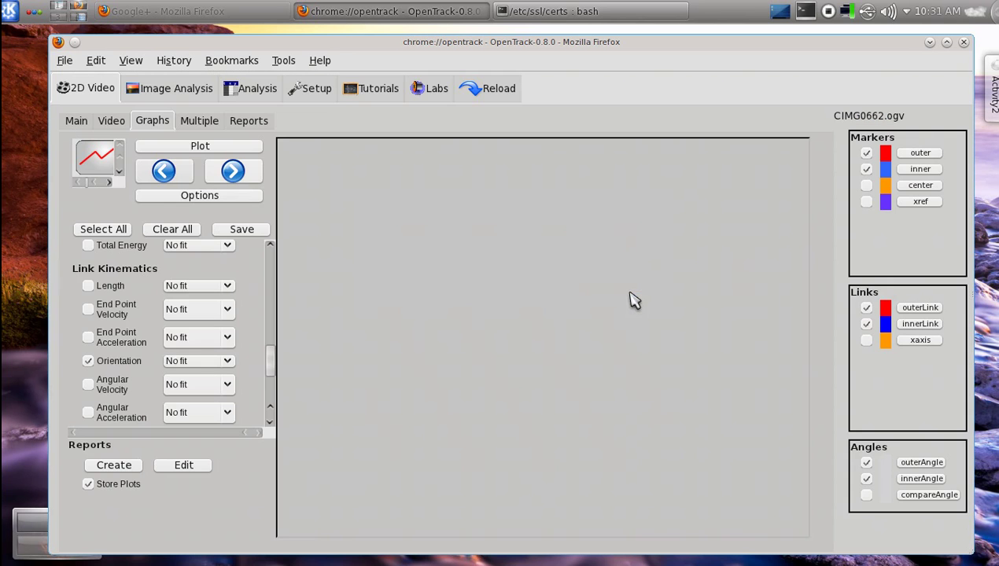
click(234, 174)
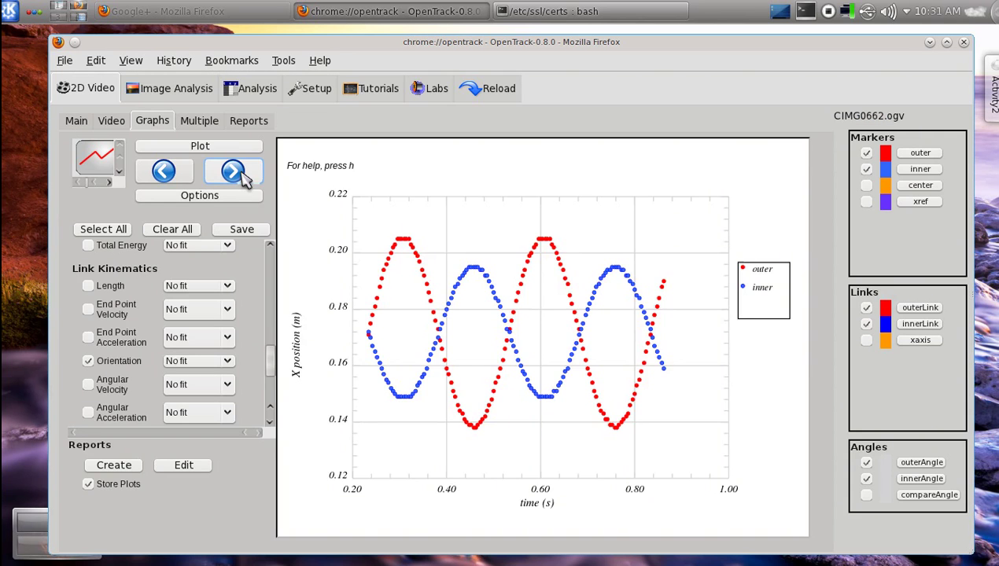
click(239, 176)
click(244, 178)
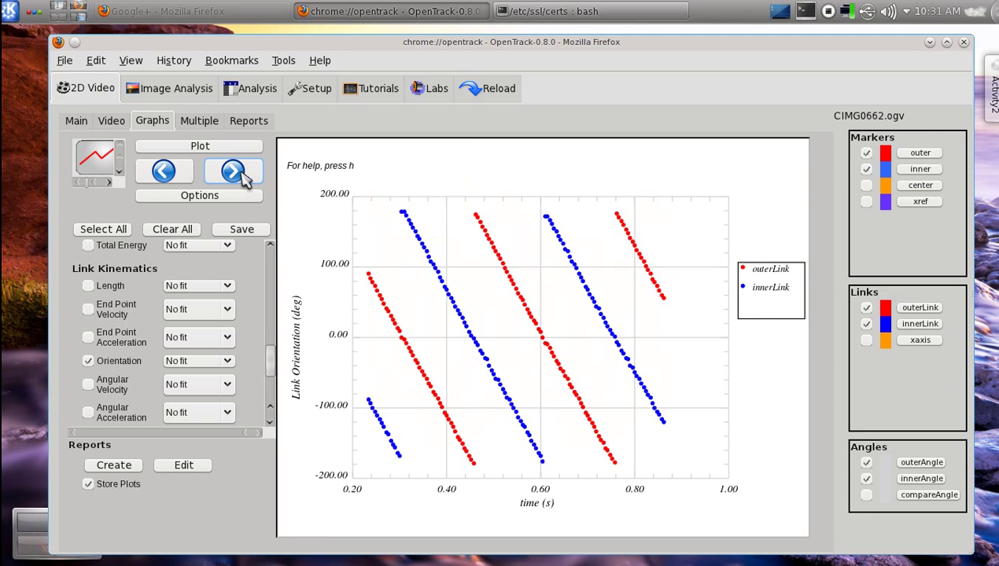
click(243, 178)
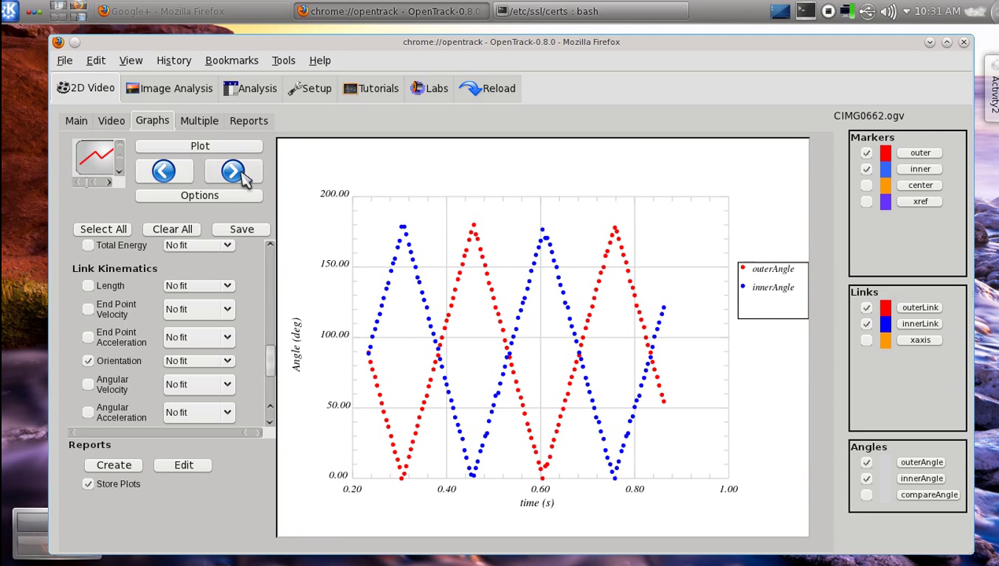
Open the report settings and review the stored graphs that can be included in the report.
click(250, 122)
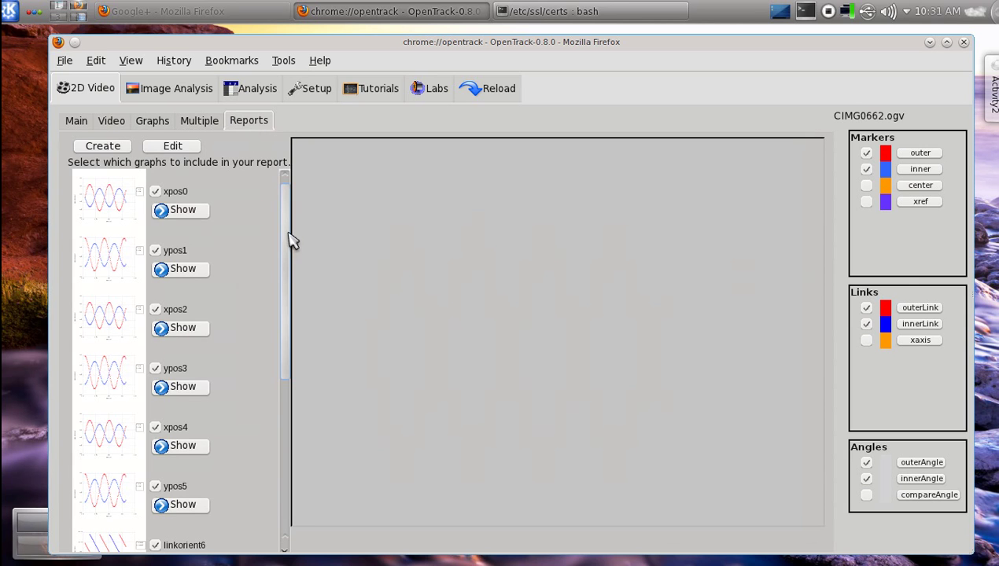
scroll(289, 291, down, 3)
scroll(300, 415, down, 3)
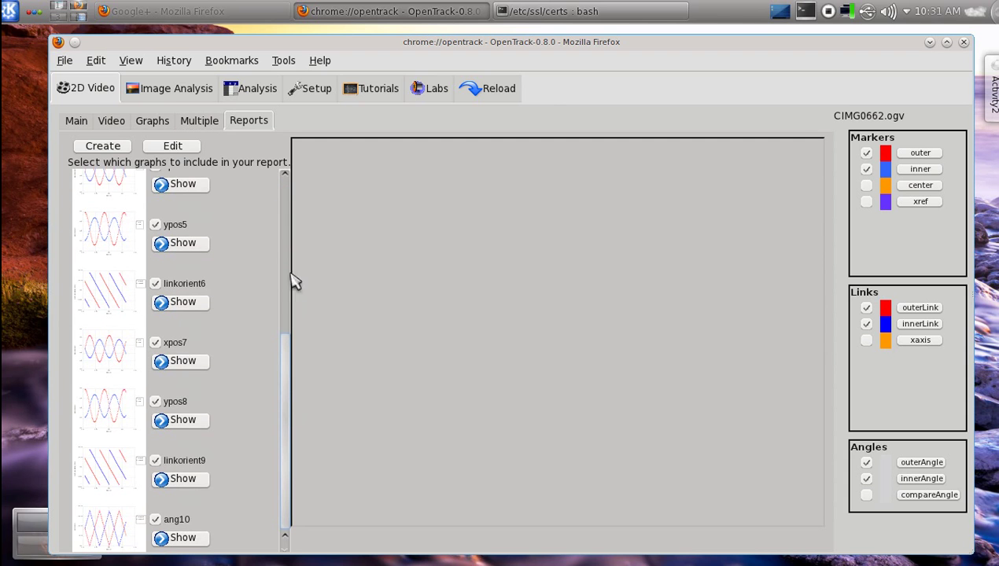
scroll(291, 259, up, 6)
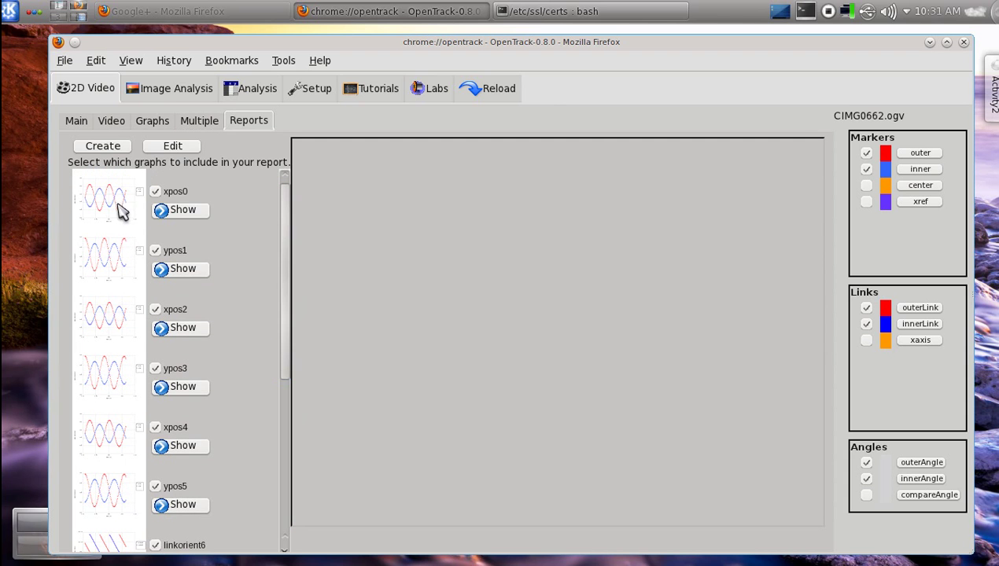
Preview the xpos0 graph and exclude xpos0, ypos1, xpos2, ypos3, ypos5 and linkorient6 from the report.
click(176, 211)
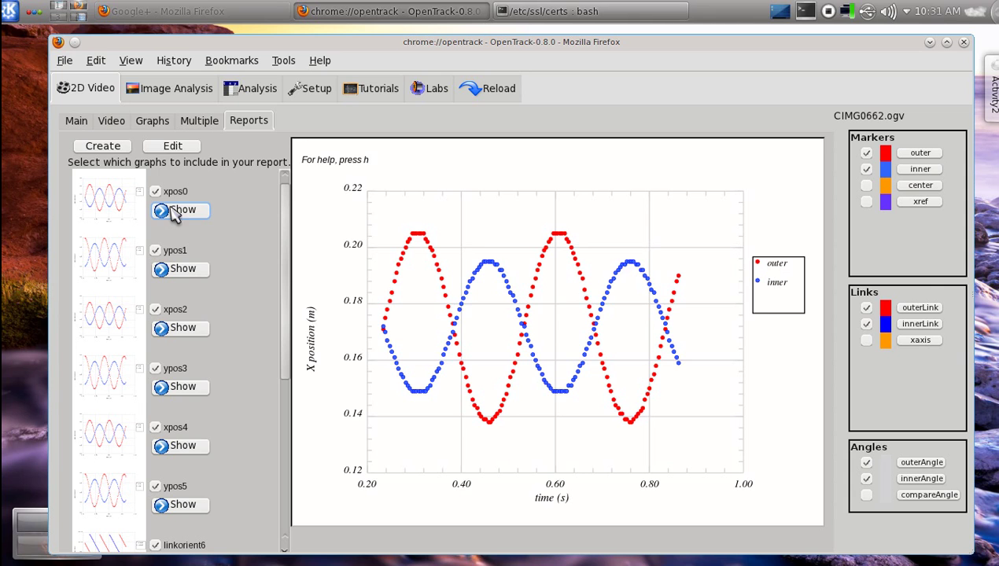
click(155, 193)
click(155, 251)
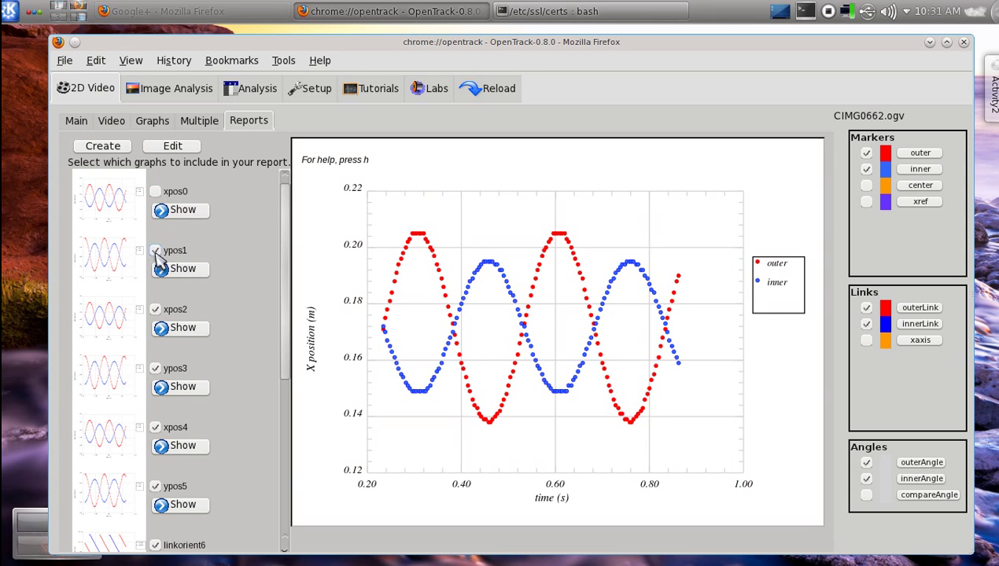
click(155, 310)
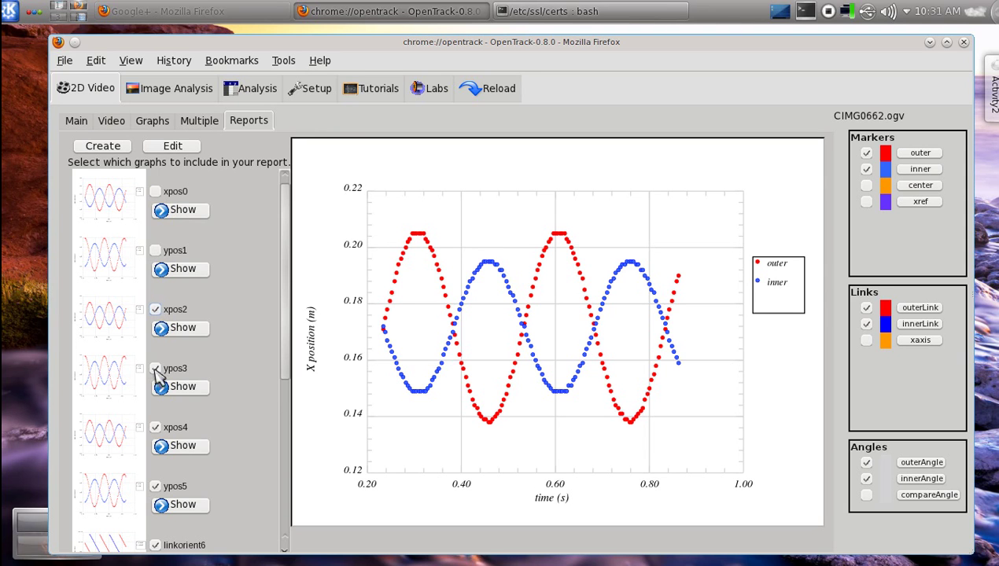
click(155, 368)
scroll(284, 393, down, 1)
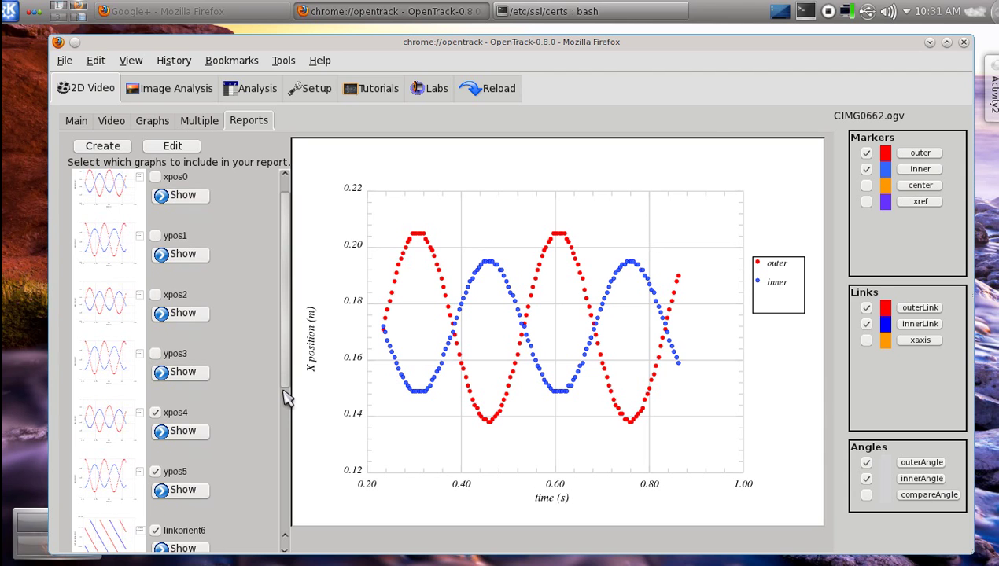
scroll(286, 397, down, 5)
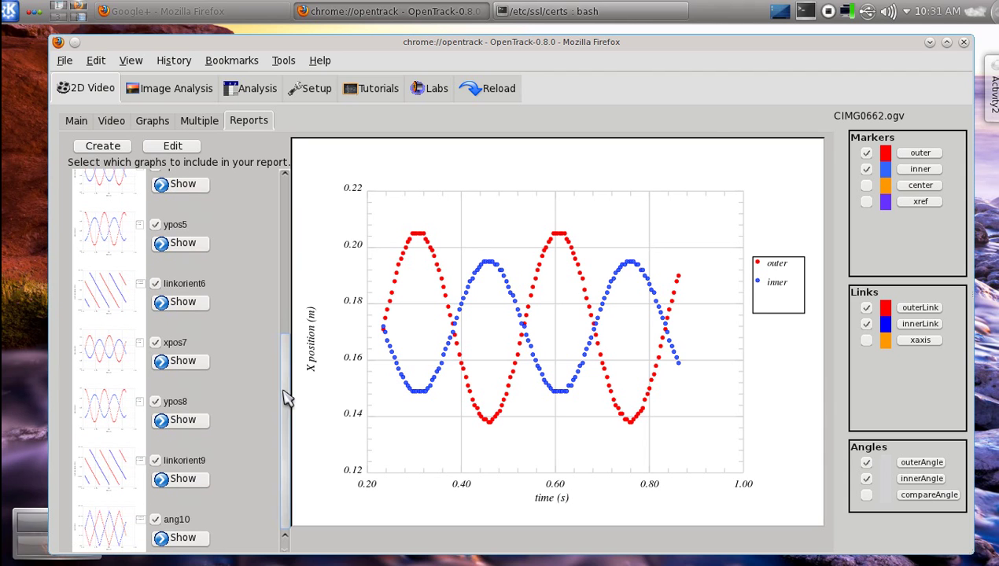
click(155, 226)
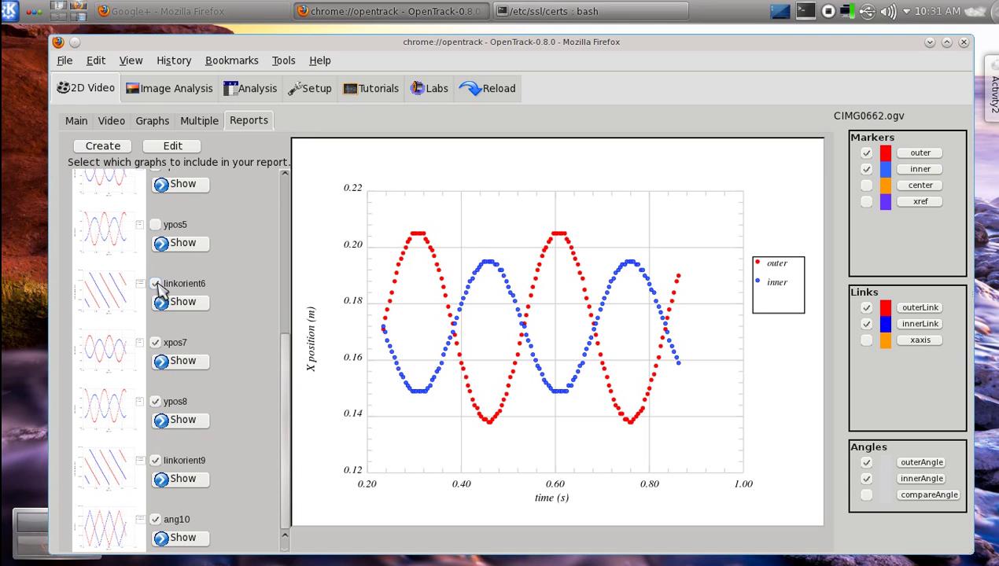
click(155, 284)
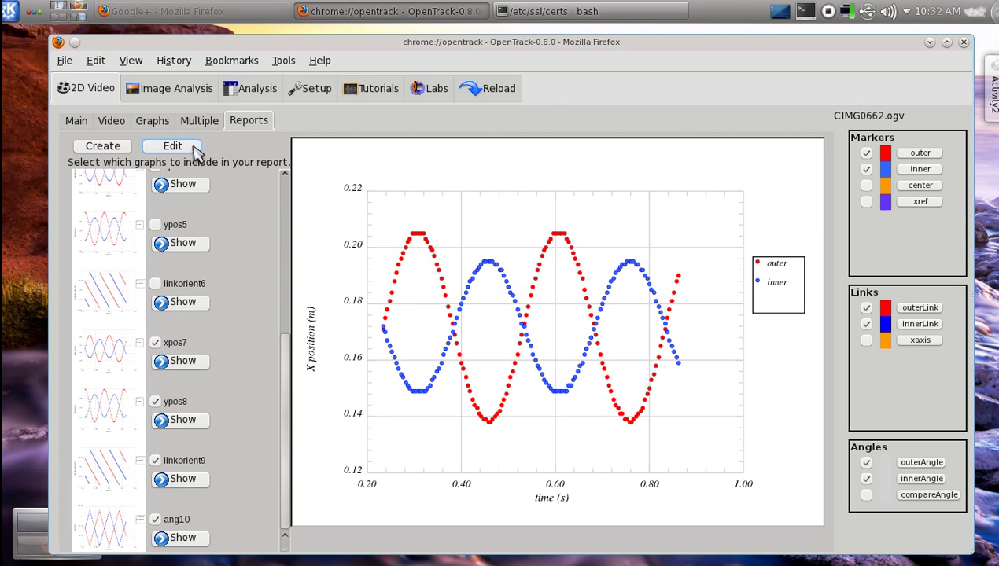
Generate a report from the selected graphs under the name exampleProject.
click(103, 146)
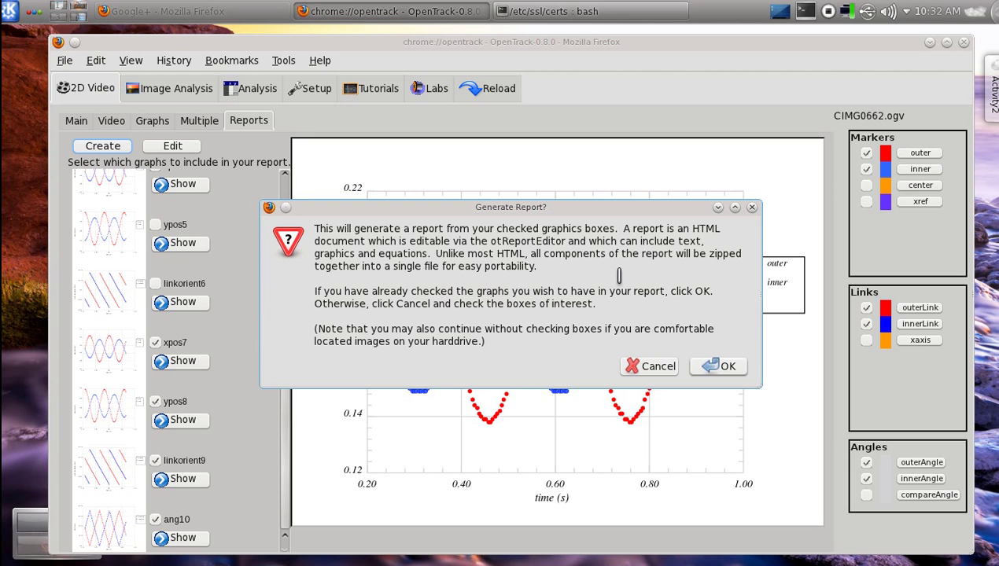
drag(616, 210, 613, 246)
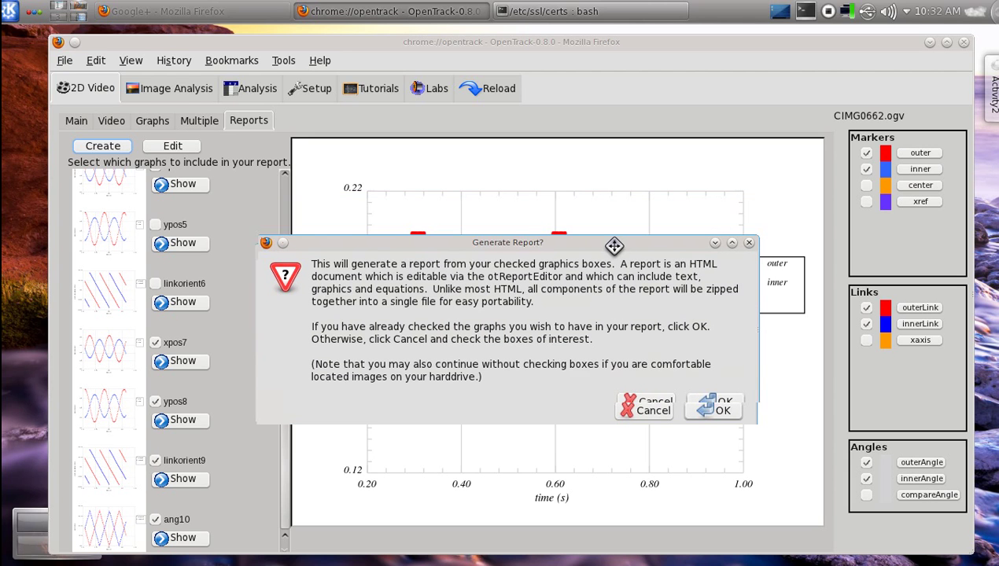
drag(613, 246, 601, 196)
click(713, 353)
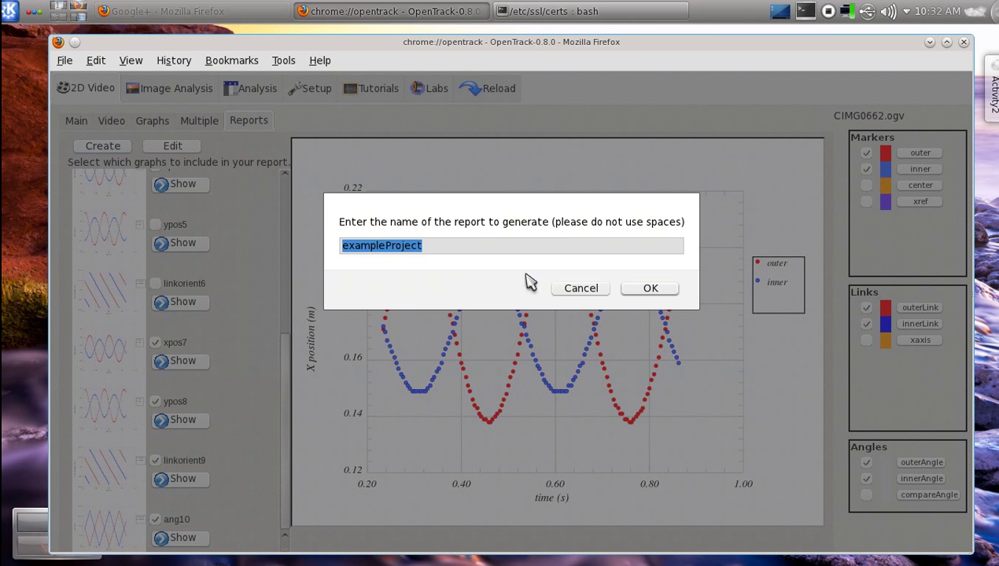
click(636, 291)
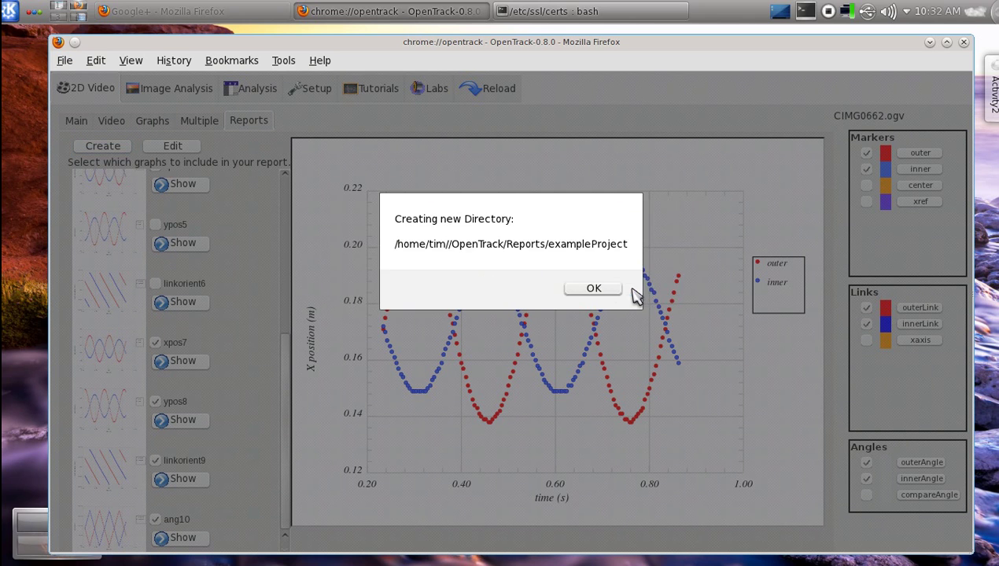
Accept the creation of the report directories and graph image files, and load exampleProject.zip into the report editor.
click(595, 290)
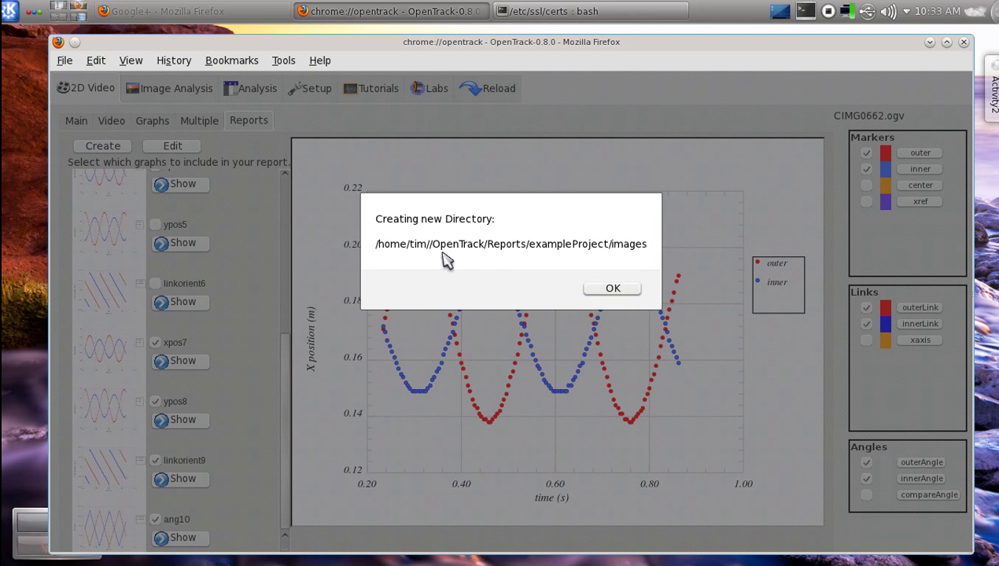
click(613, 289)
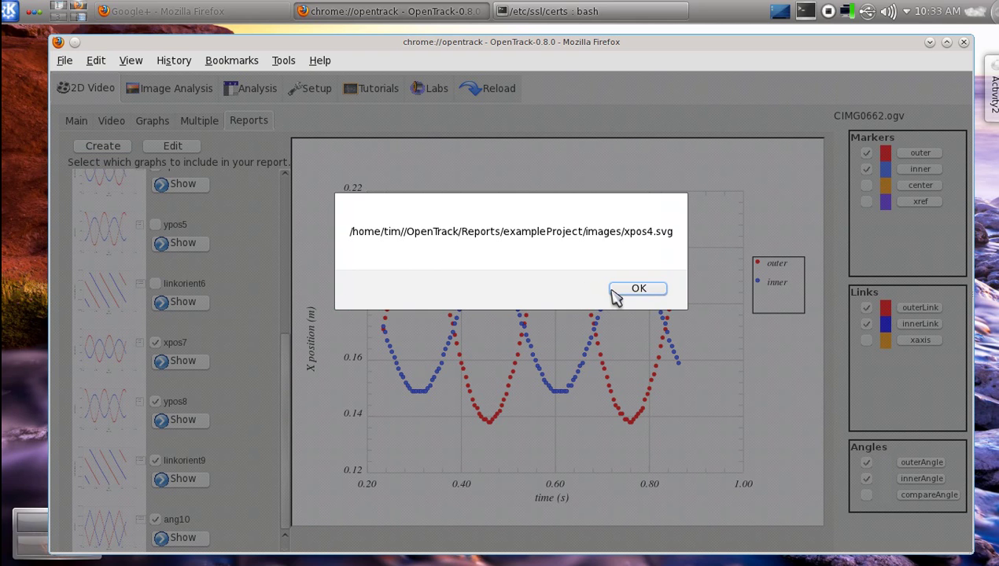
click(613, 289)
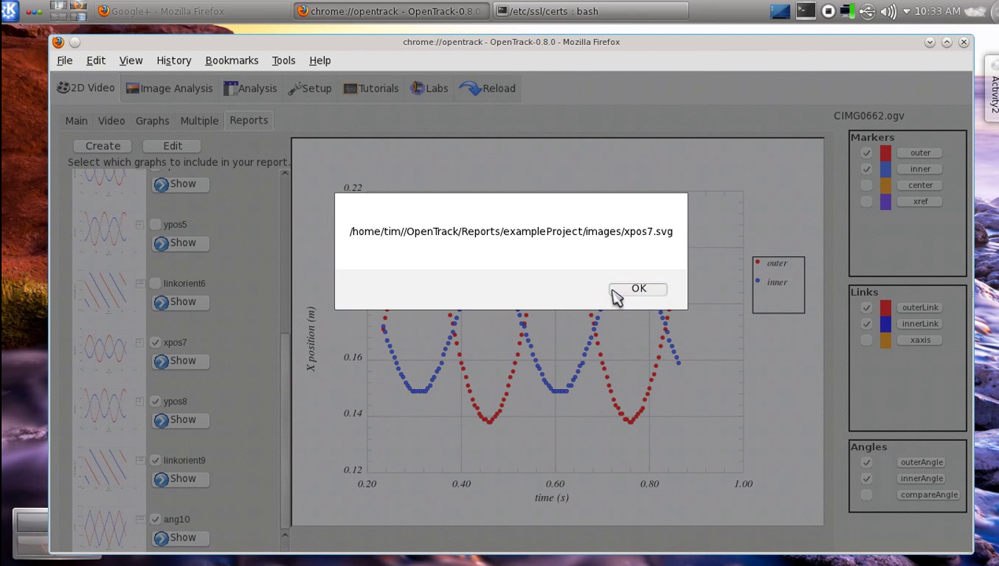
click(613, 289)
click(613, 289)
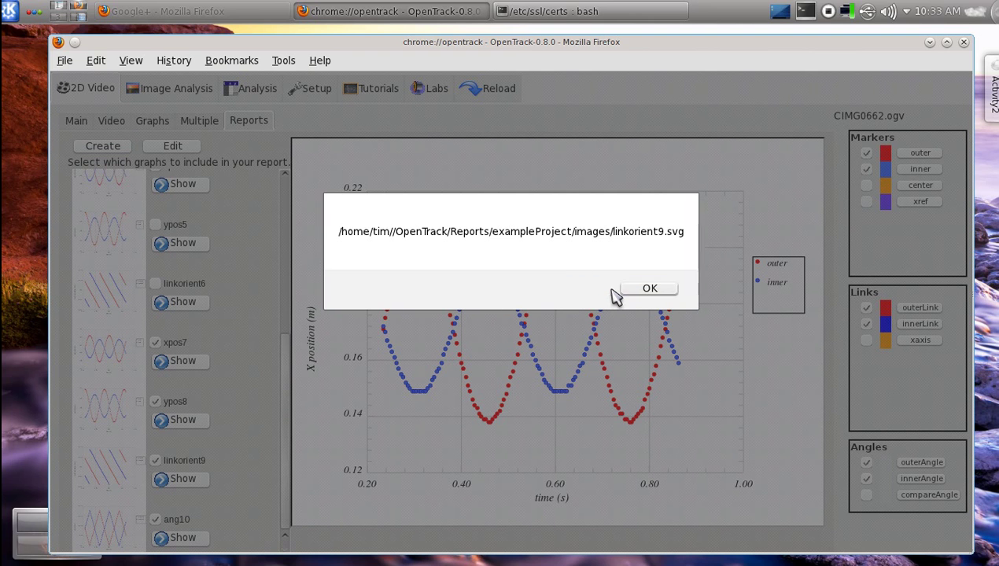
click(626, 290)
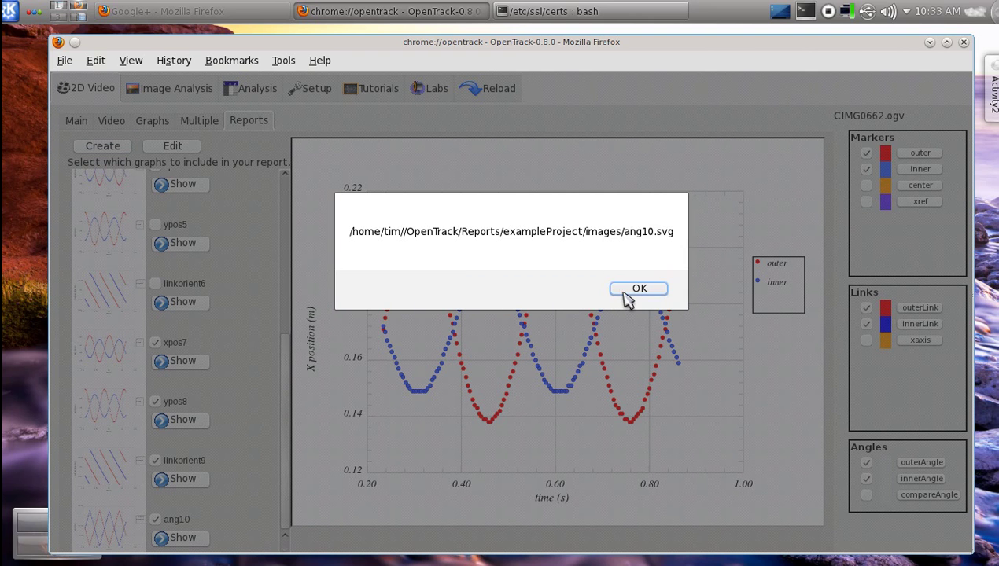
click(625, 291)
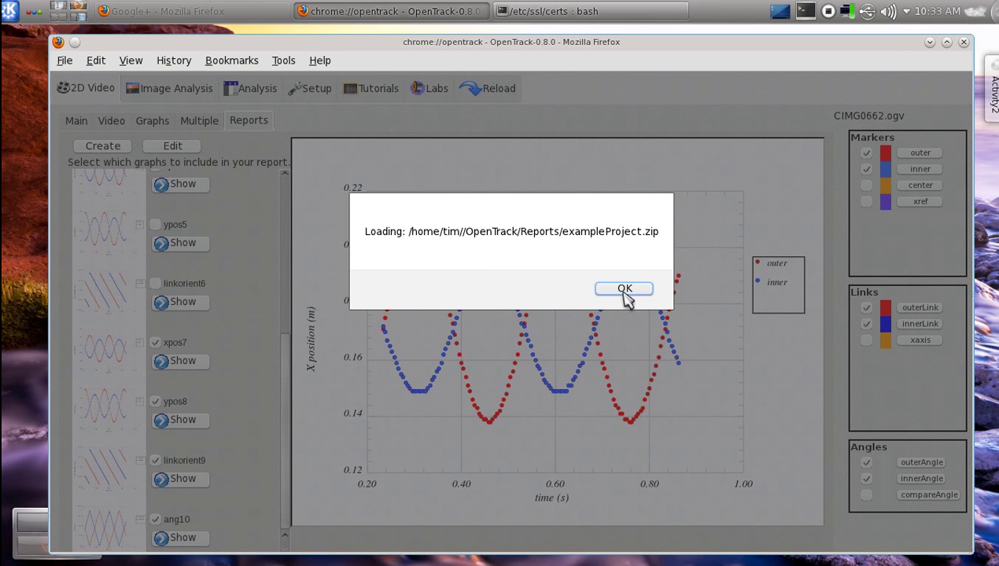
click(625, 290)
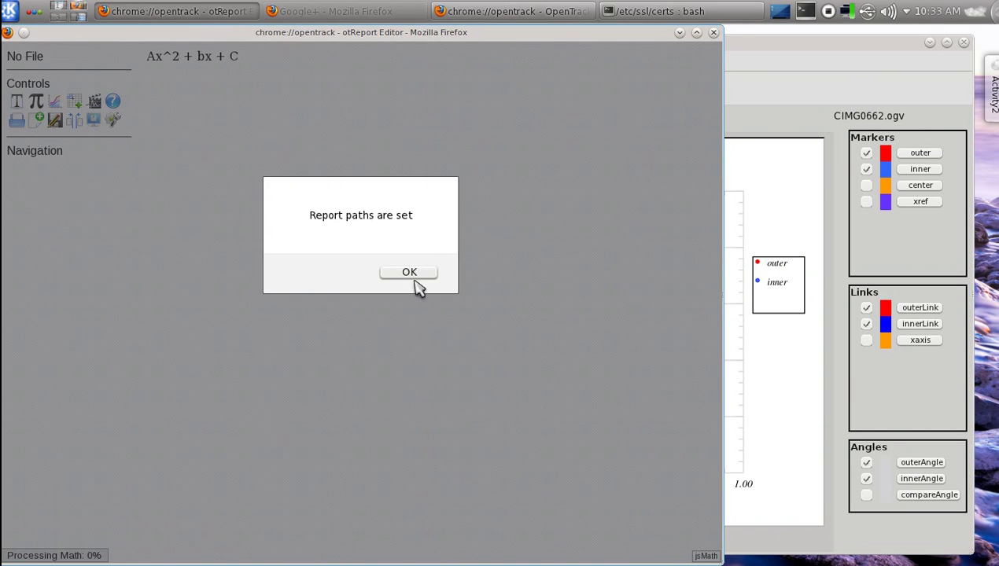
click(415, 275)
click(493, 273)
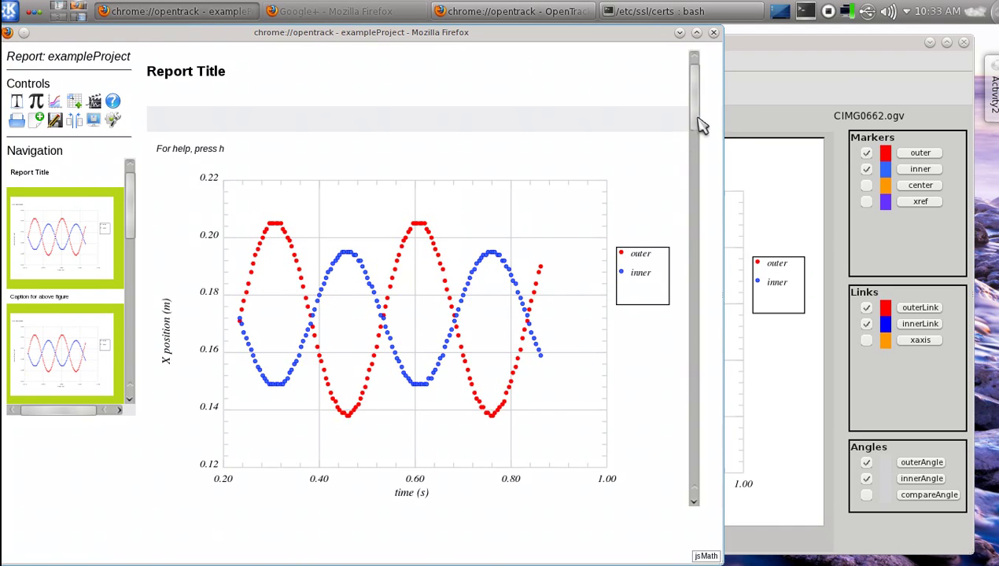
Look through the generated report from the title to the angle graph and return to its beginning.
drag(698, 123, 681, 417)
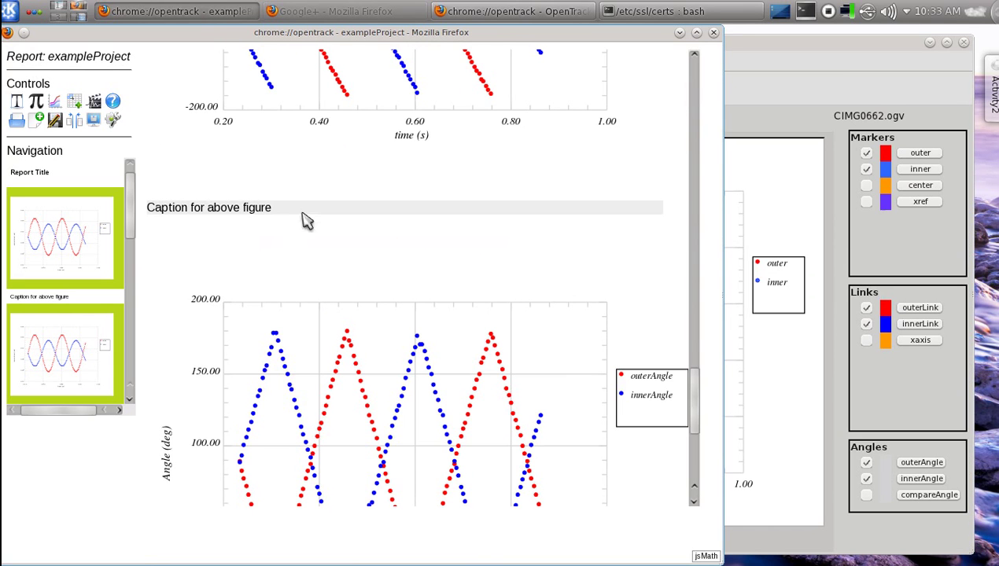
drag(697, 404, 697, 96)
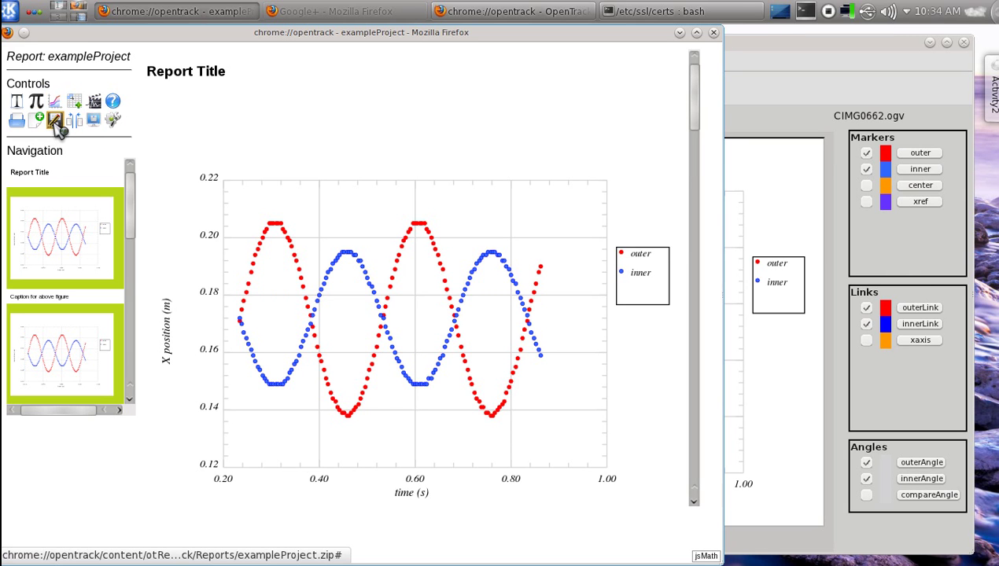
click(115, 122)
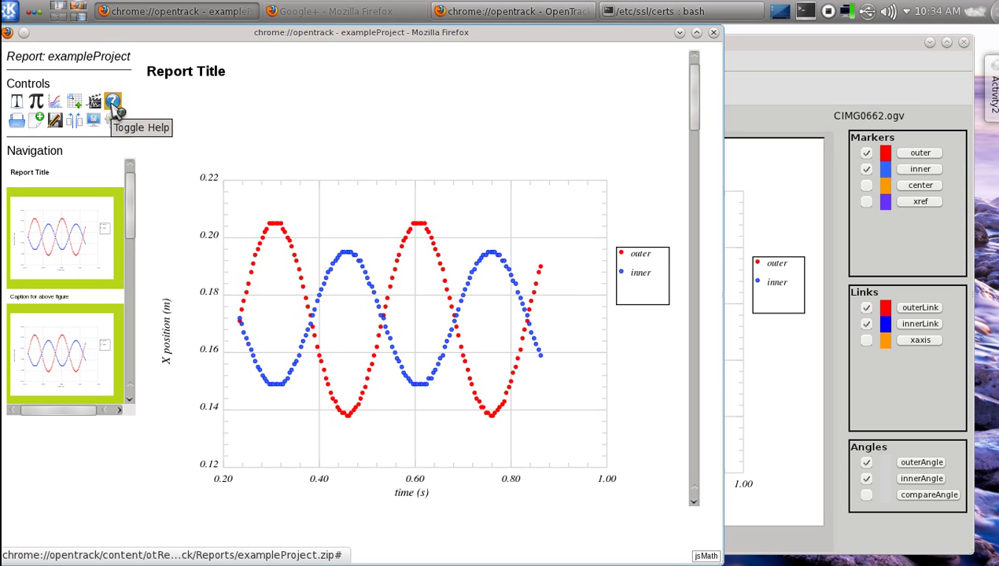
Show the report editor help and skim its entries on adding graphs, adding tables and saving the file.
click(113, 110)
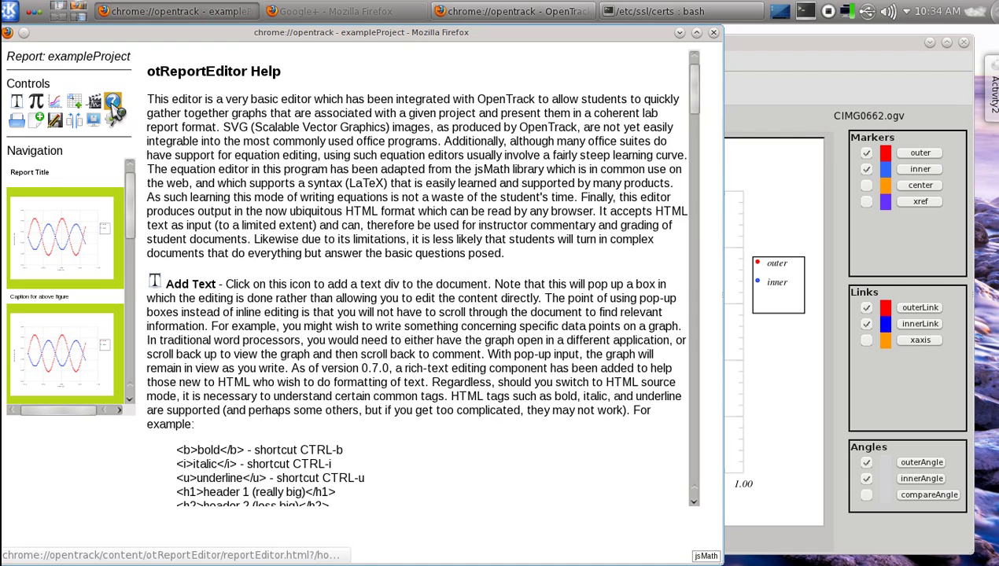
click(114, 109)
click(113, 109)
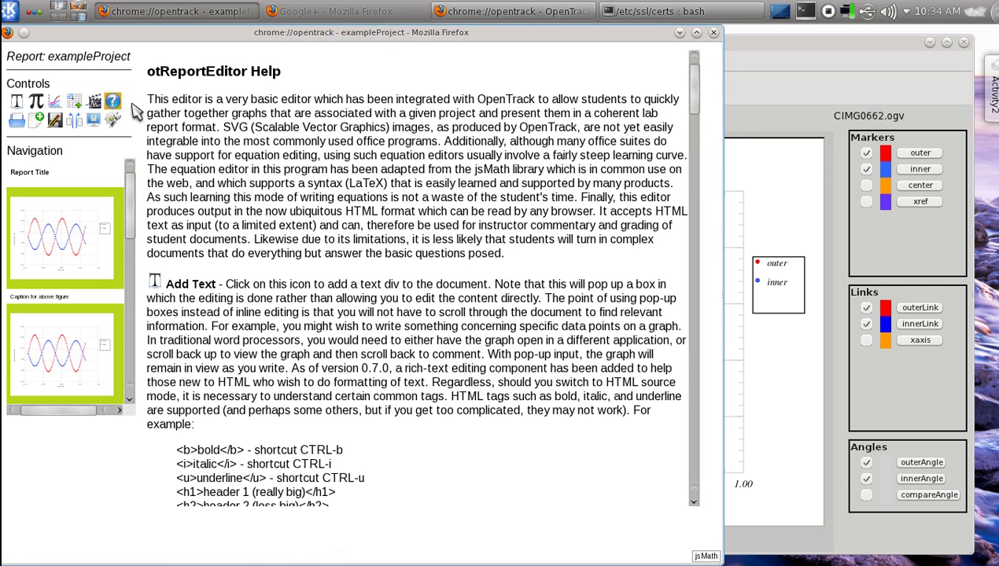
drag(695, 100, 702, 275)
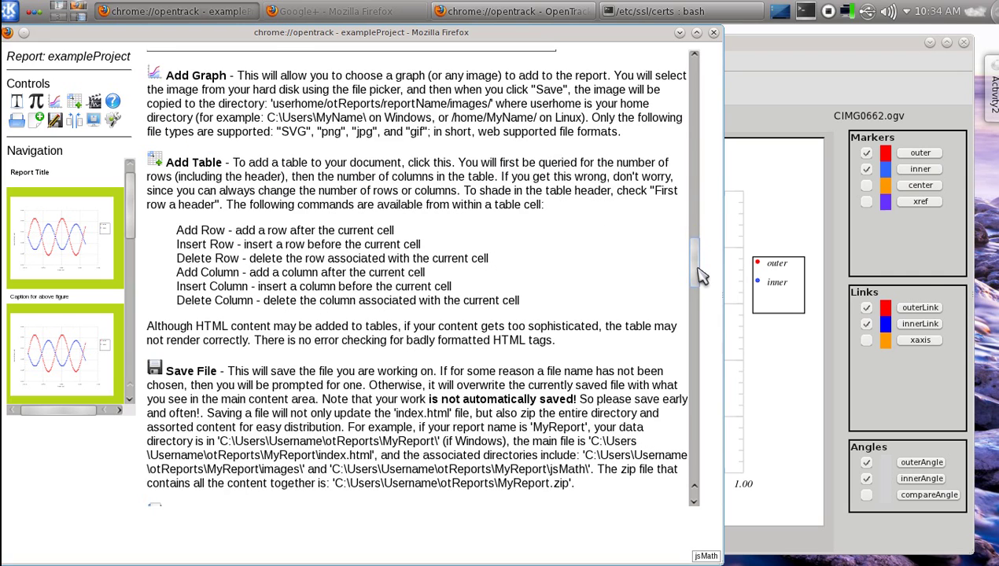
drag(703, 275, 708, 60)
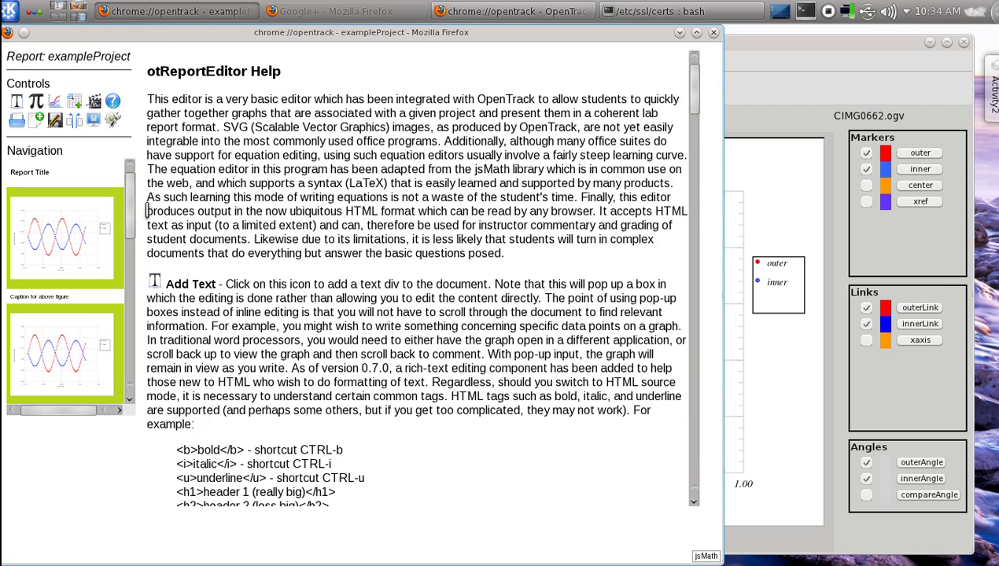
Inspect the image settings of the xpos7 figure from its thumbnail, close them without changes and return from the help to the report.
scroll(131, 257, down, 2)
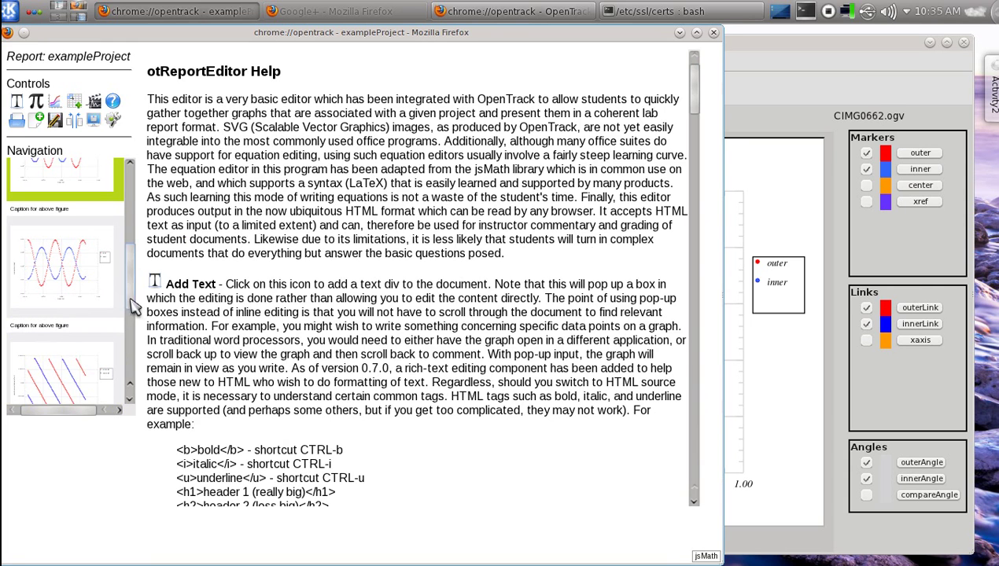
drag(133, 307, 135, 203)
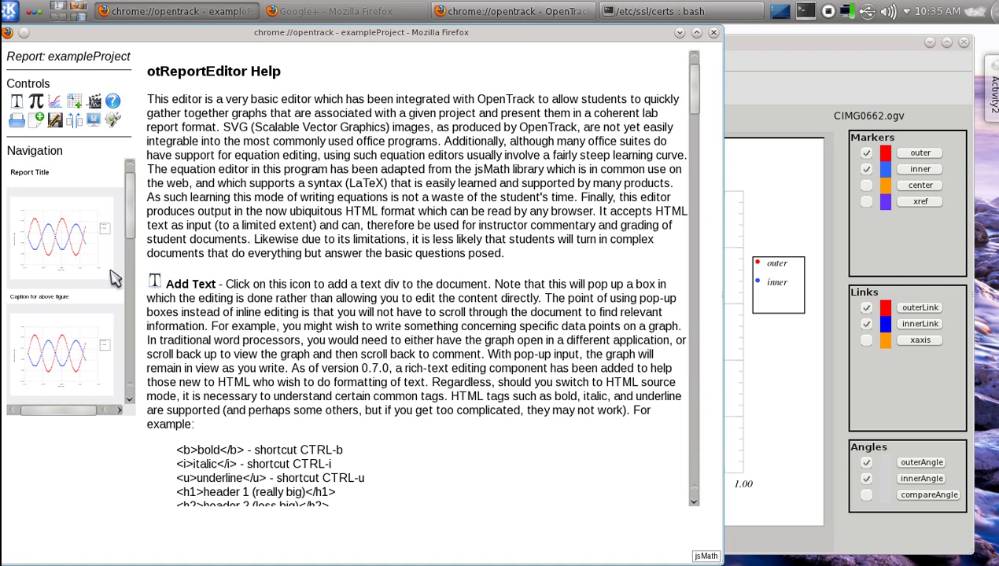
click(93, 315)
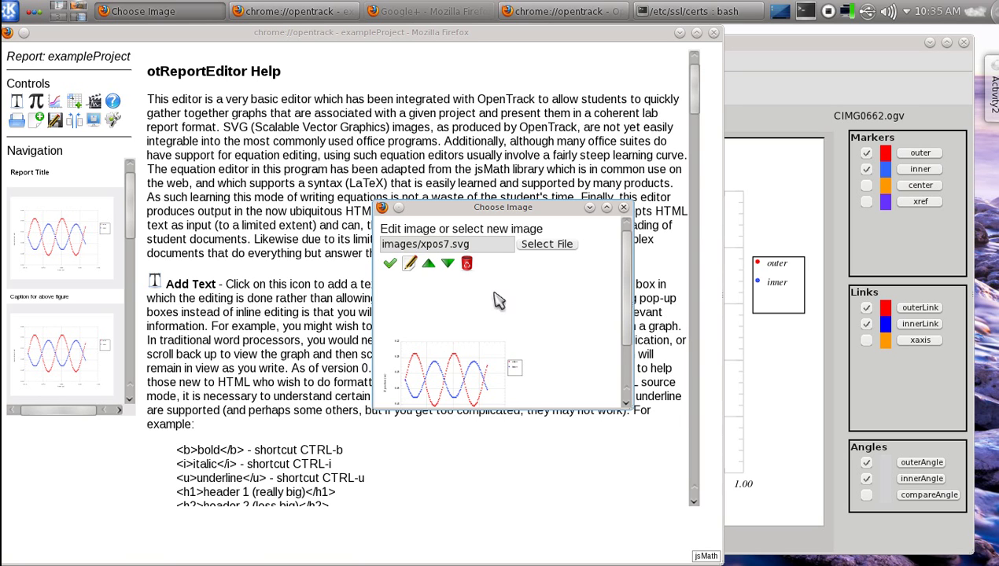
click(623, 209)
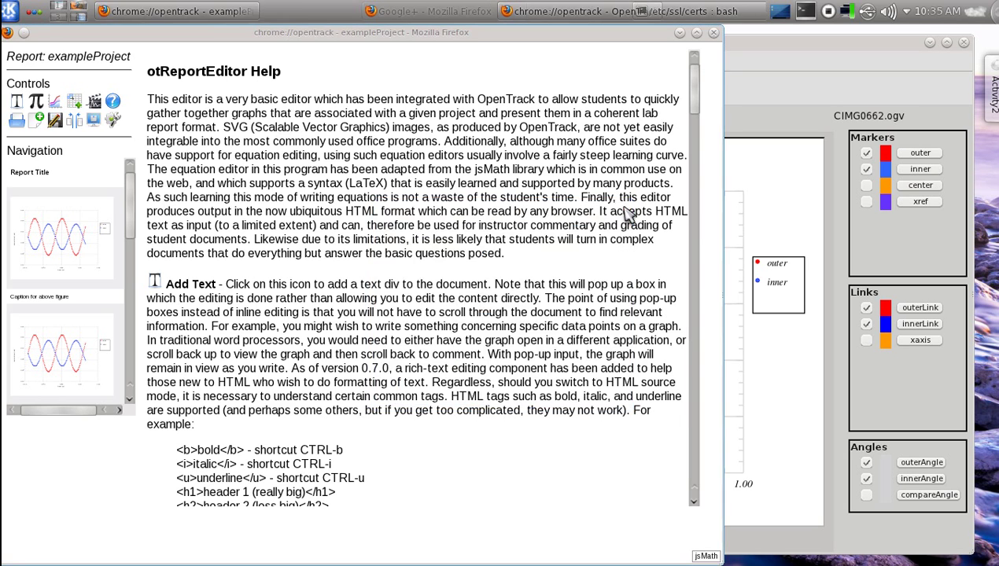
click(113, 101)
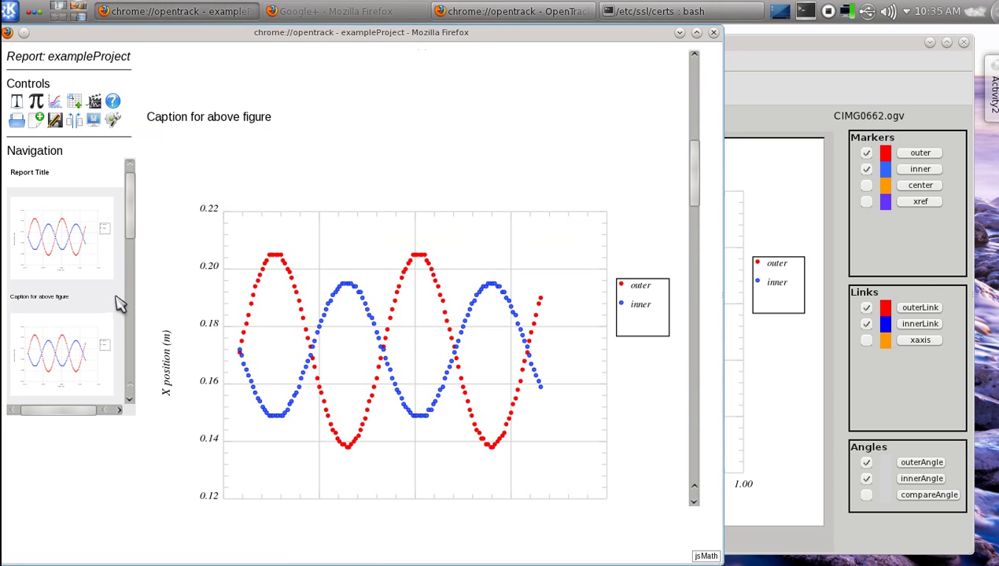
Jump to the linkorient9 figure from its thumbnail, close its image settings unchanged and view the full graph.
scroll(126, 312, down, 2)
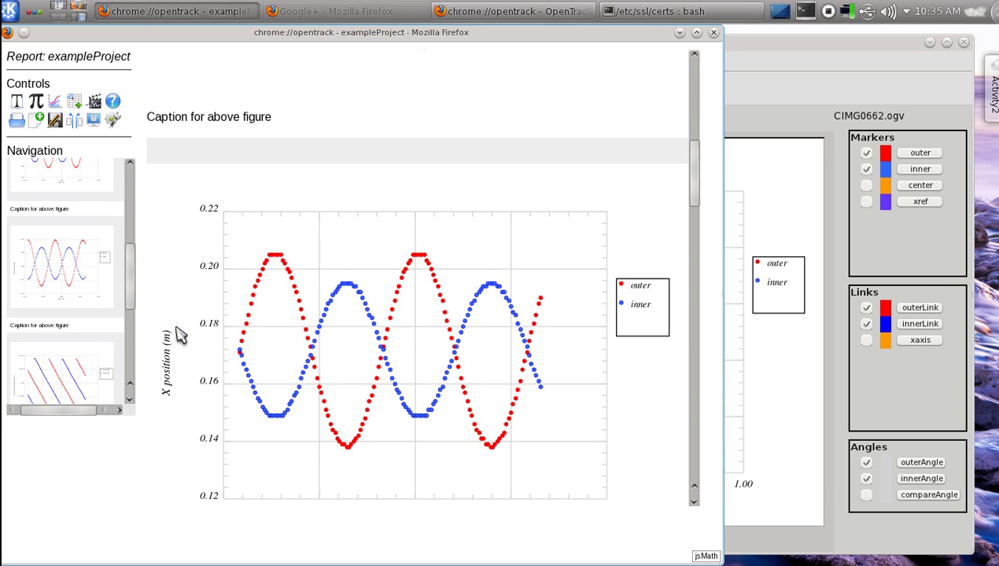
click(116, 347)
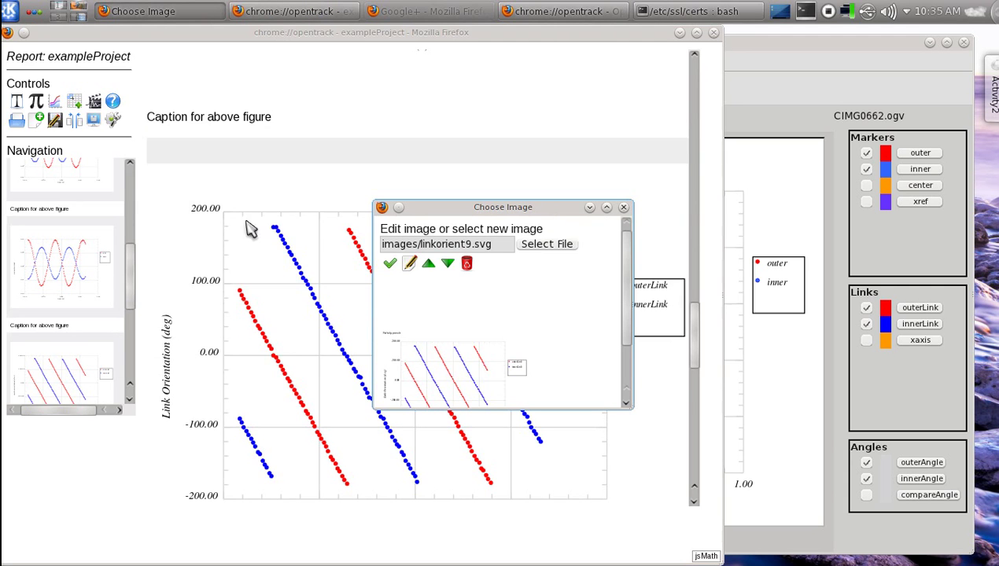
click(623, 207)
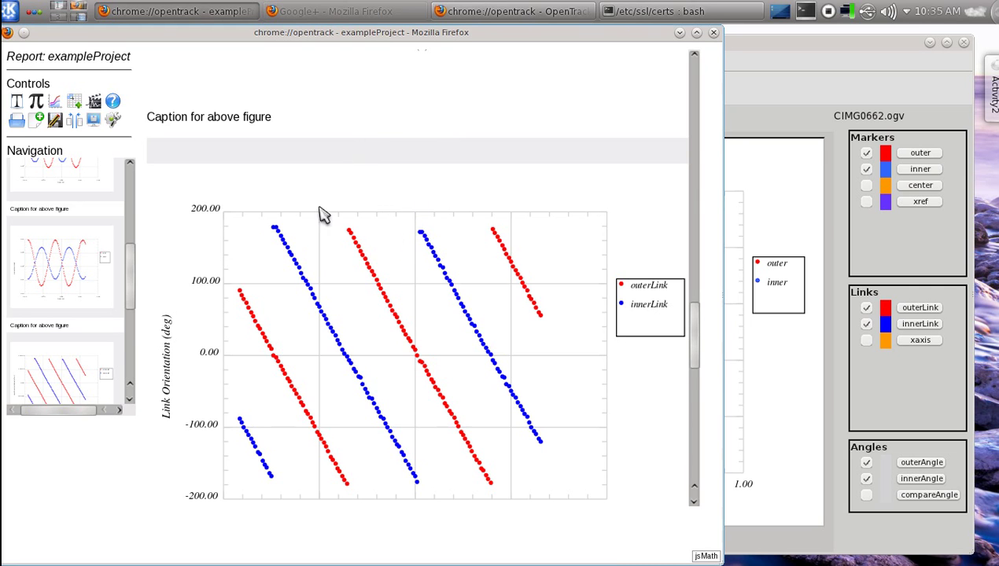
scroll(695, 346, down, 1)
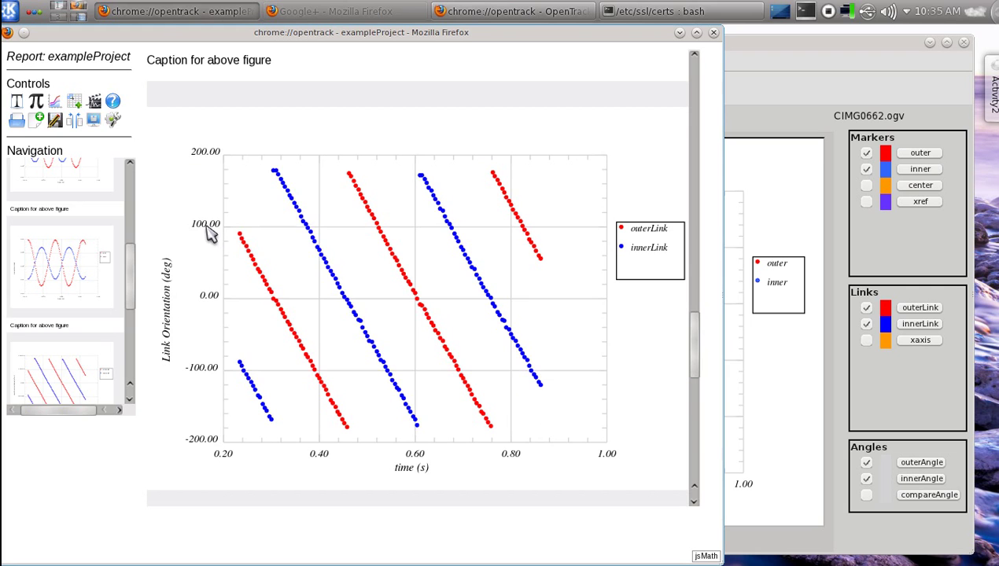
Inspect the Y-axis settings and the image settings of the link orientation figure, including its paint-program editing option, leaving both unchanged.
click(211, 233)
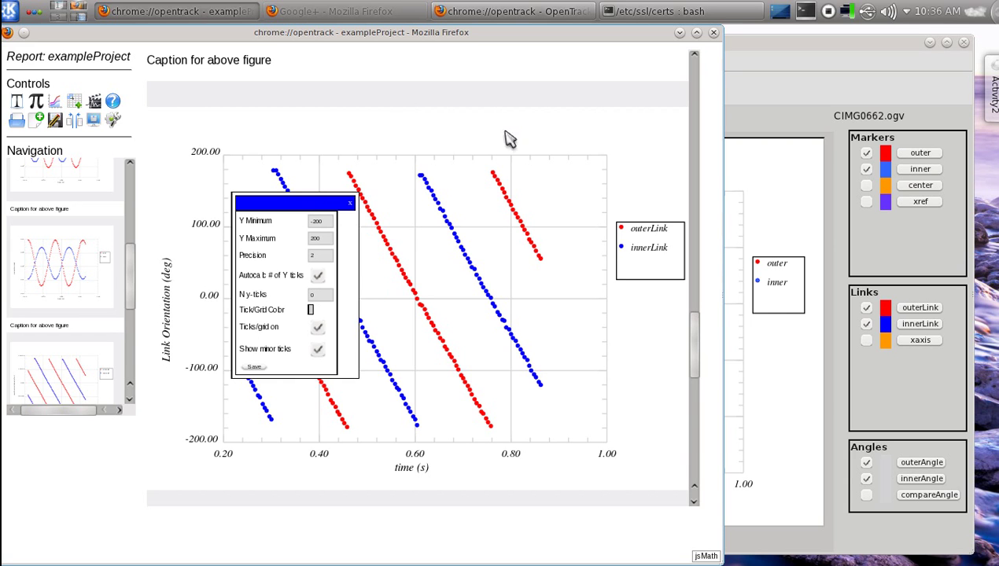
scroll(695, 397, up, 3)
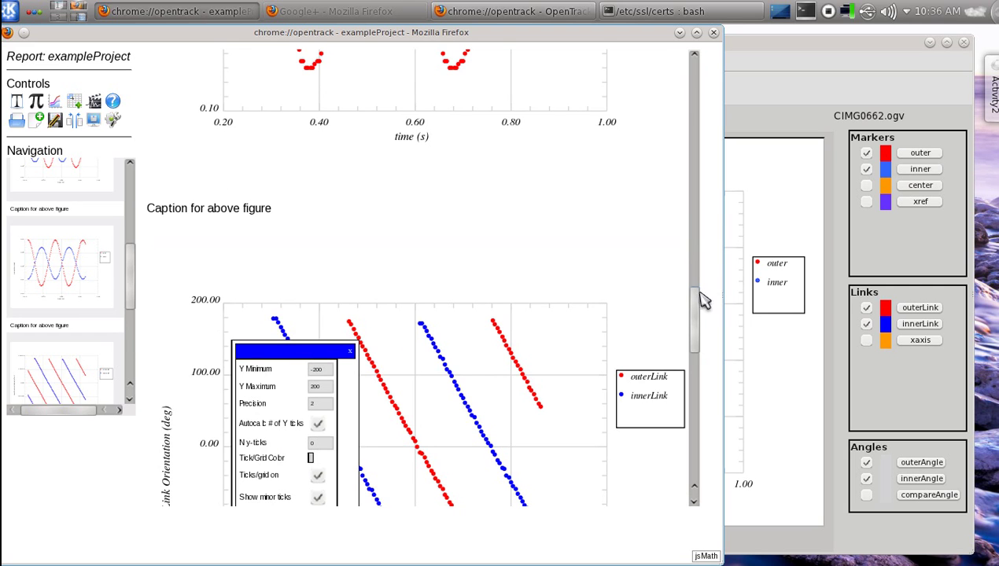
click(621, 248)
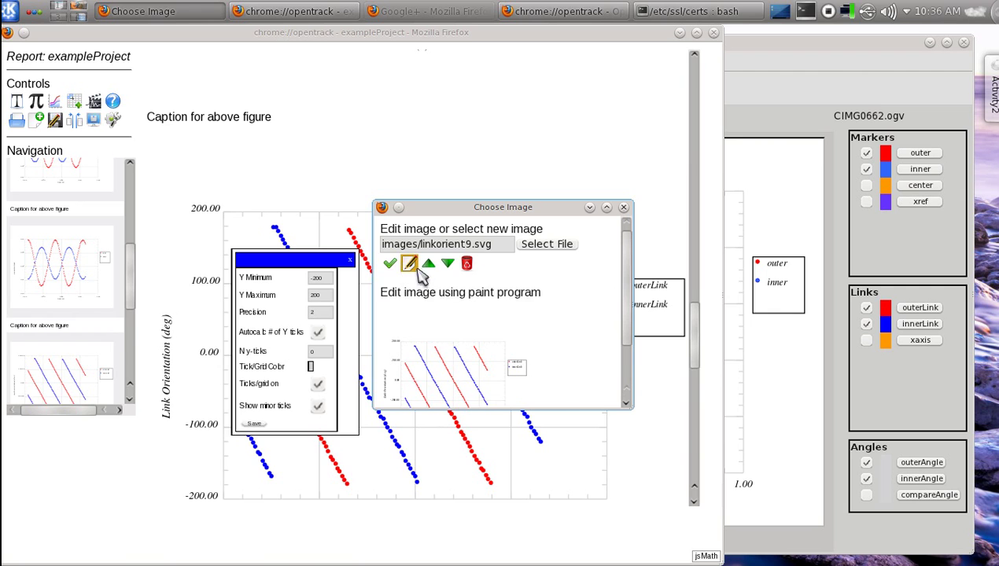
click(391, 266)
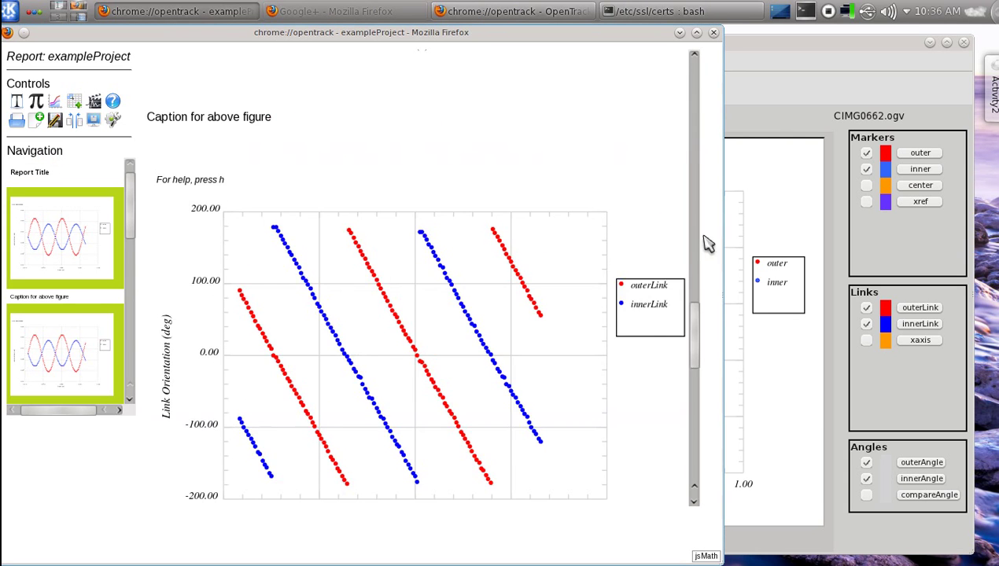
Move the top X position figure down in the report order until a caption precedes each of the first two figures.
click(696, 261)
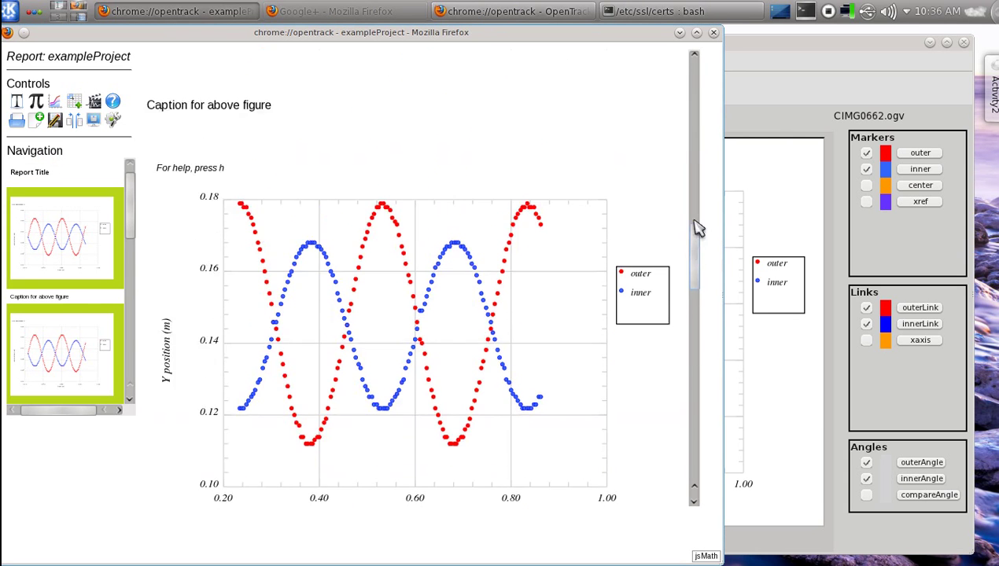
drag(696, 228, 695, 85)
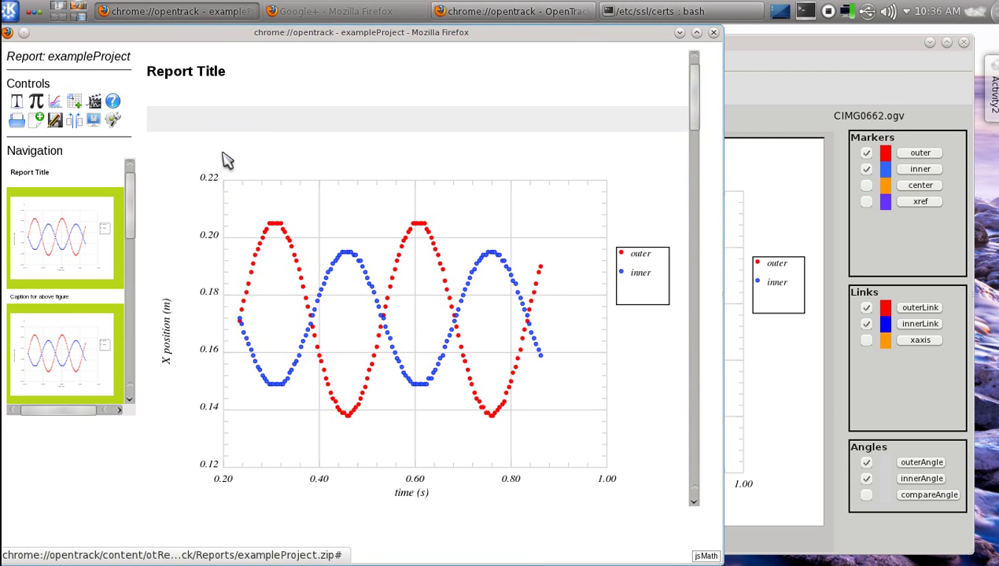
right_click(266, 131)
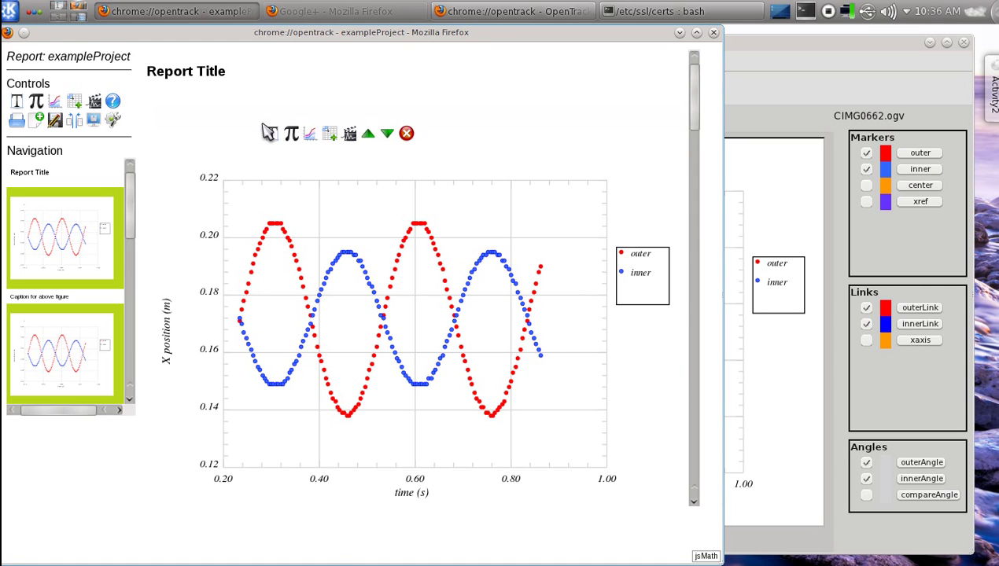
click(387, 138)
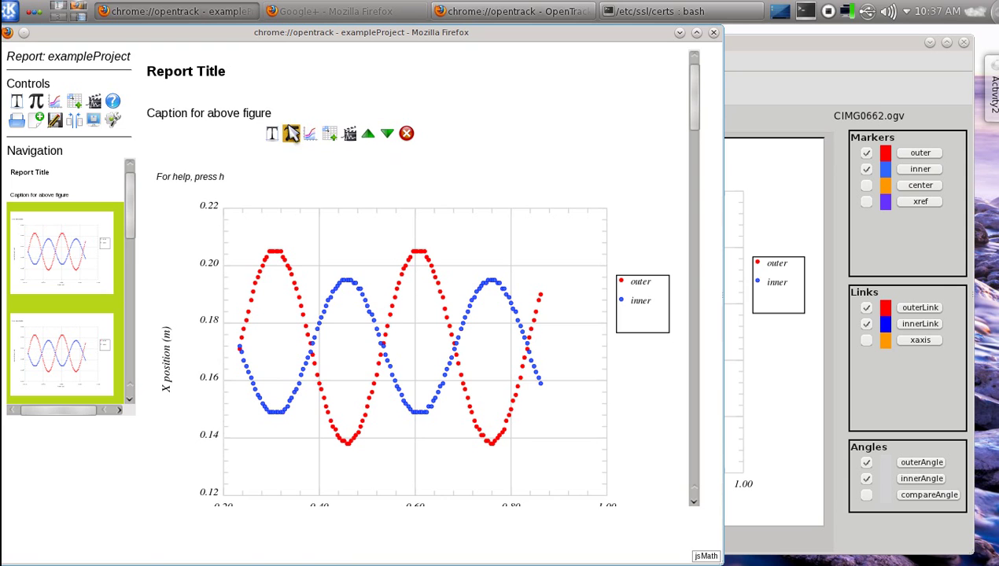
click(389, 137)
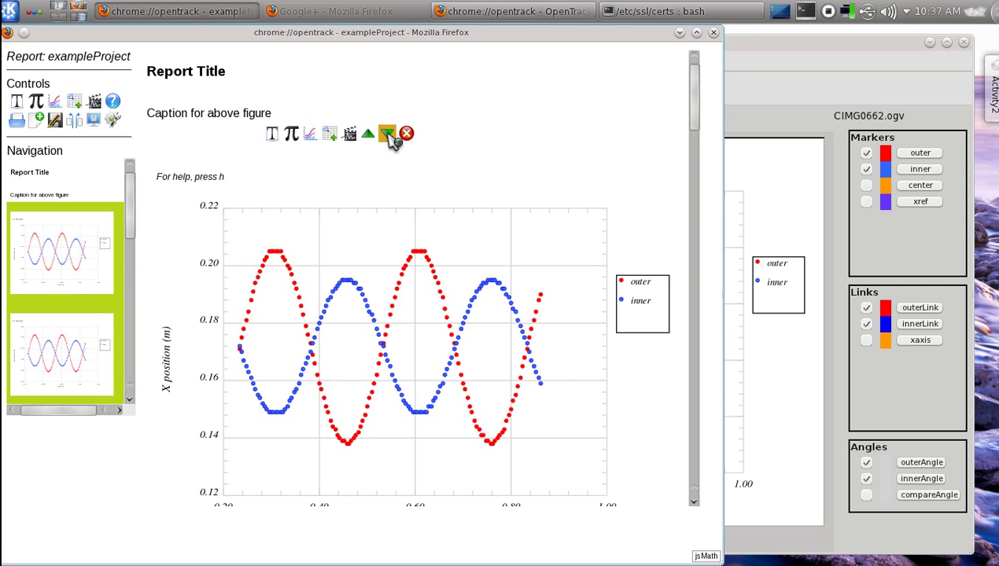
click(389, 137)
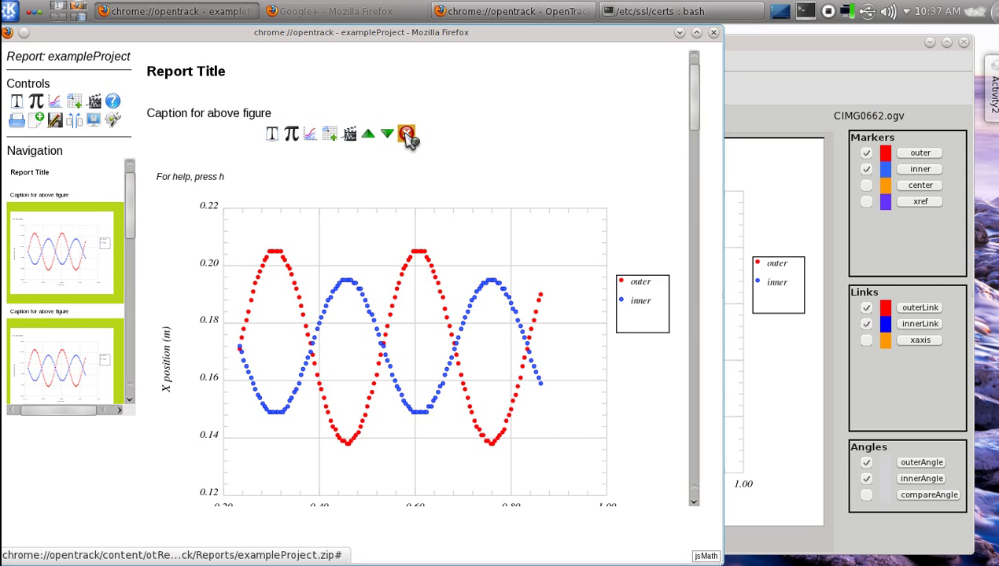
click(409, 136)
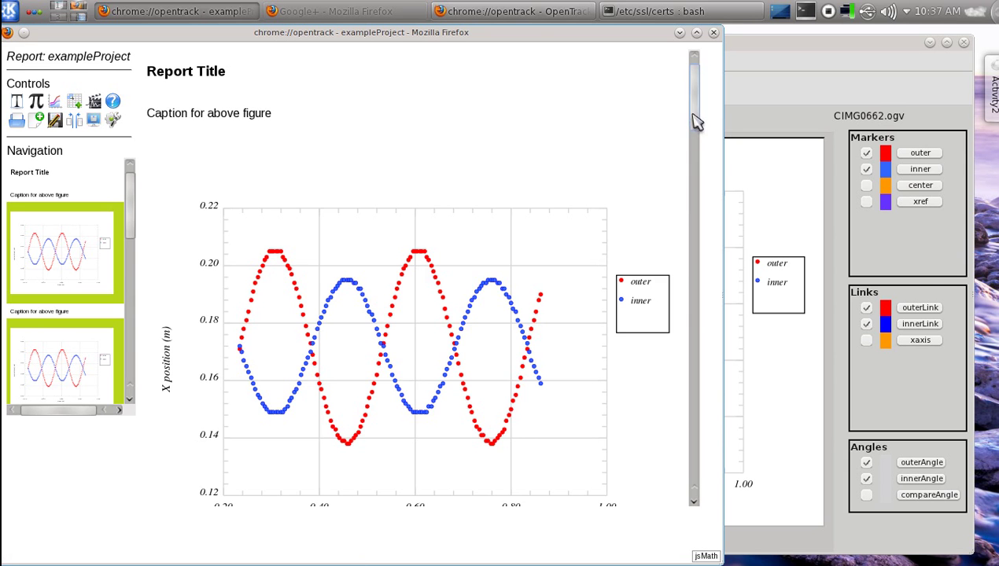
Move the caption under the report title down to just below the first X position figure.
drag(695, 122, 694, 85)
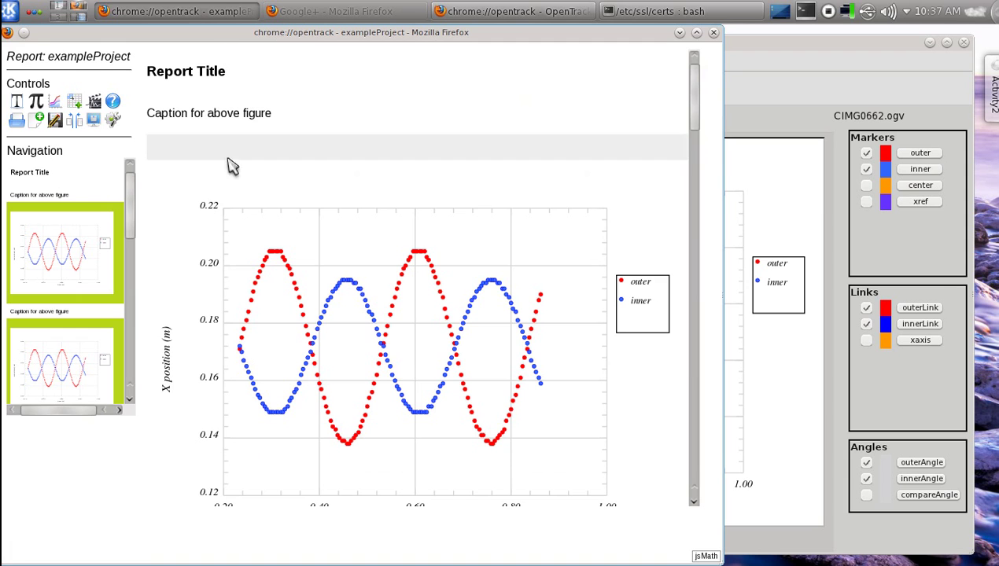
right_click(219, 120)
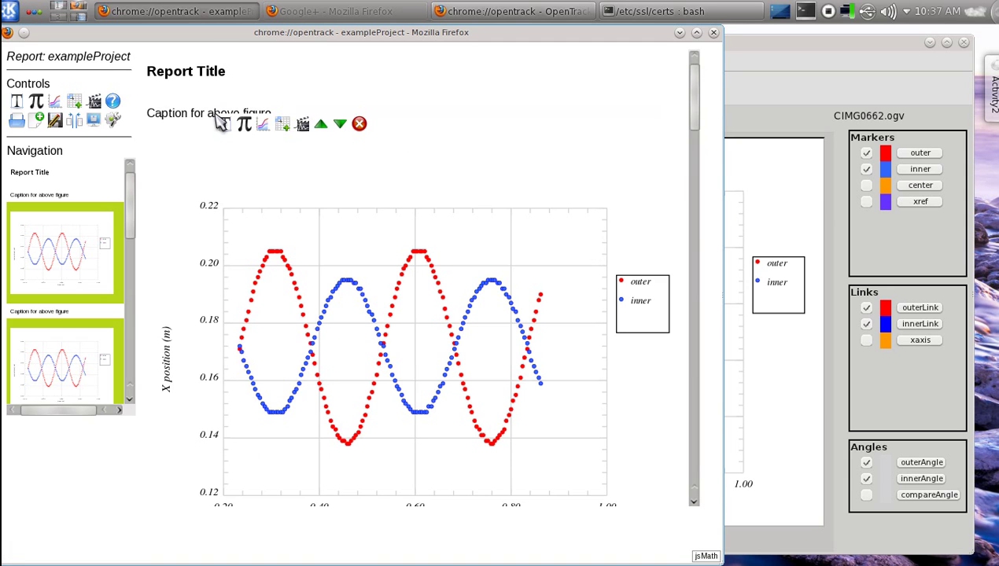
click(339, 126)
click(339, 126)
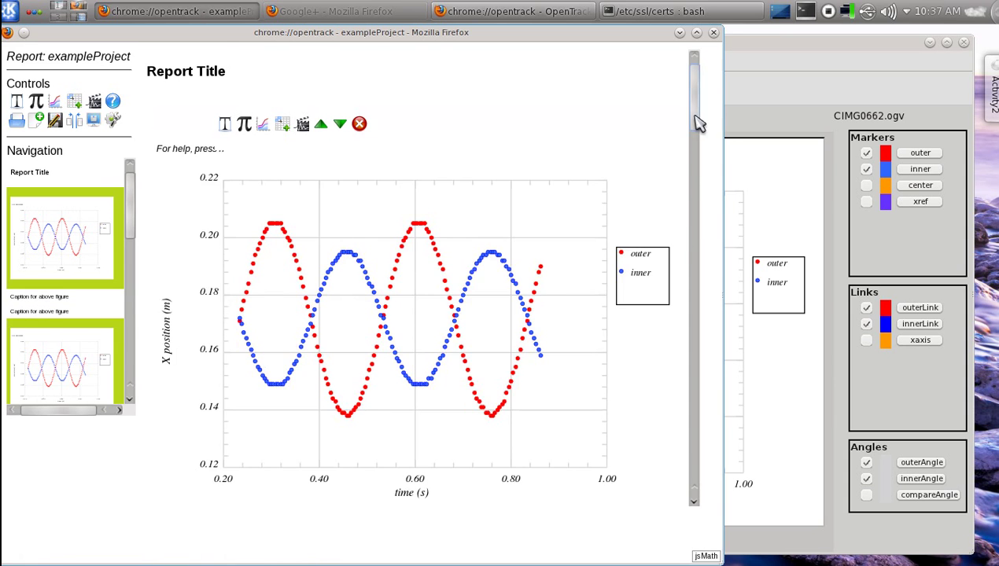
drag(696, 122, 675, 78)
click(359, 126)
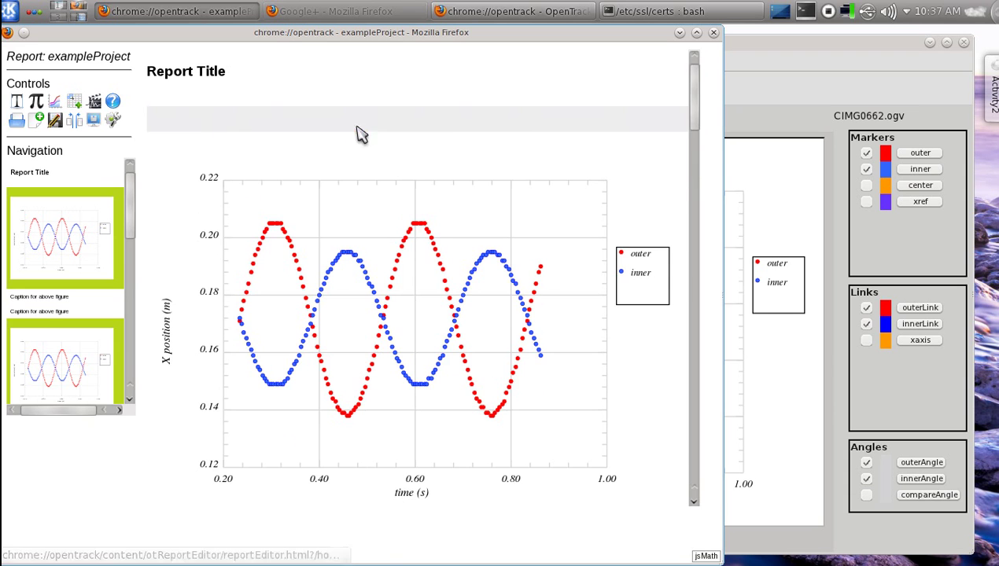
Move the upper of the two adjacent captions back up above the first X position figure.
drag(700, 134, 698, 165)
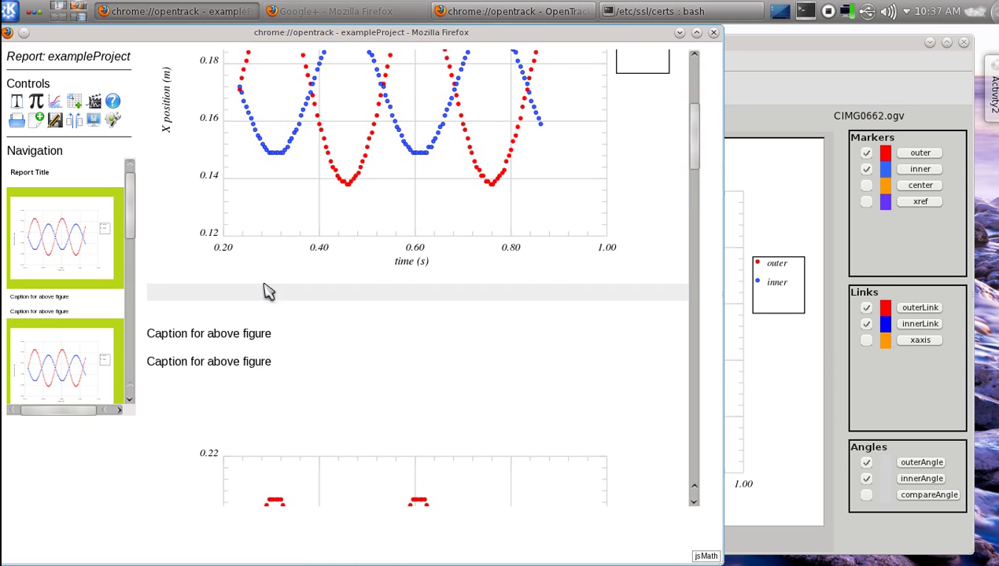
click(252, 337)
click(360, 352)
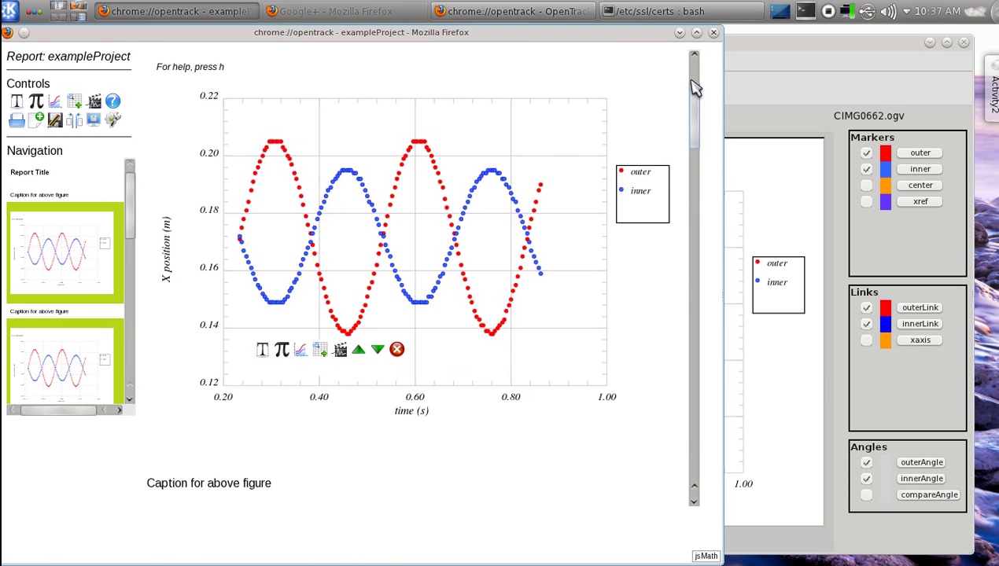
scroll(695, 88, up, 3)
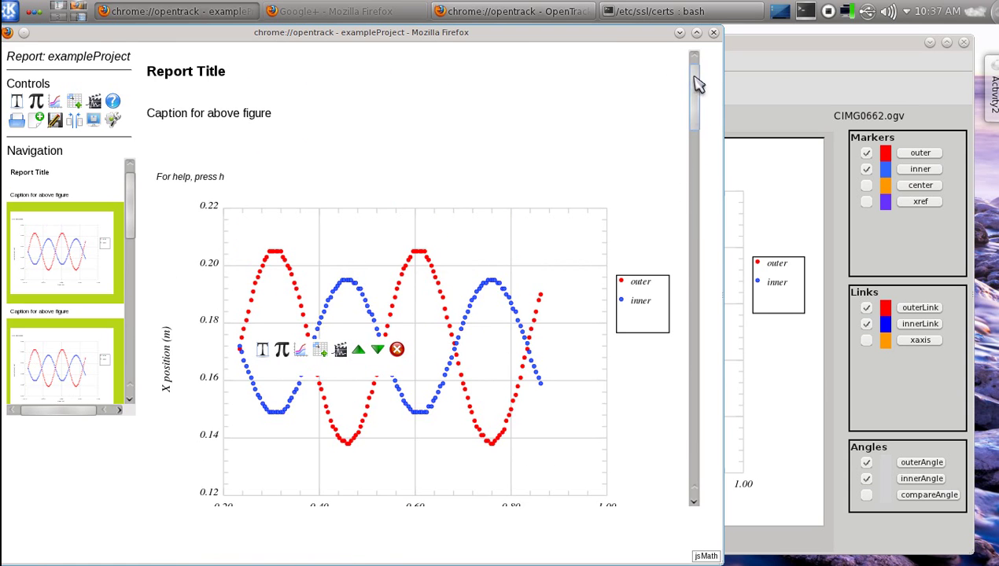
Replace the report title text with "This is my lab report" and apply it.
click(198, 71)
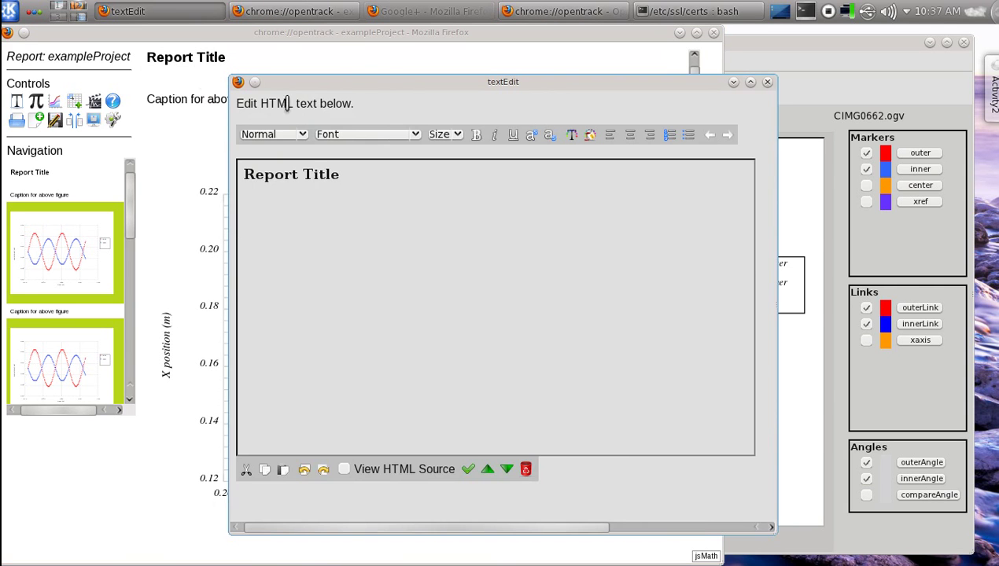
drag(351, 88, 449, 84)
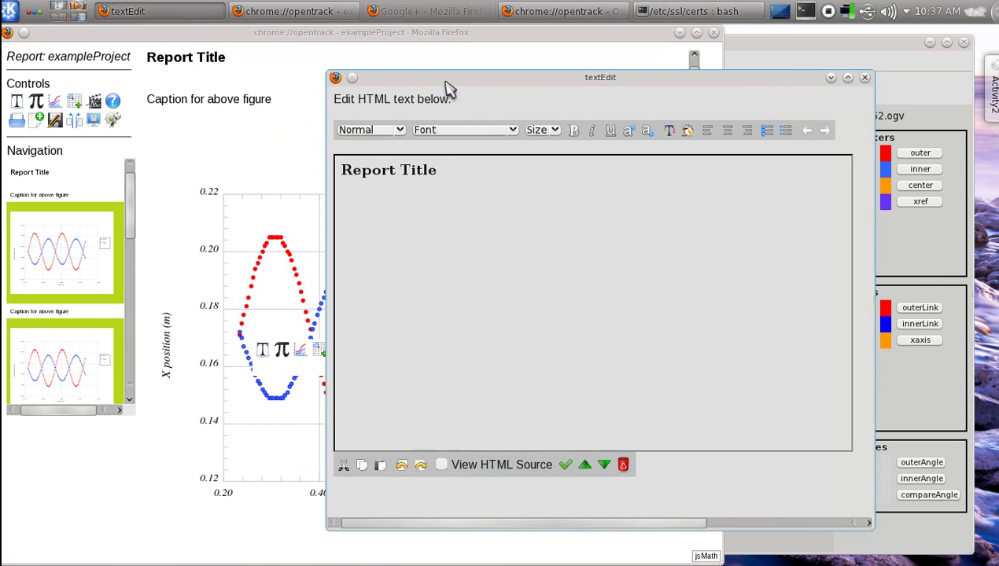
triple_click(440, 175)
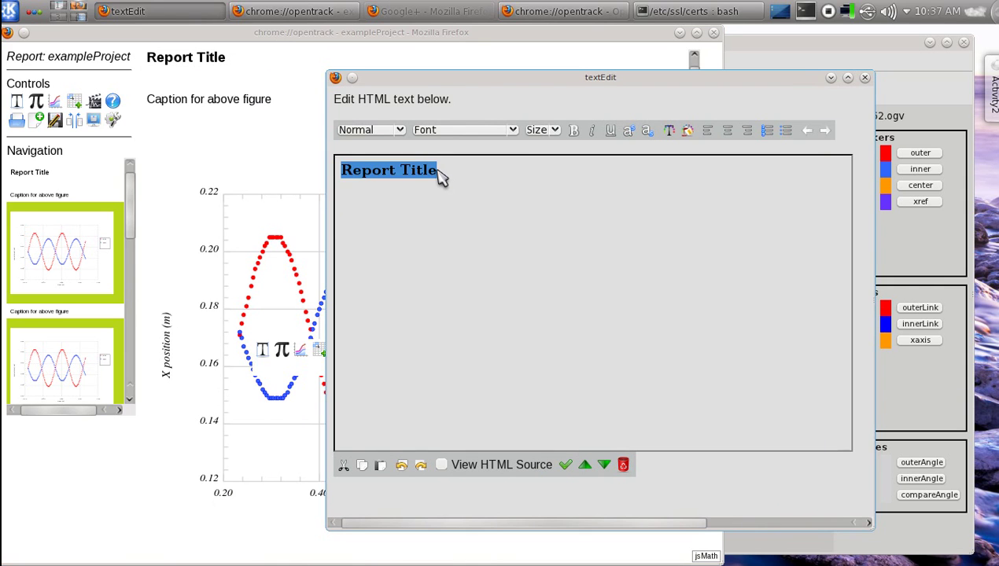
text(This is )
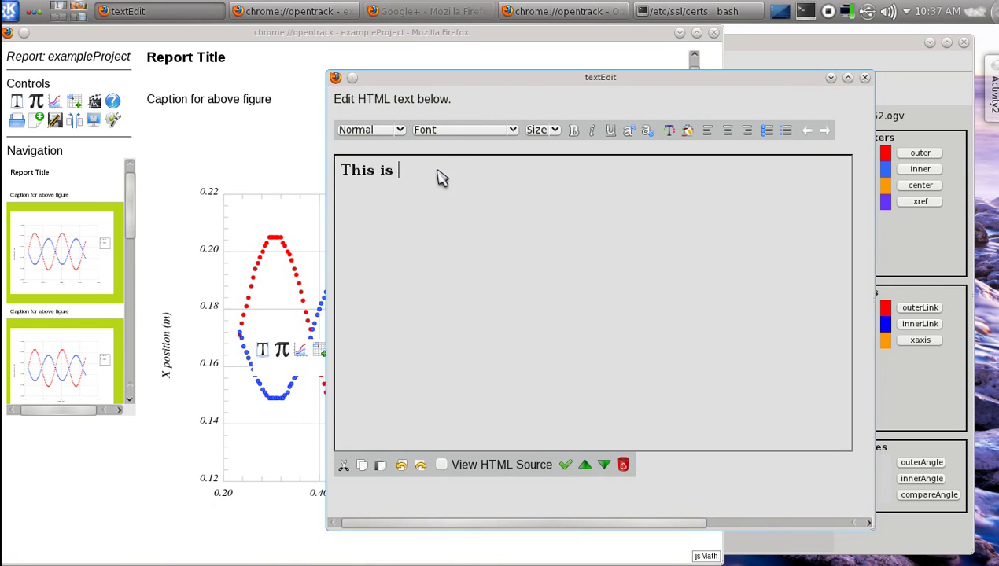
text(my lab r)
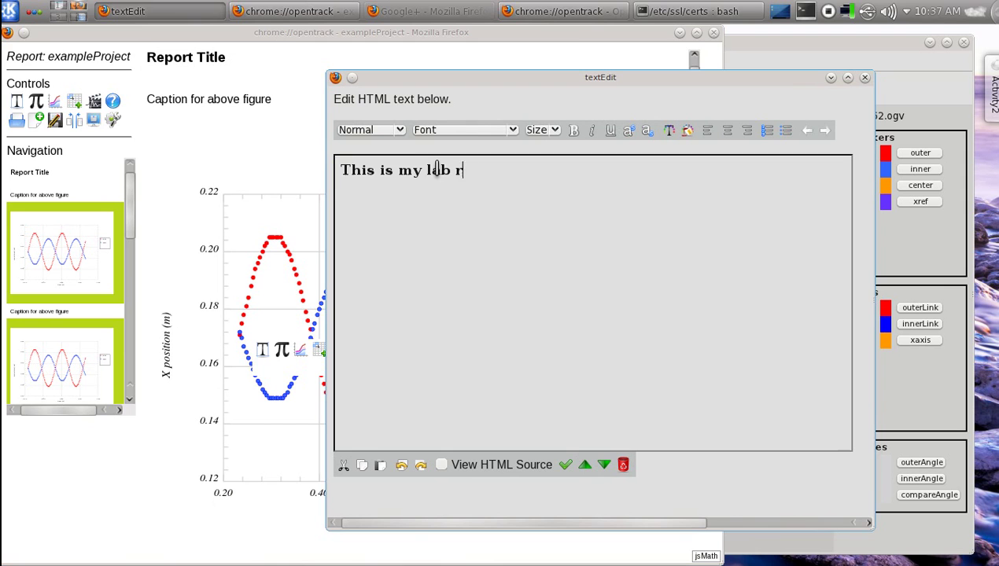
text(eport)
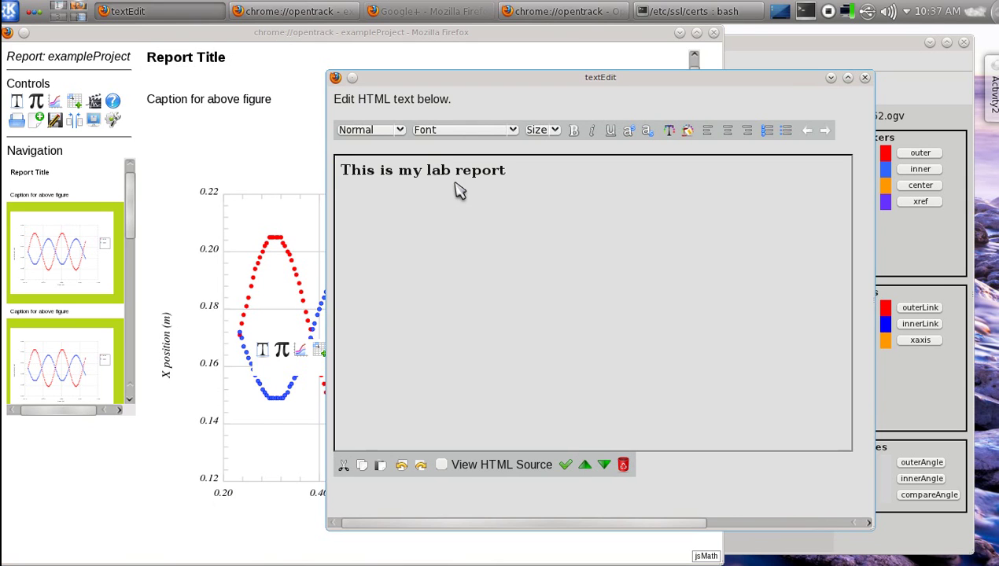
click(565, 465)
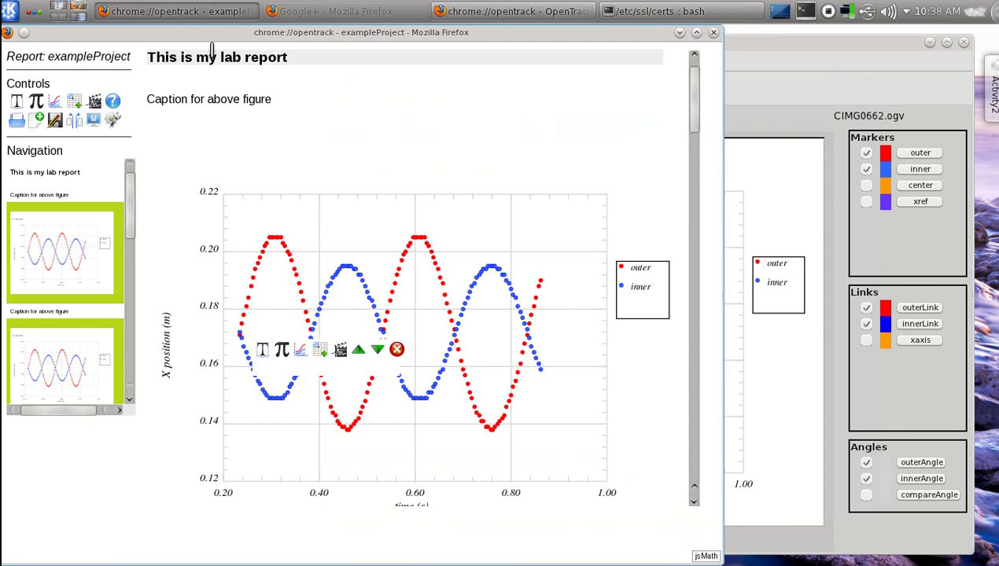
Replace the caption above the first X position figure with "This is the x position of the markers versus time." and apply it.
click(240, 102)
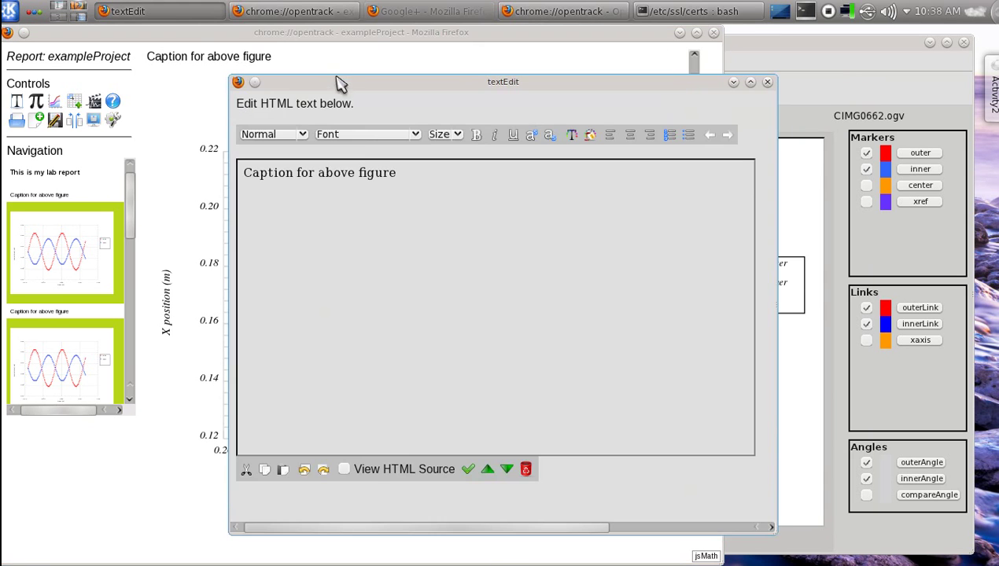
drag(344, 88, 610, 96)
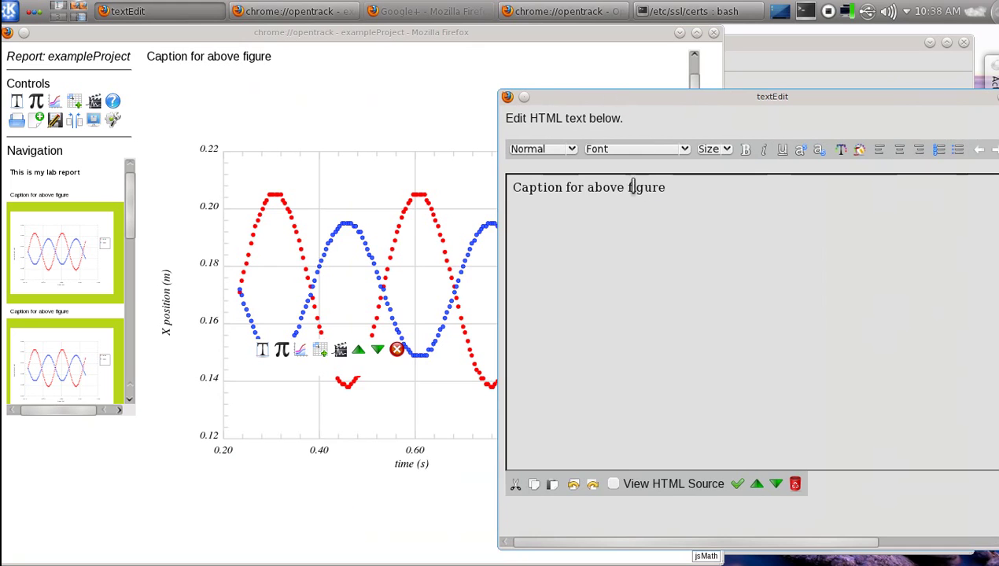
drag(666, 187, 430, 181)
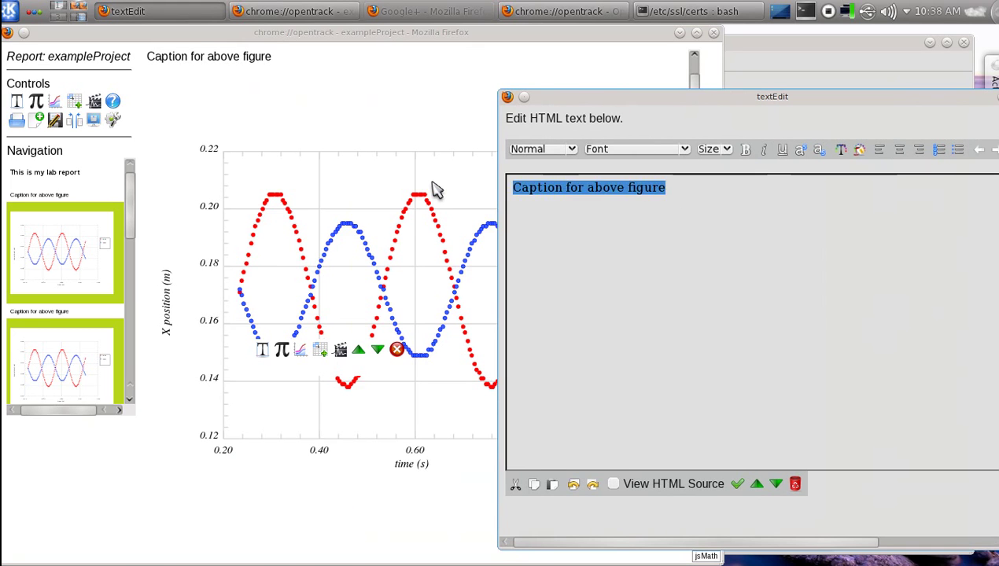
text(This is the x)
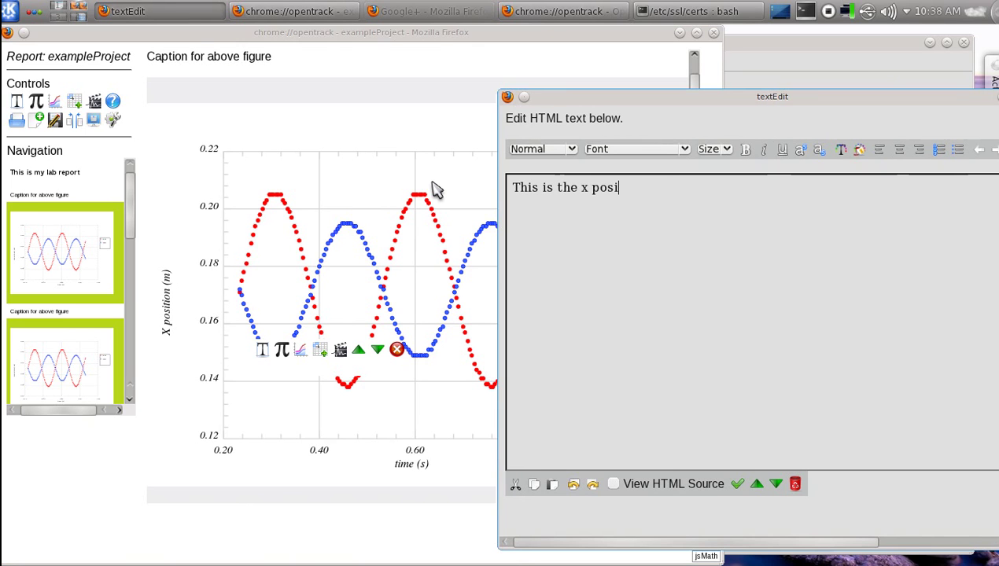
text(position of the marker)
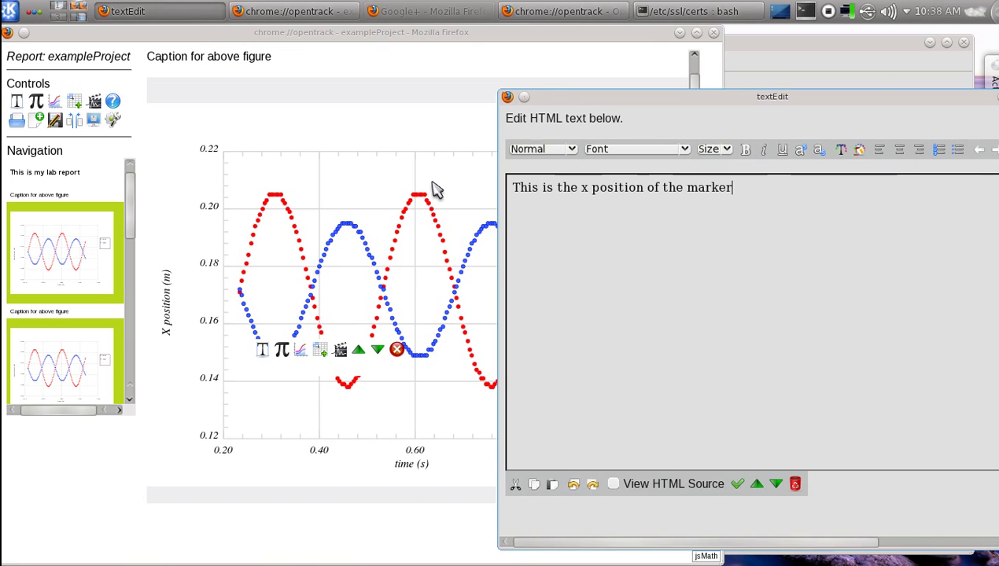
text(s versus time.)
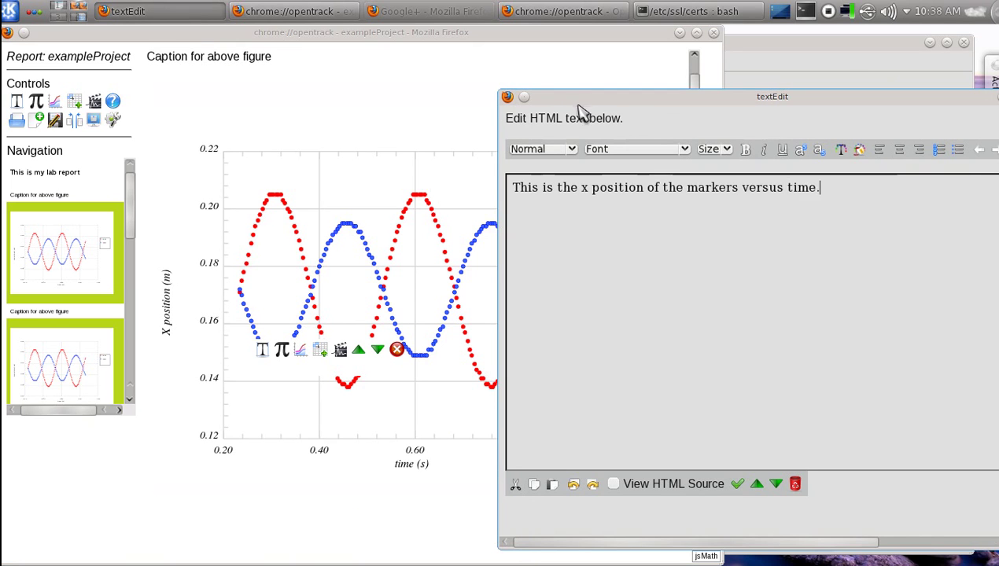
drag(581, 101, 354, 75)
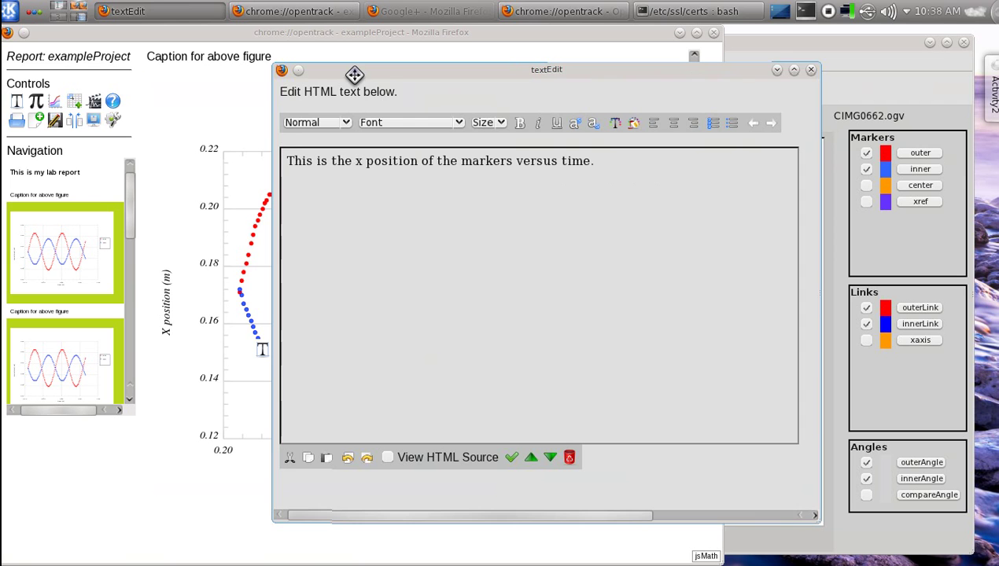
click(511, 458)
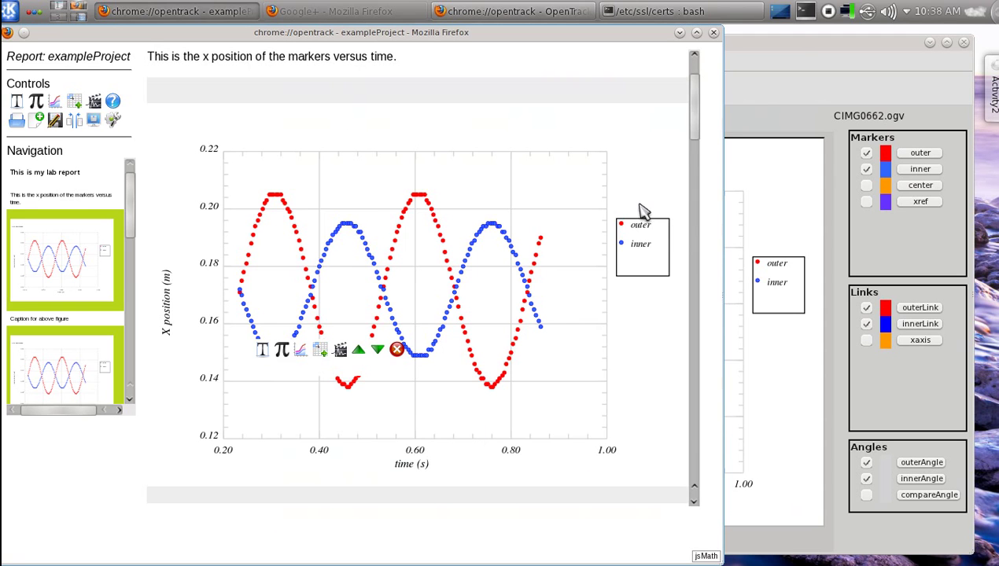
scroll(697, 130, up, 2)
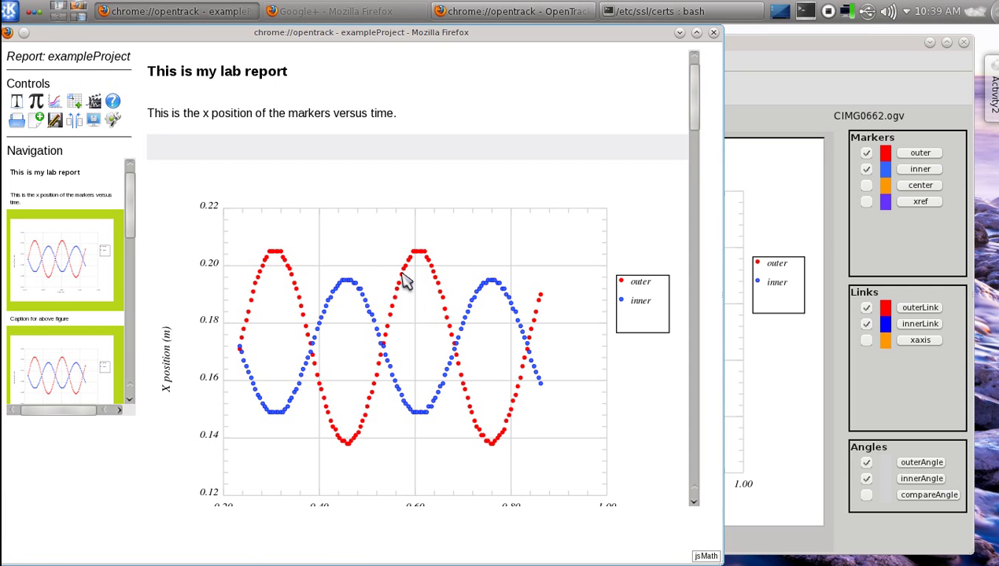
mouse_move(415, 254)
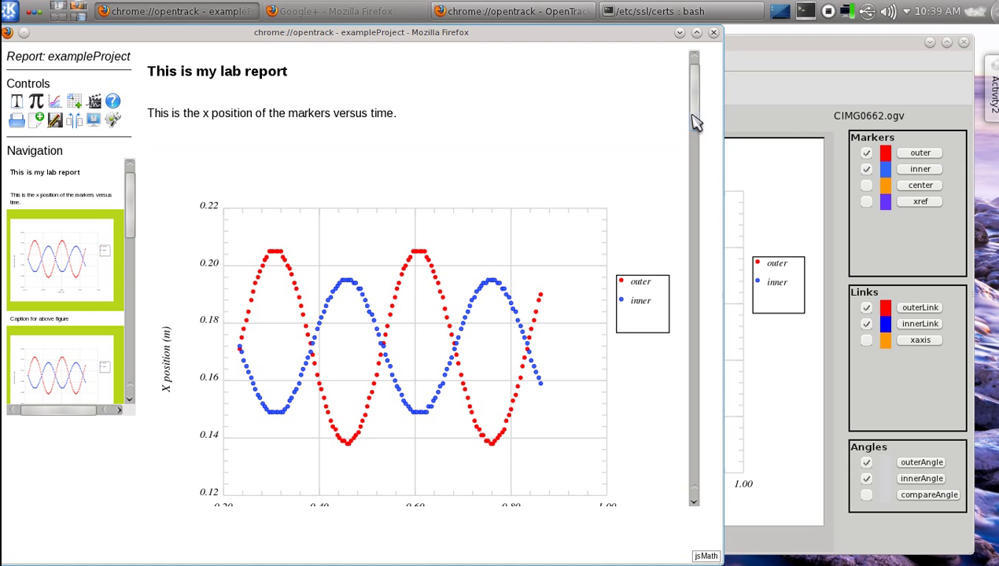
Start a new text block above the first X position figure reading "This graph has a number of interesting points to discuss.".
drag(695, 122, 699, 132)
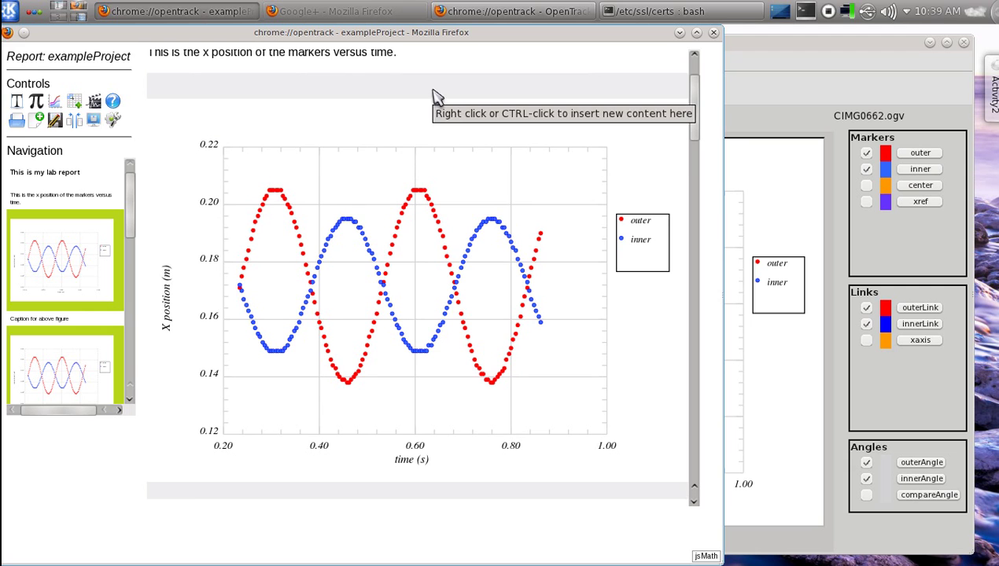
mouse_move(441, 101)
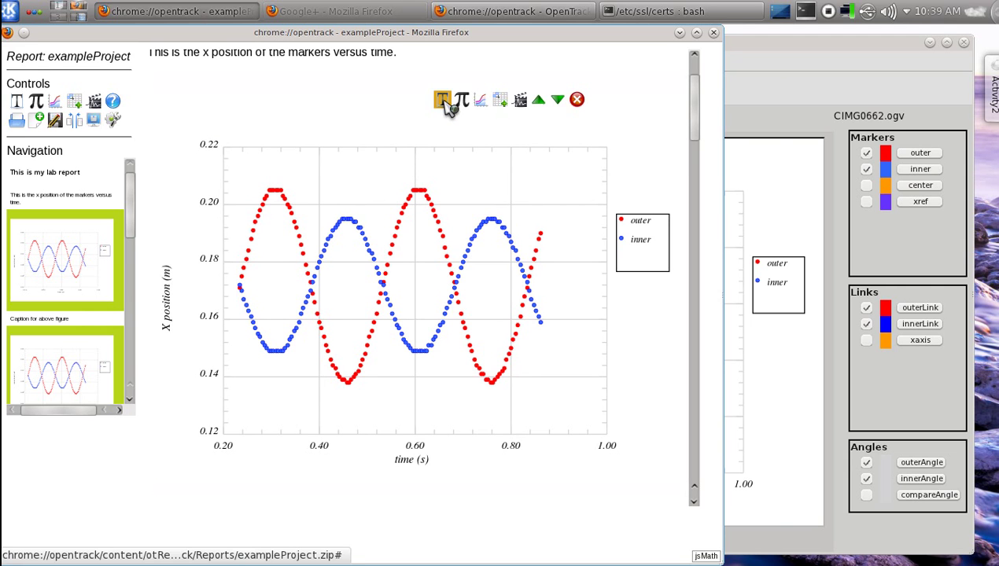
click(445, 105)
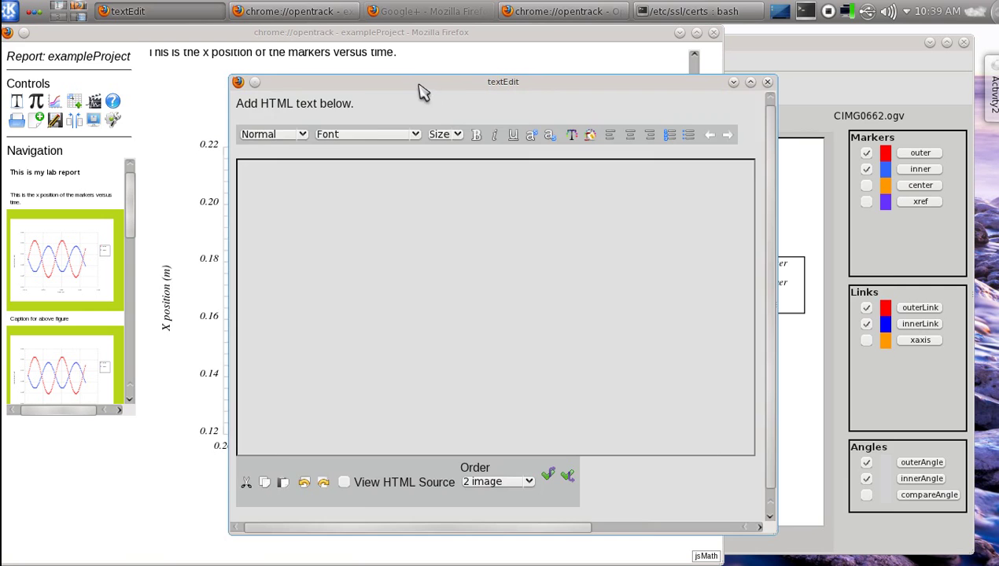
drag(419, 84, 611, 81)
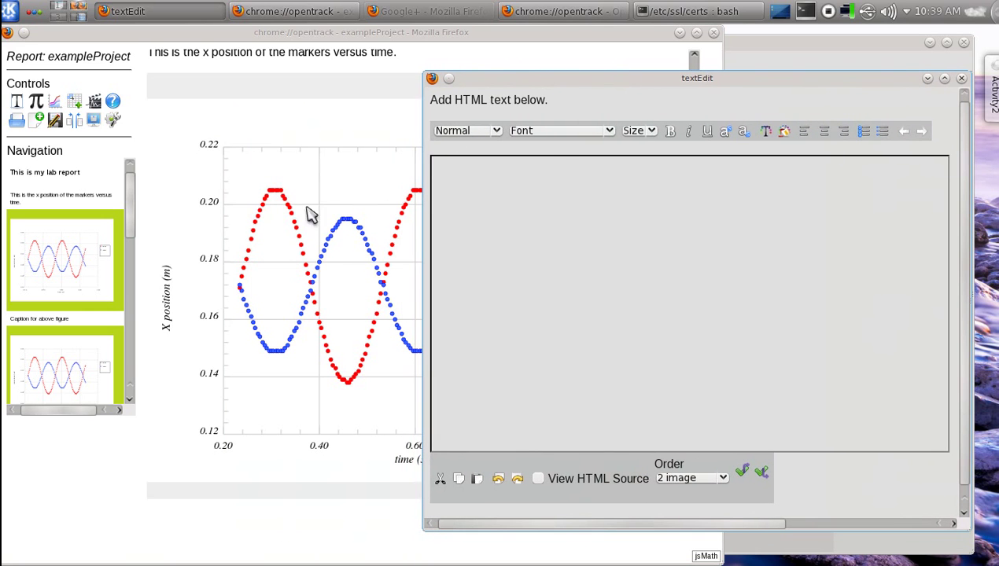
click(455, 187)
text(This graph has)
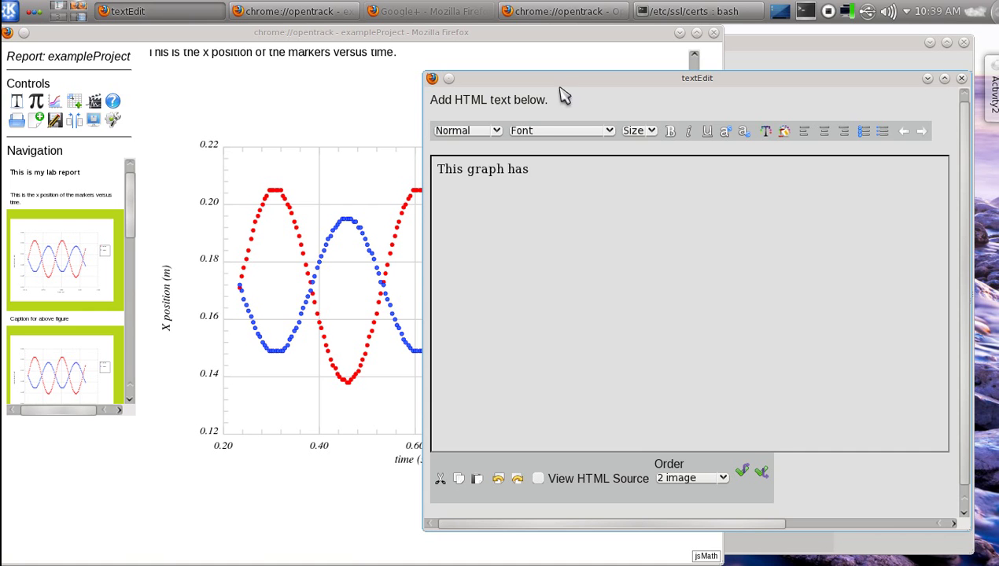
drag(560, 78, 572, 118)
text(a number of int)
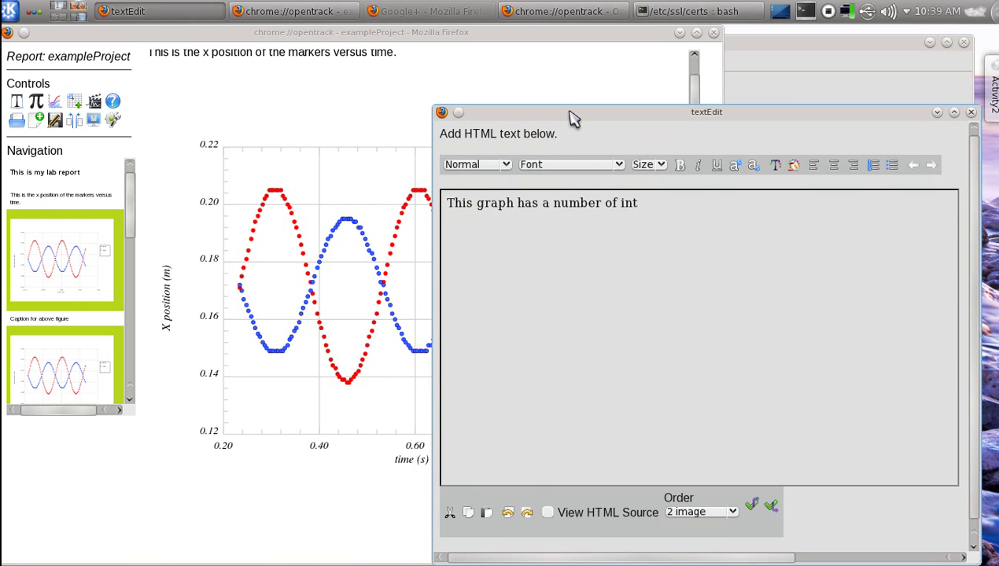
text(eresting points to discuss.)
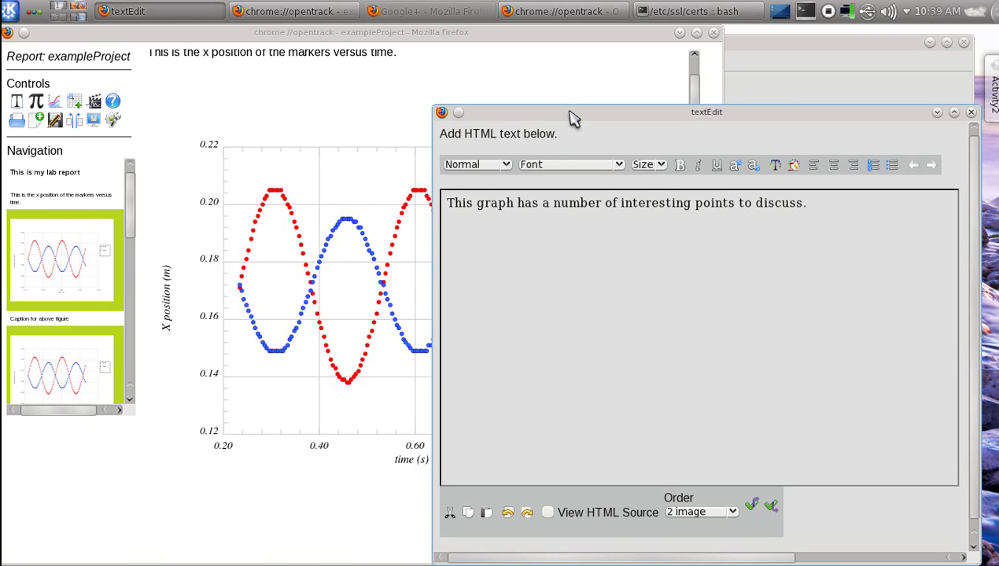
drag(569, 118, 560, 91)
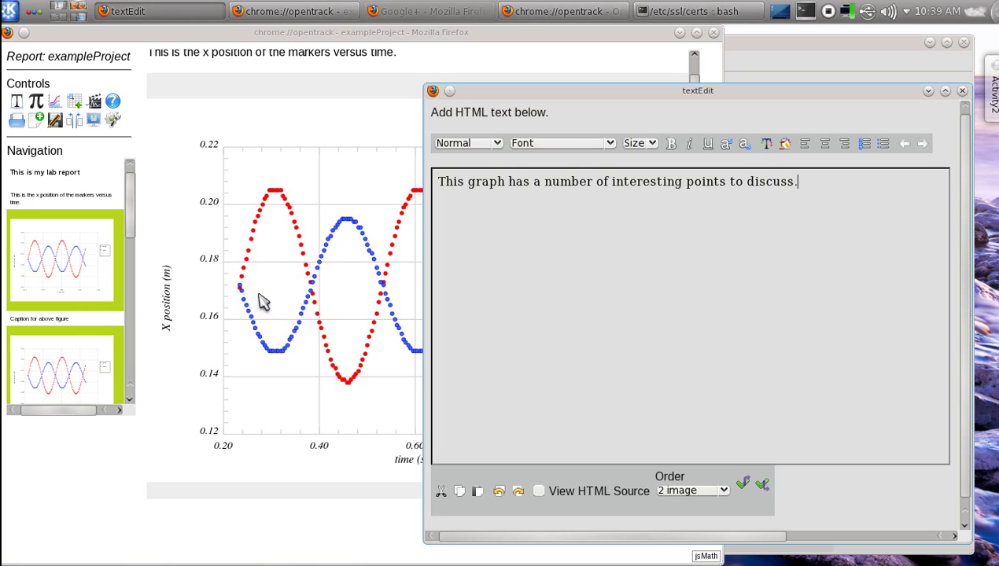
Add a new paragraph reading "The time at which the first data point was collected is 0.2333 s. It's x-position value is 0.171 m.".
mouse_move(243, 293)
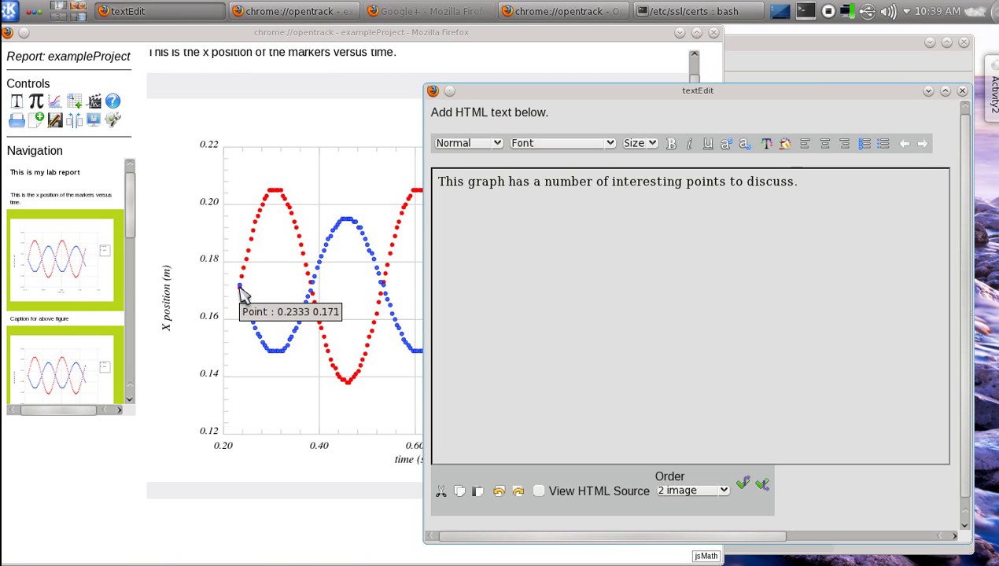
key(Return)
text(The time at whi)
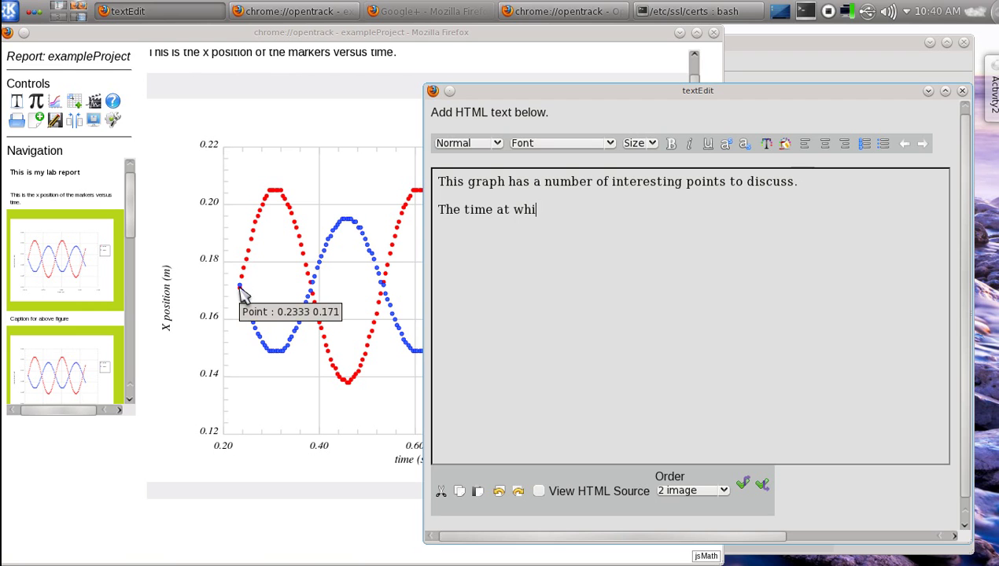
text(ch the first data poi)
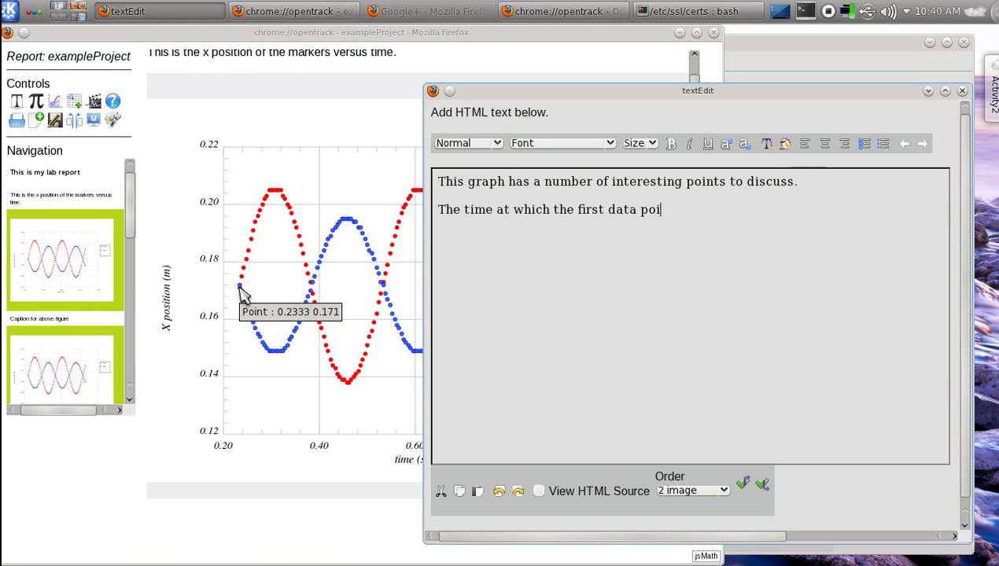
text(nt was colle)
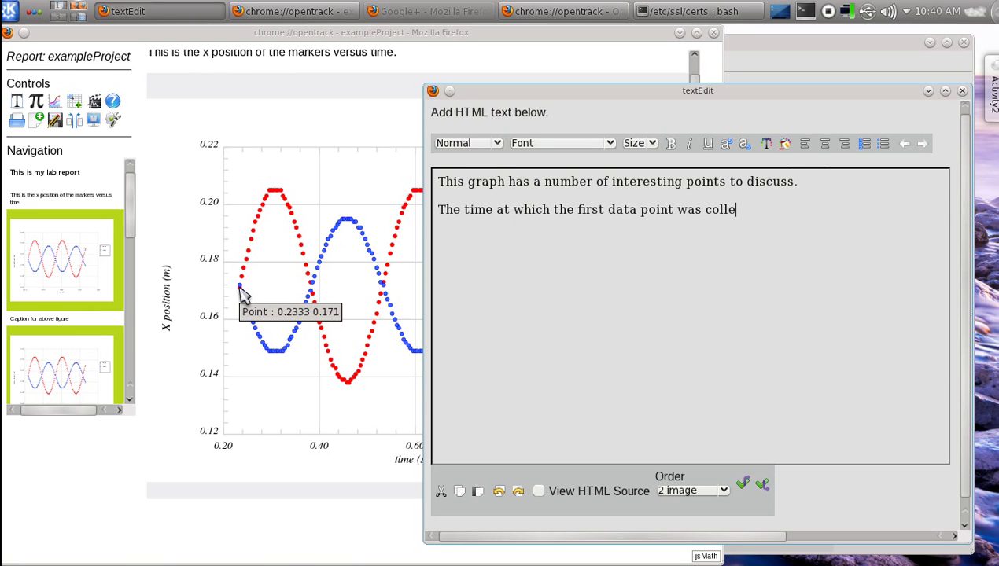
text(cted is 0.2333 s)
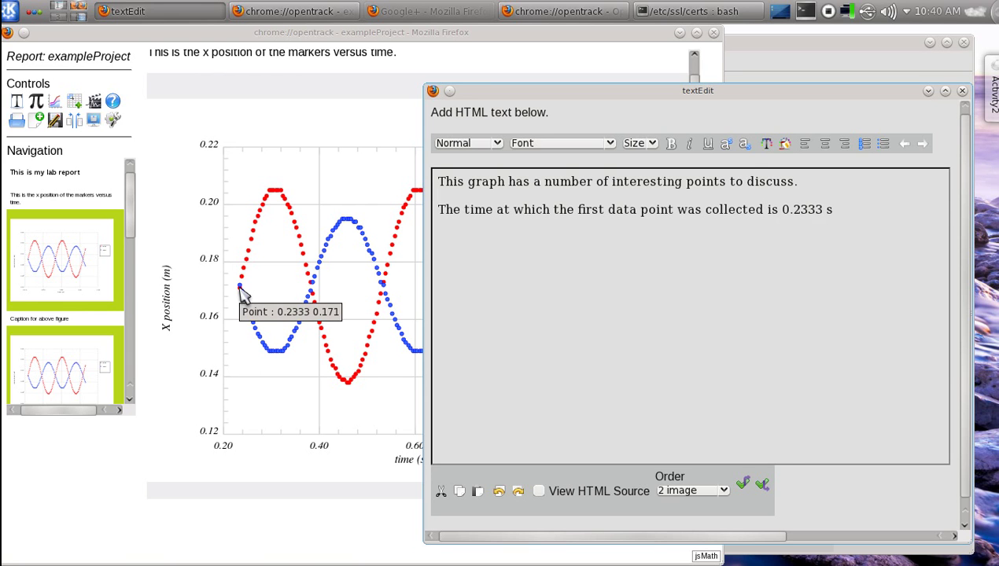
text(.  It's x-position value is)
key(BackSpace)
text(is)
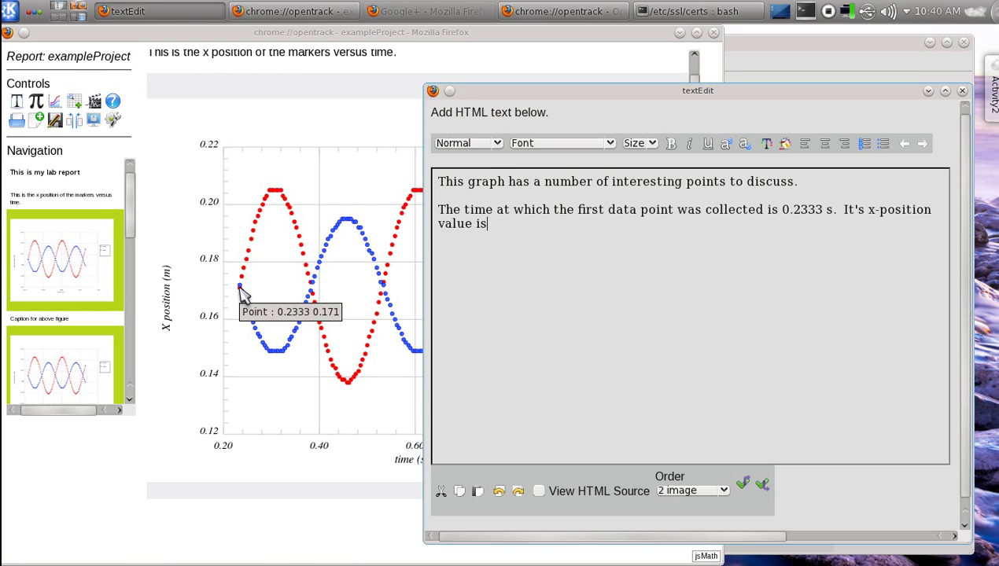
text( 0.171 m.)
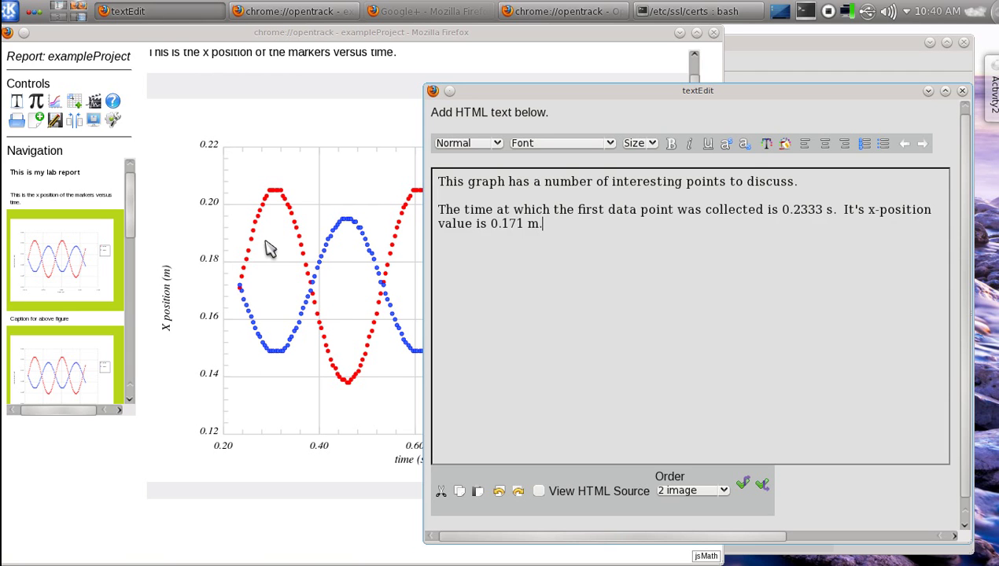
Append "The maximum x value is 0.205 m, and this occured at 0.3095 s." and insert the text block before the figure.
mouse_move(277, 197)
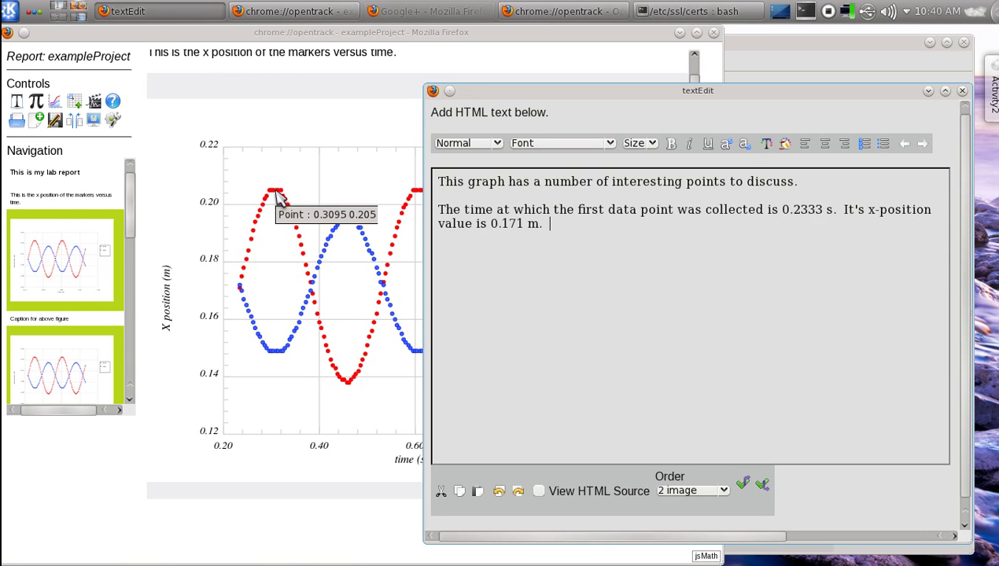
text(The maximu)
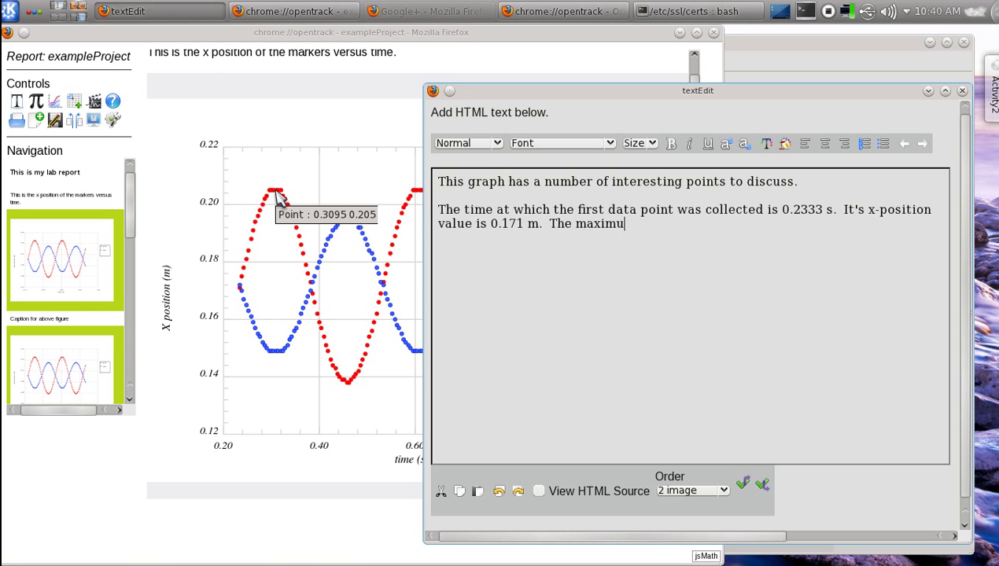
text(m x value is 0.205 m, and thi)
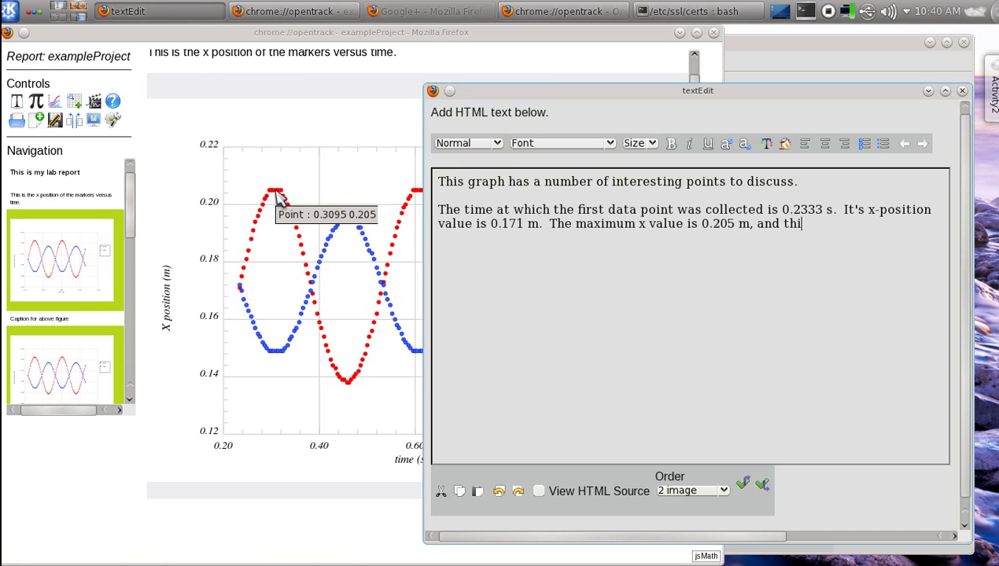
text(s occured at 0.3095 s.)
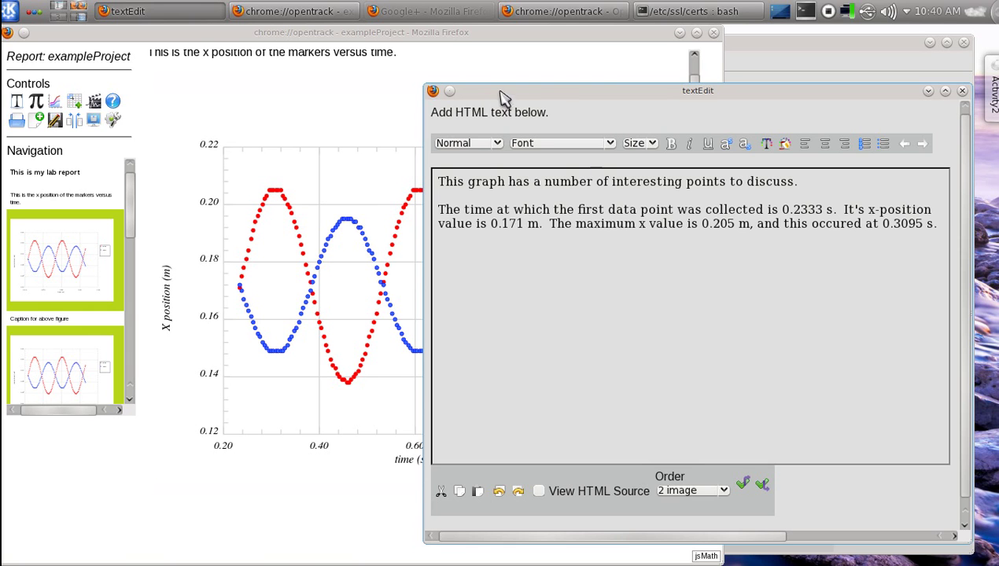
mouse_move(492, 91)
mouse_down()
mouse_move(551, 86)
mouse_move(523, 76)
mouse_move(509, 89)
mouse_up()
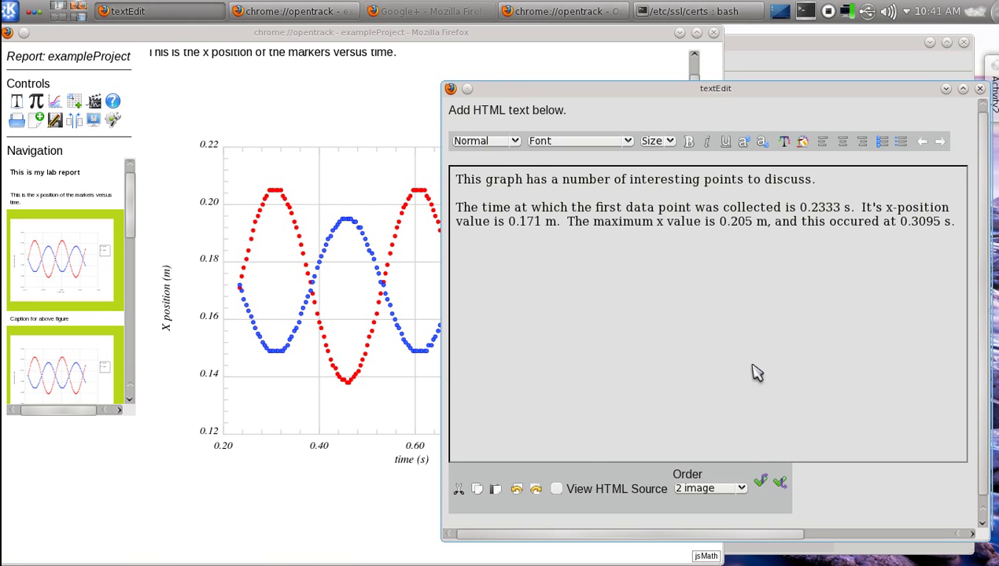
click(778, 484)
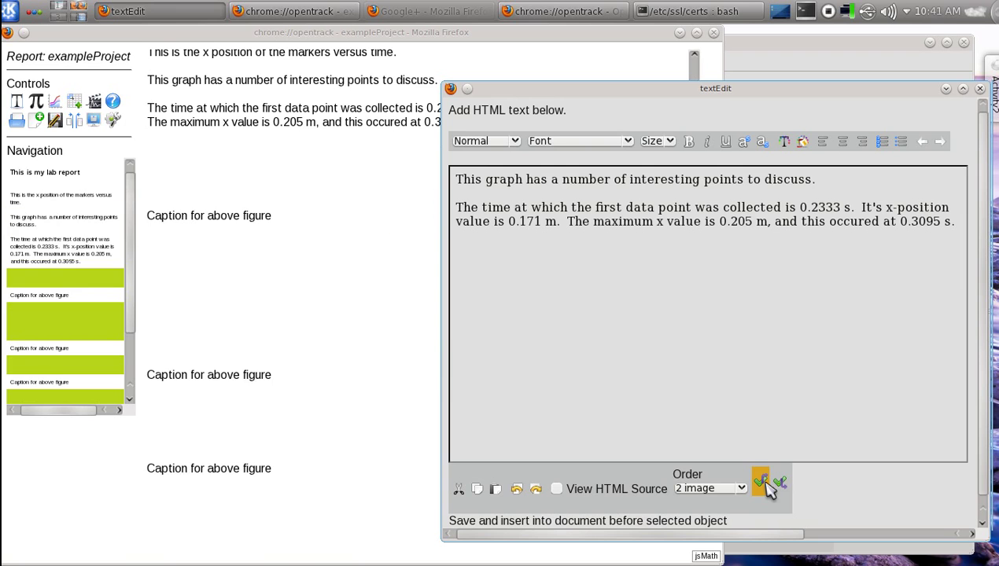
click(762, 483)
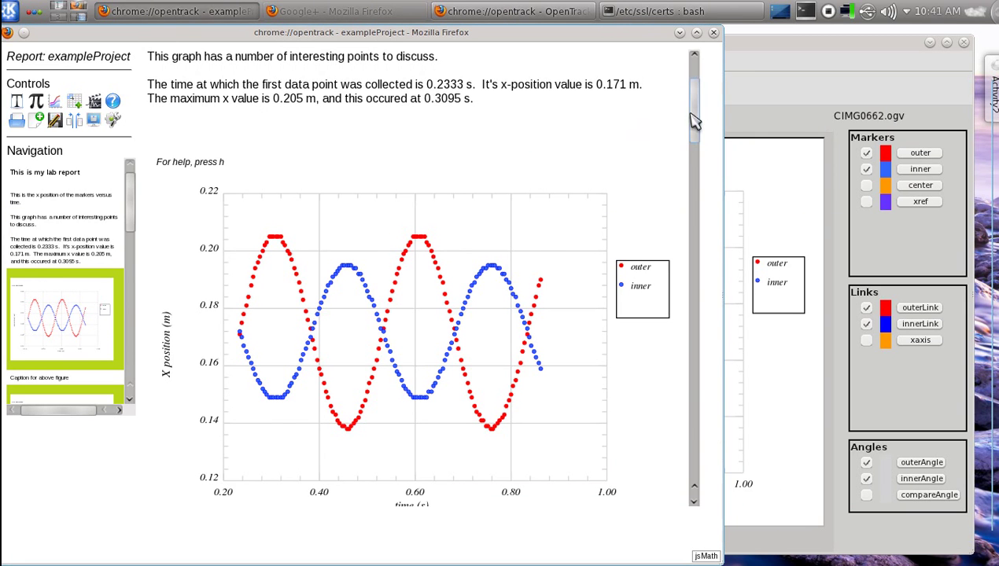
Insert the equation "s = r \theta" below the first X position figure, above the figure caption.
scroll(693, 122, down, 1)
scroll(695, 122, up, 1)
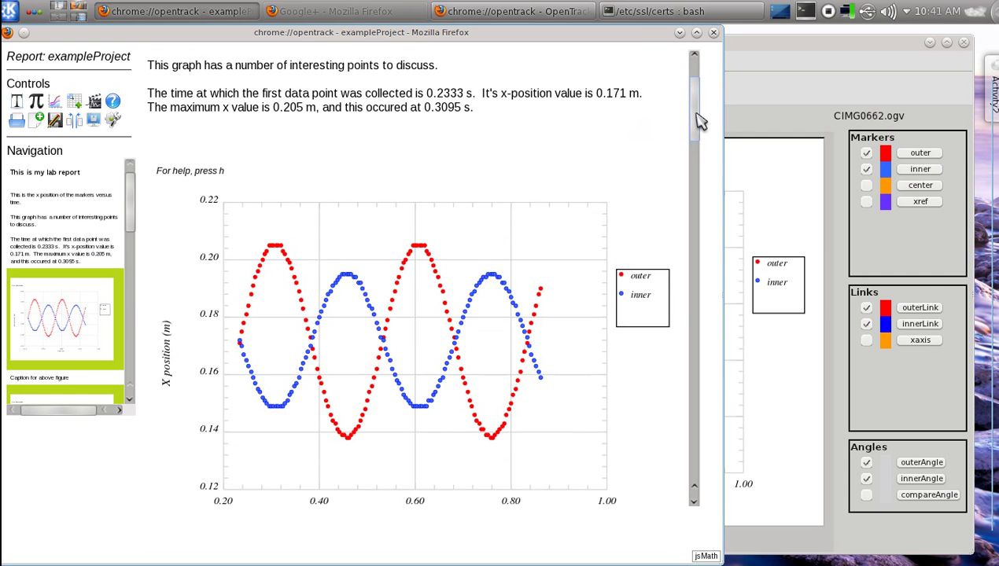
scroll(699, 124, down, 2)
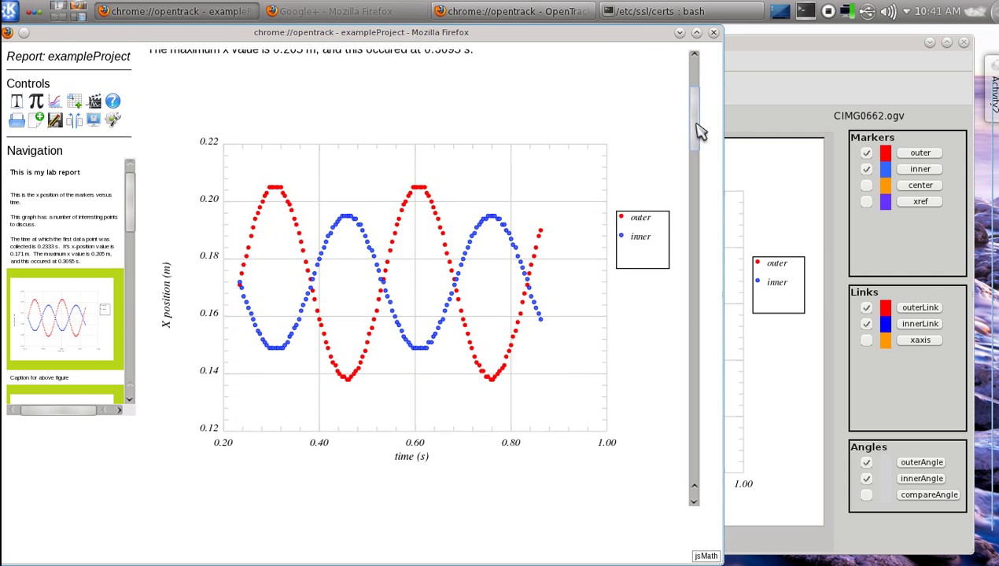
scroll(698, 141, down, 3)
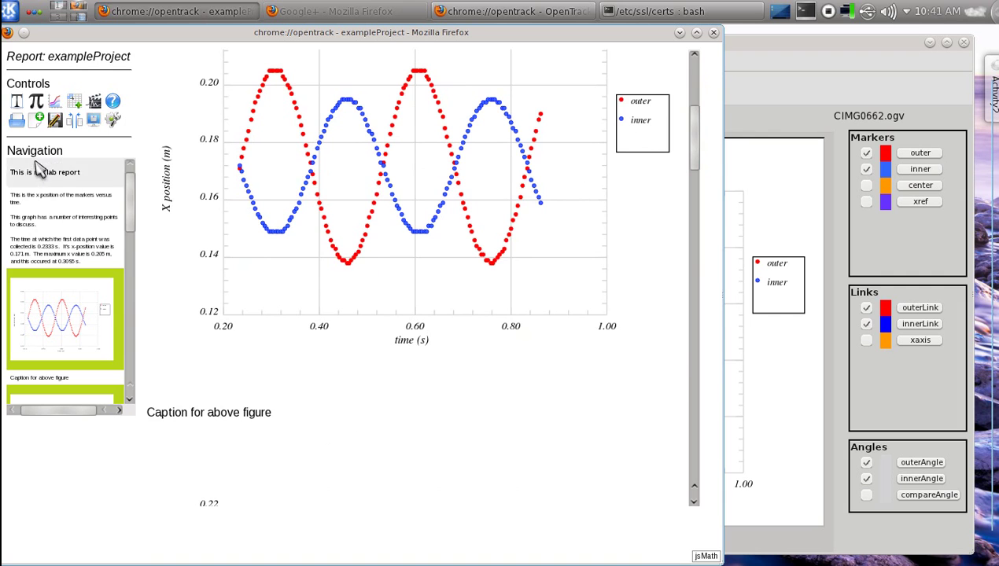
right_click(256, 375)
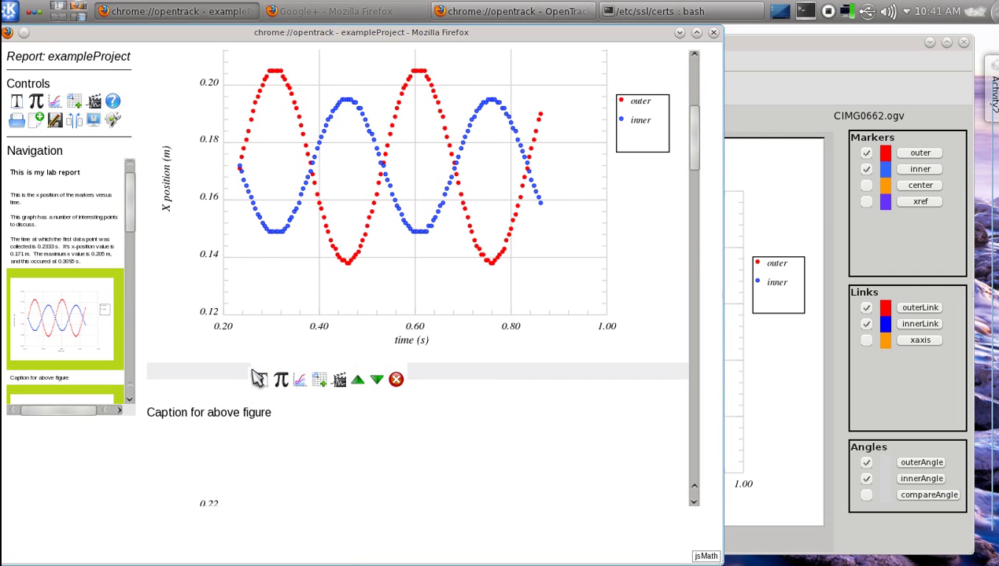
click(280, 381)
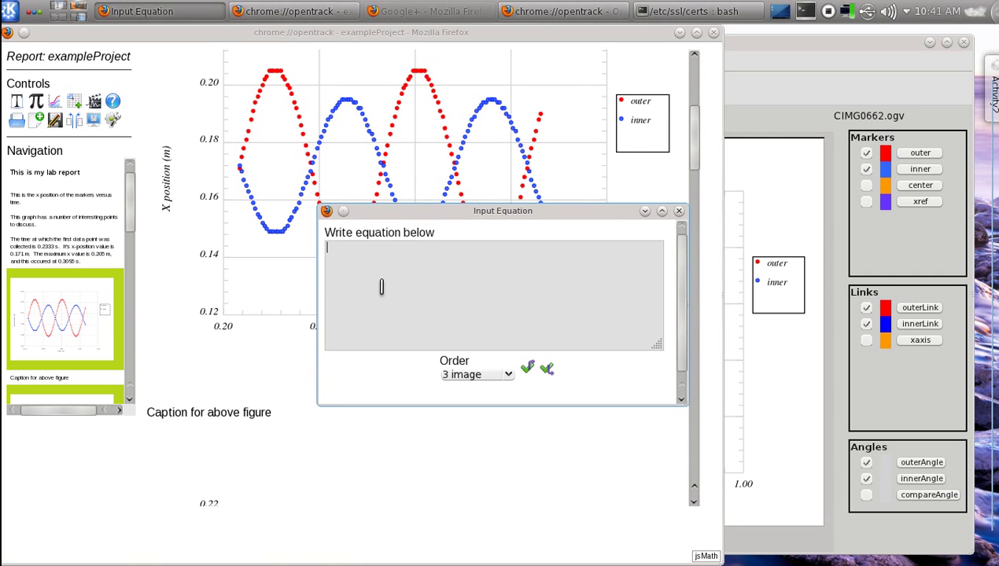
text(s = r 	heta)
click(548, 370)
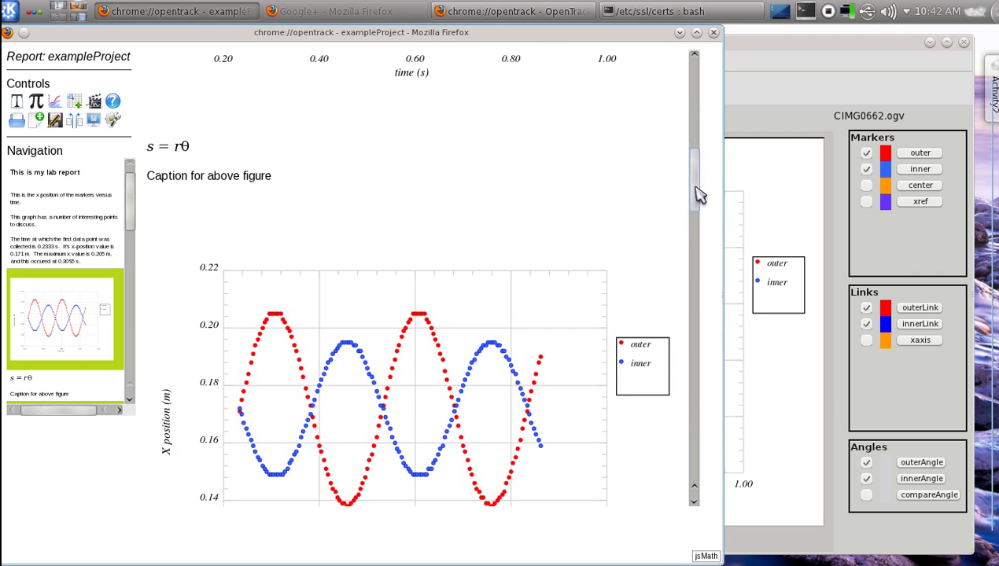
Examine the source of the sample quadratic equation at the end of the report and close it by updating the equation.
drag(700, 195, 698, 479)
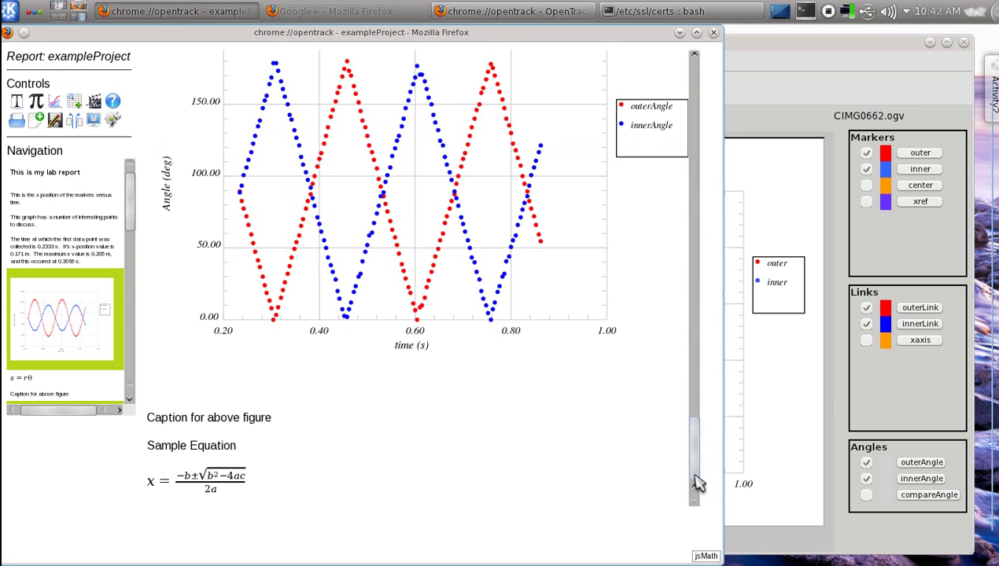
click(226, 482)
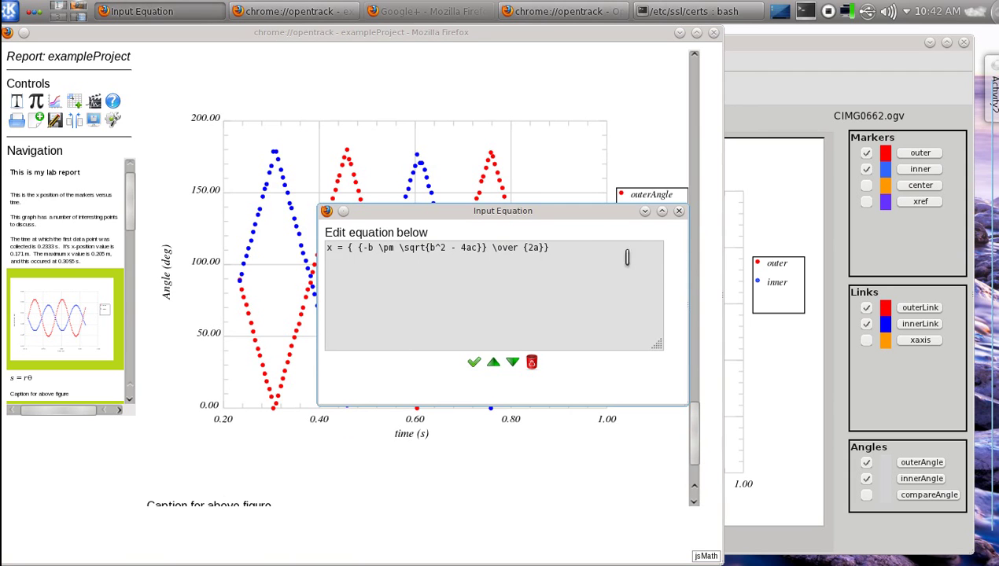
click(474, 363)
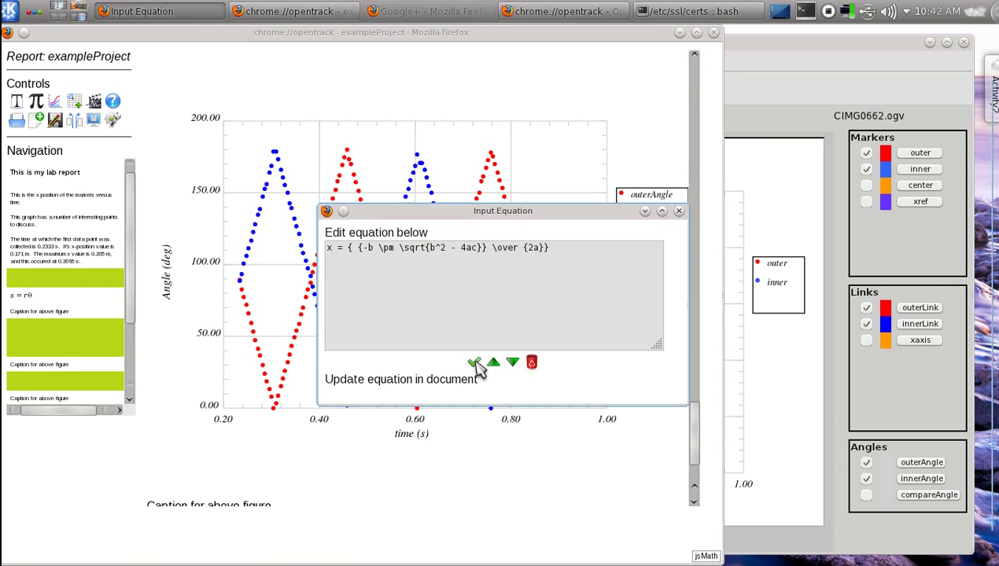
scroll(480, 370, down, 2)
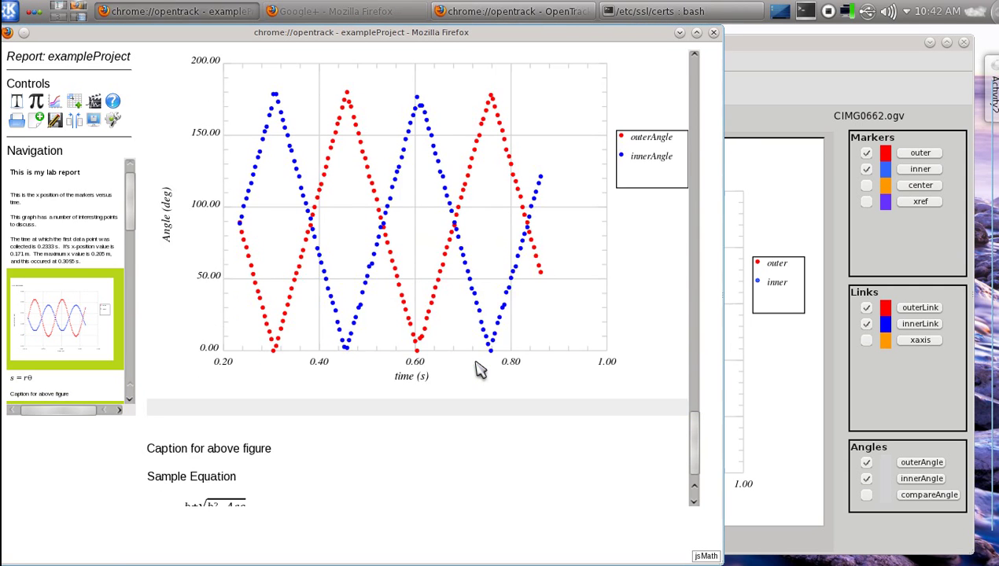
scroll(480, 369, up, 5)
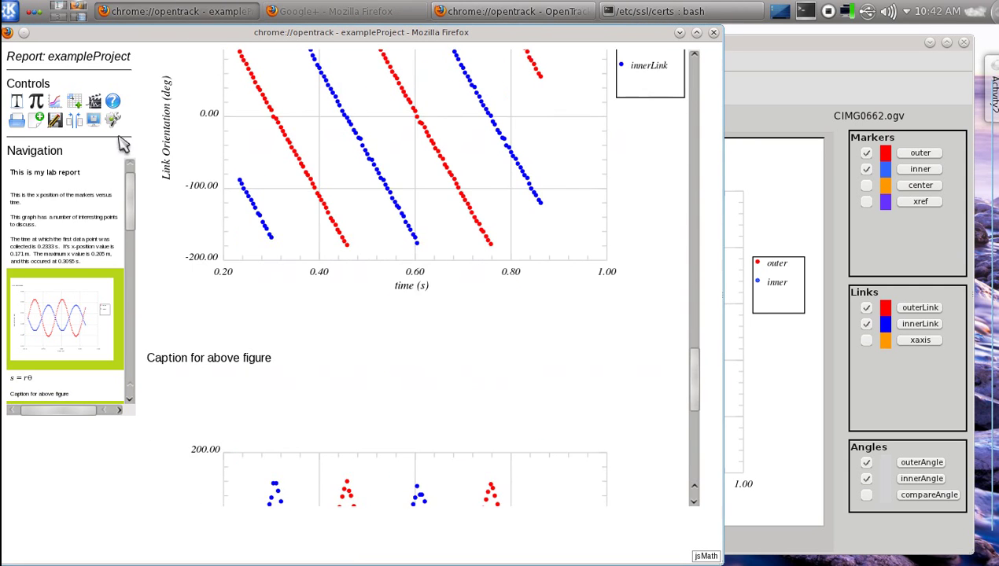
Open the report editor's help and look up the syntax examples for adding equations.
click(114, 108)
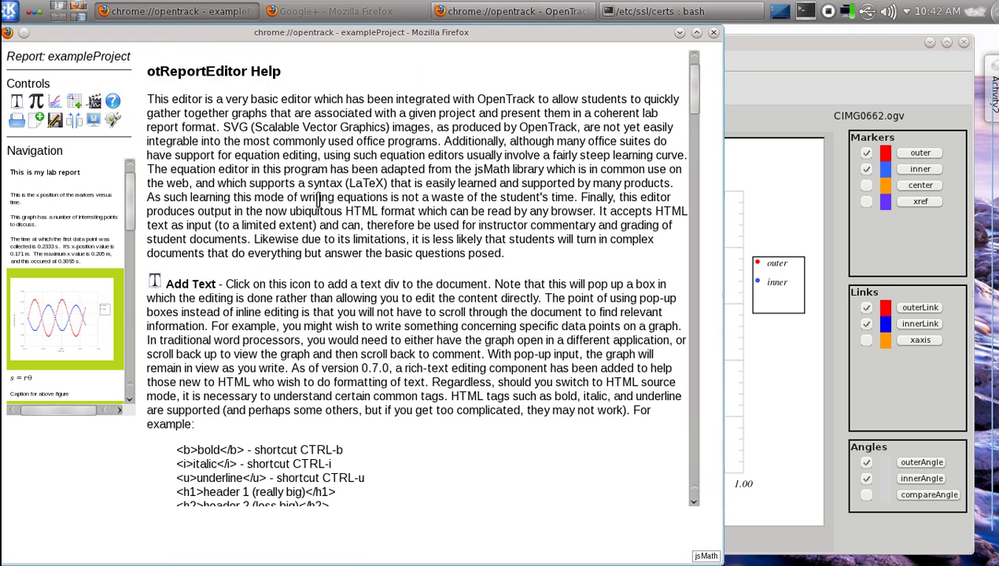
scroll(318, 201, down, 2)
scroll(318, 201, down, 15)
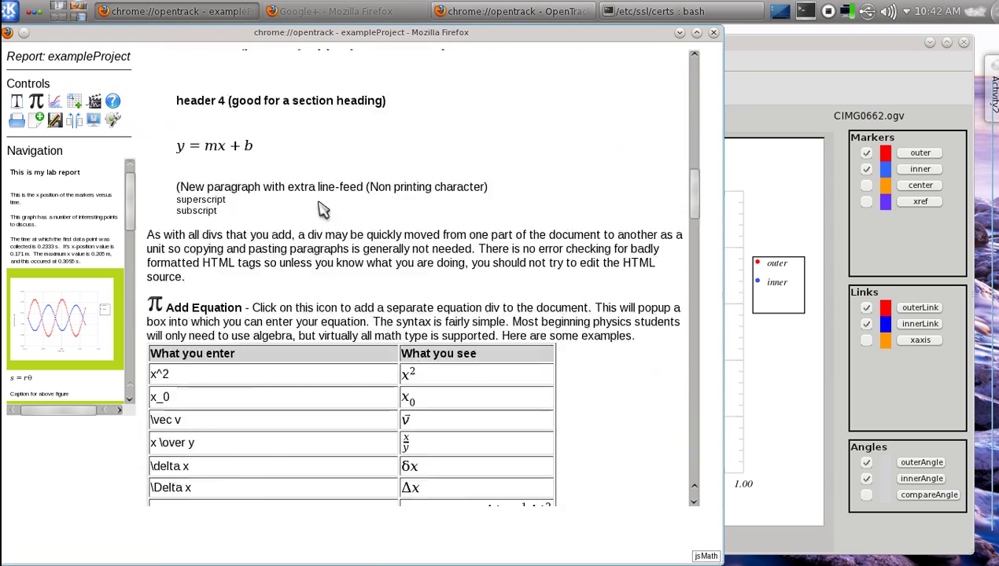
Review the equation syntax examples table in the report editor's help and close the help.
scroll(319, 209, down, 2)
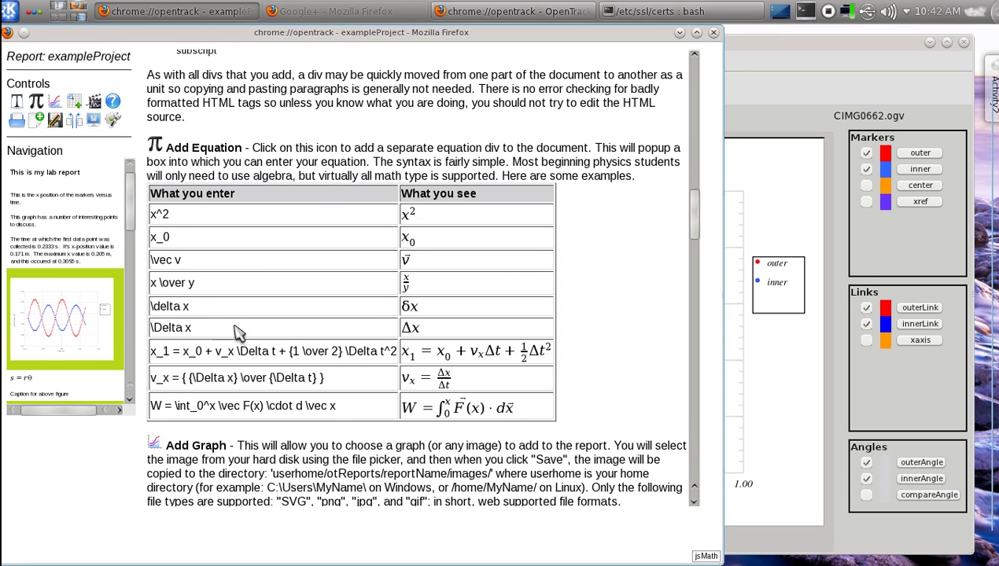
click(115, 104)
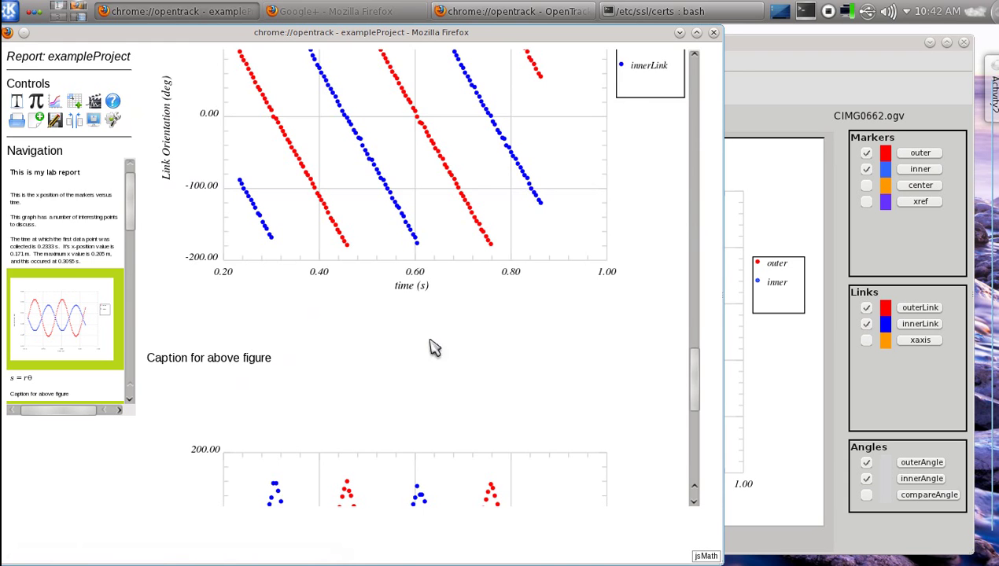
Add <span class="math">s = r\theta</span> after the first line break in the HTML source of the first X position figure's caption and update it.
scroll(525, 330, up, 10)
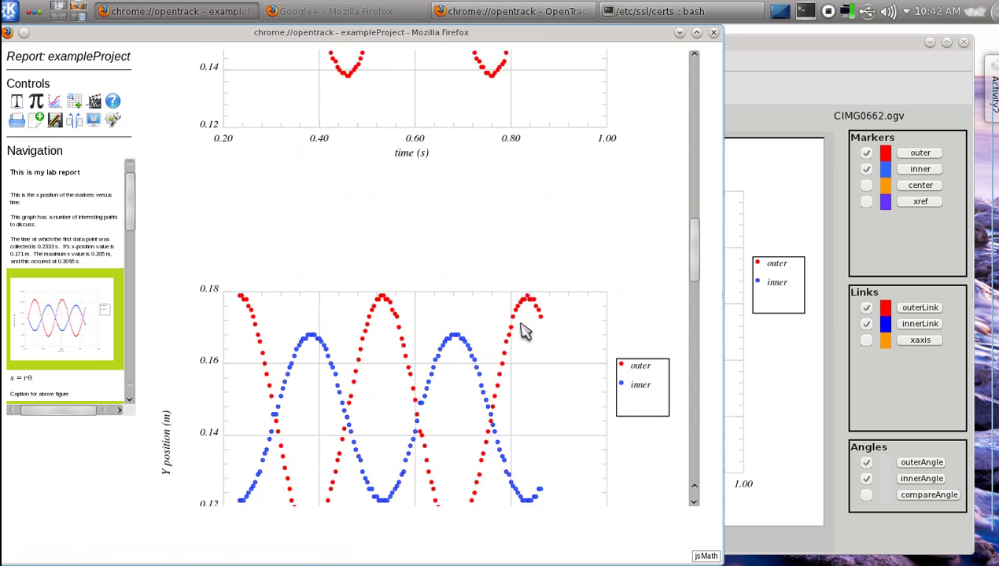
scroll(525, 330, up, 4)
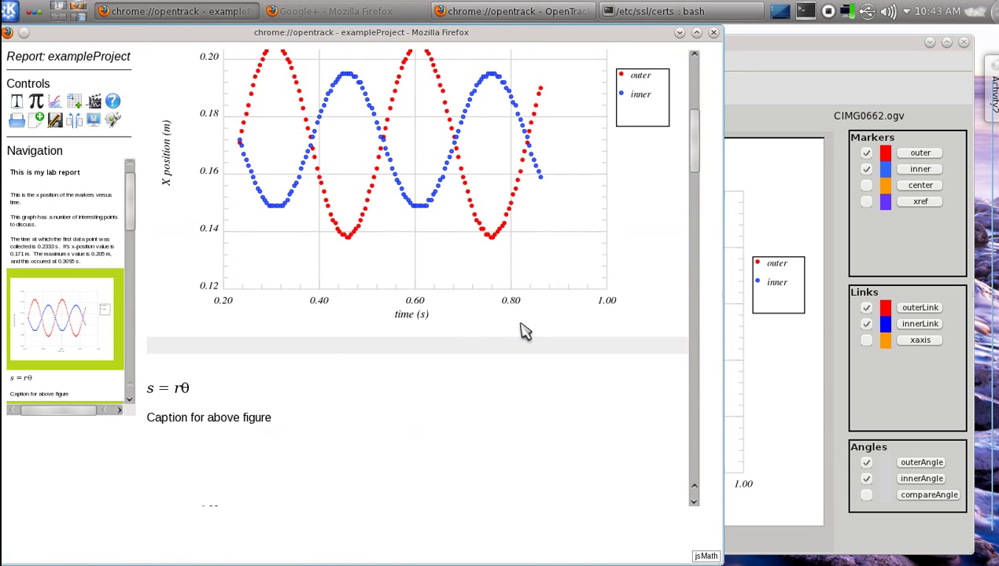
click(268, 417)
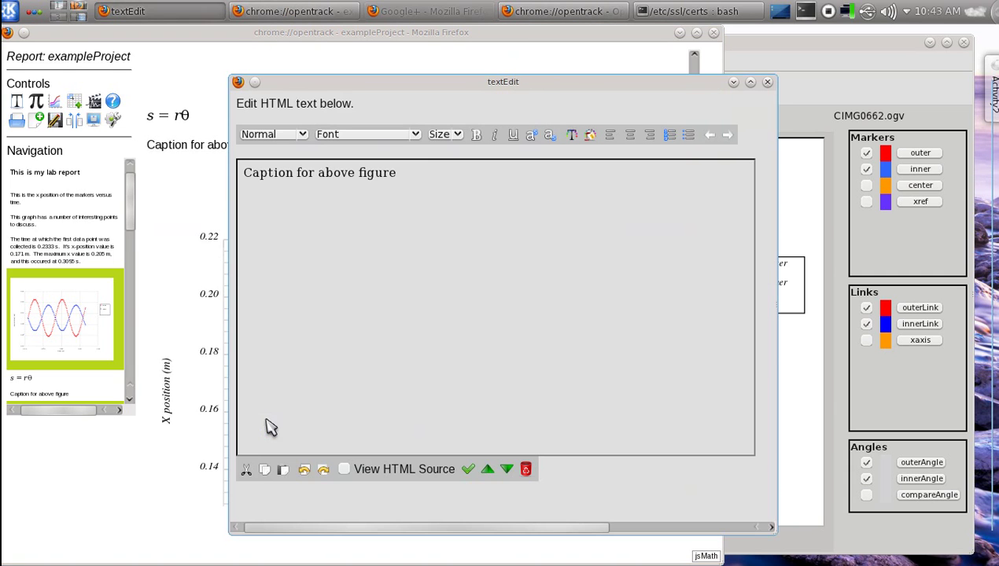
click(403, 179)
click(344, 468)
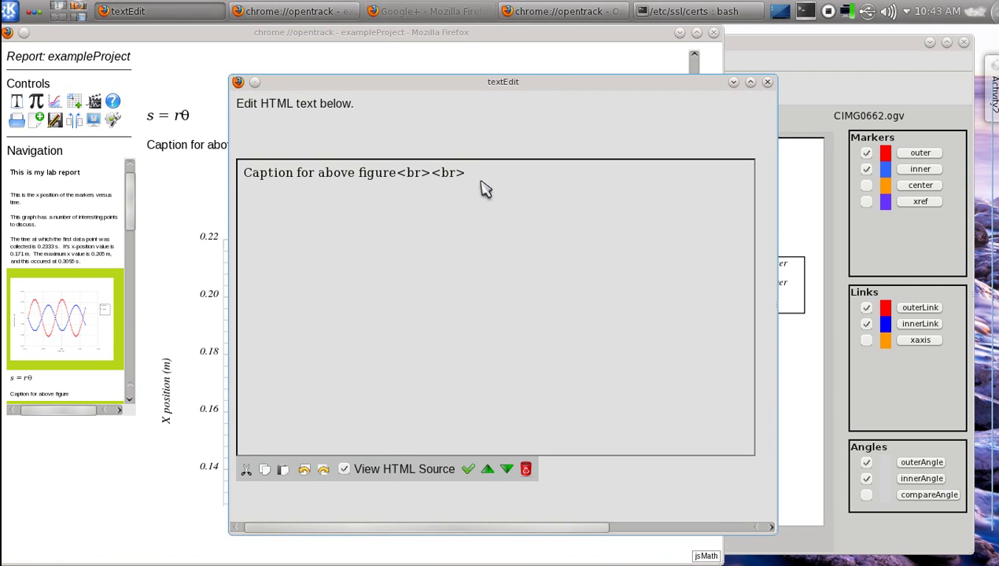
click(431, 174)
key(Return)
text(<span class="mat)
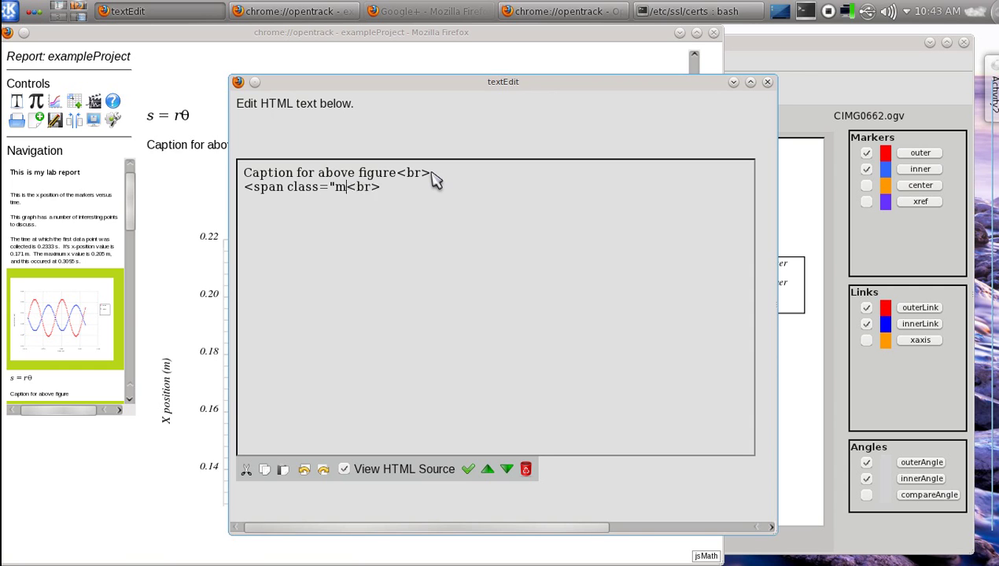
text(h">s = r\theta</)
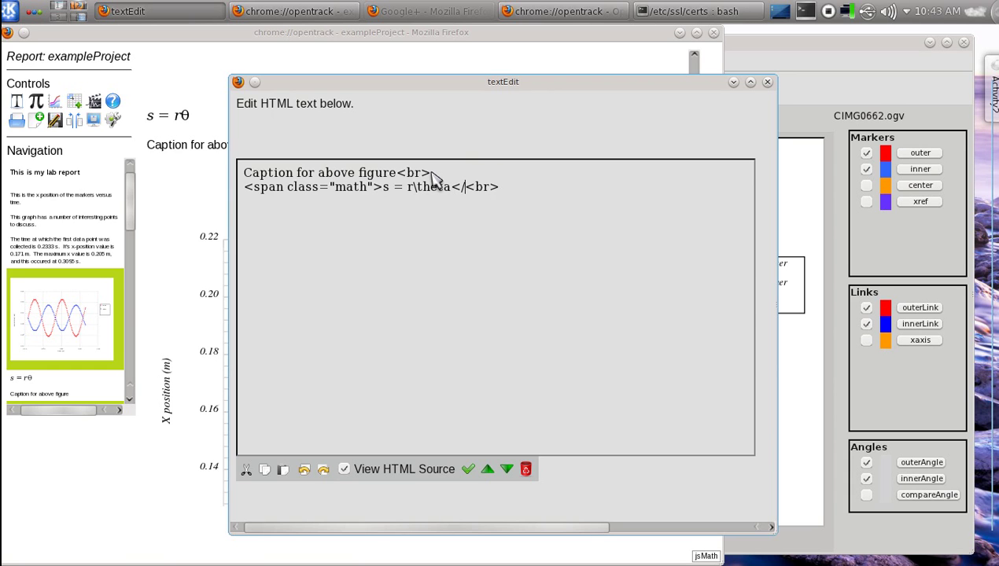
text(span>)
click(344, 469)
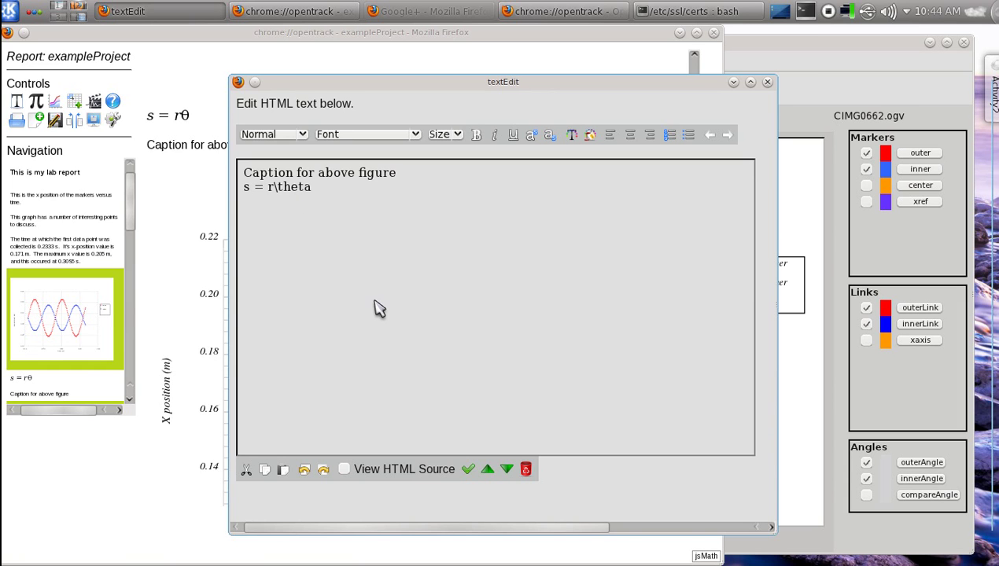
click(468, 470)
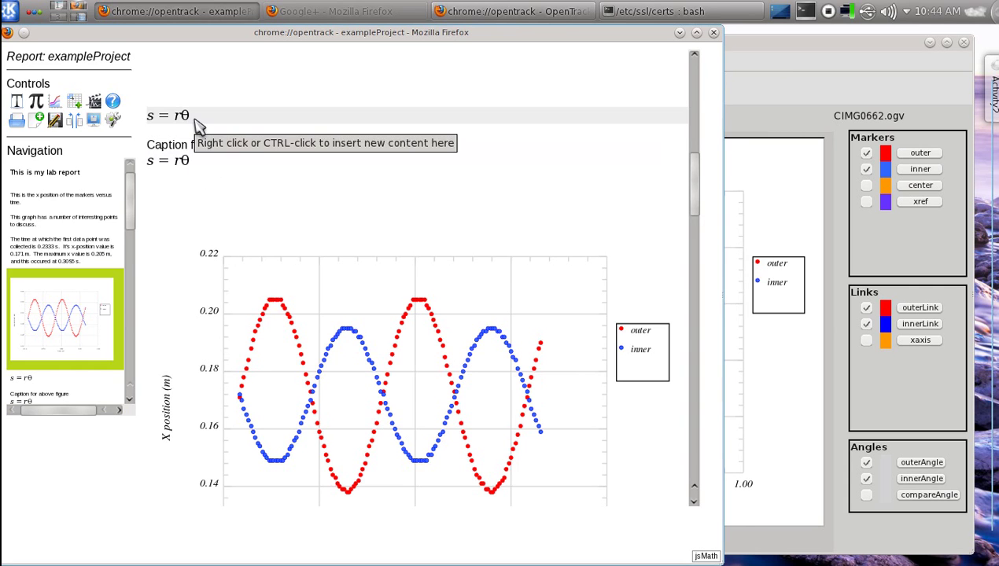
Reopen the first figure's caption, inspect the HTML source of its inline equation, and close the text editor without saving.
click(198, 145)
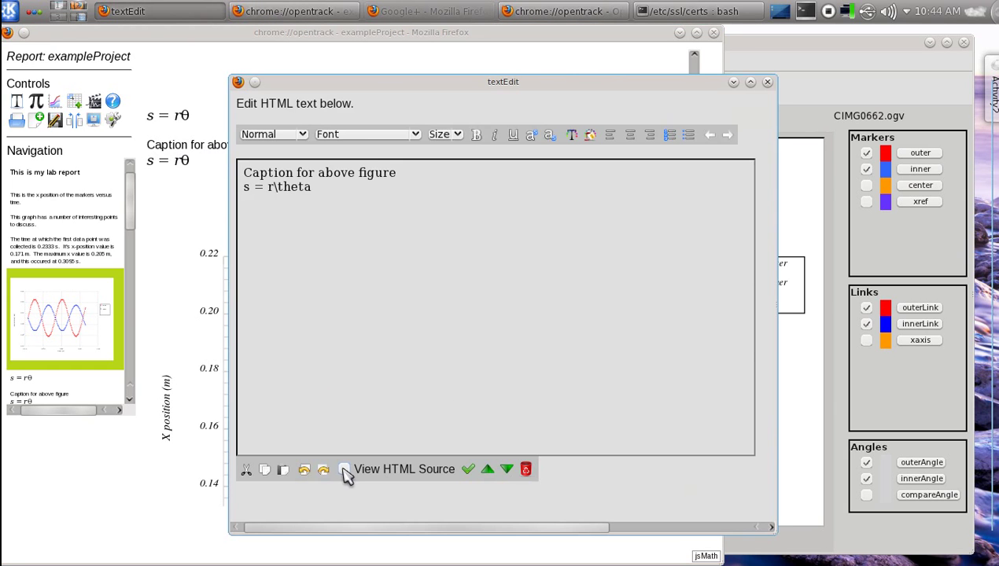
click(344, 470)
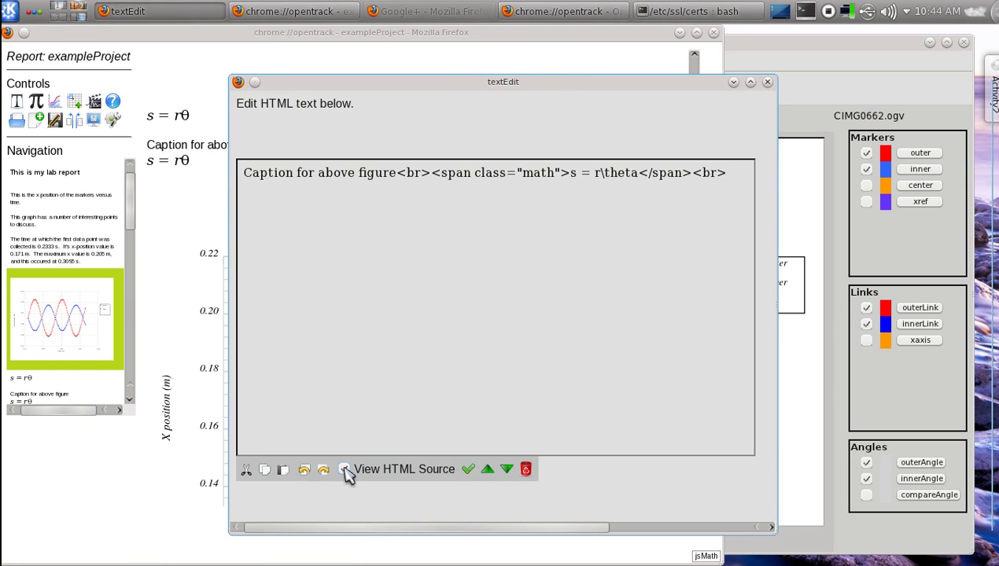
click(343, 469)
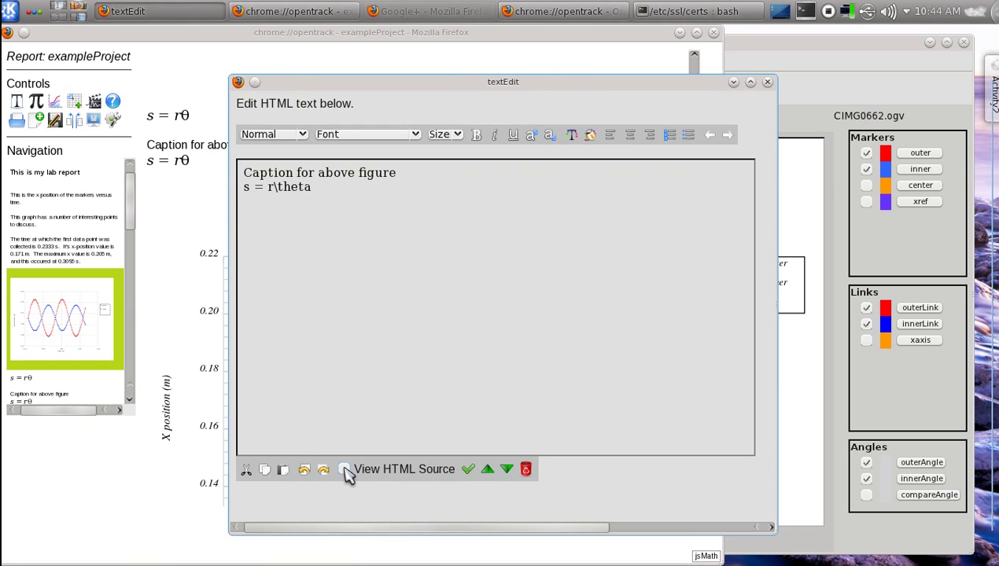
click(767, 83)
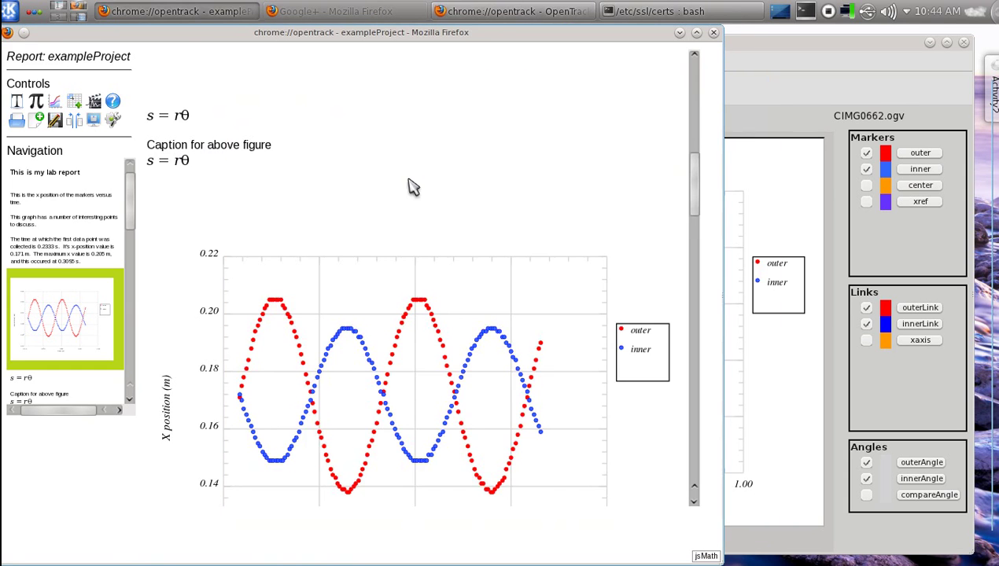
Switch to the main OpenTrack window and save the displayed video frame as canvas.png in the home folder.
scroll(413, 186, down, 3)
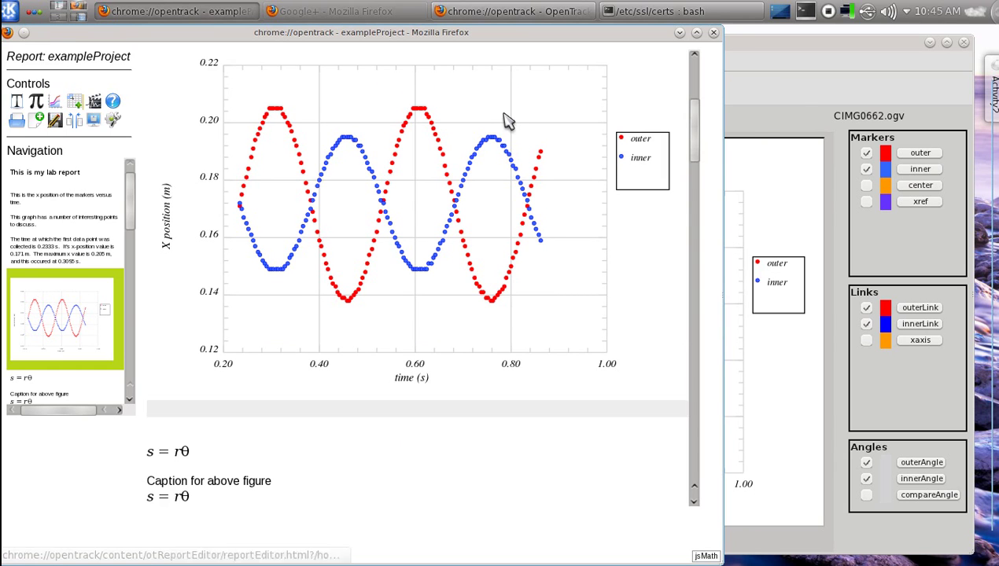
click(757, 125)
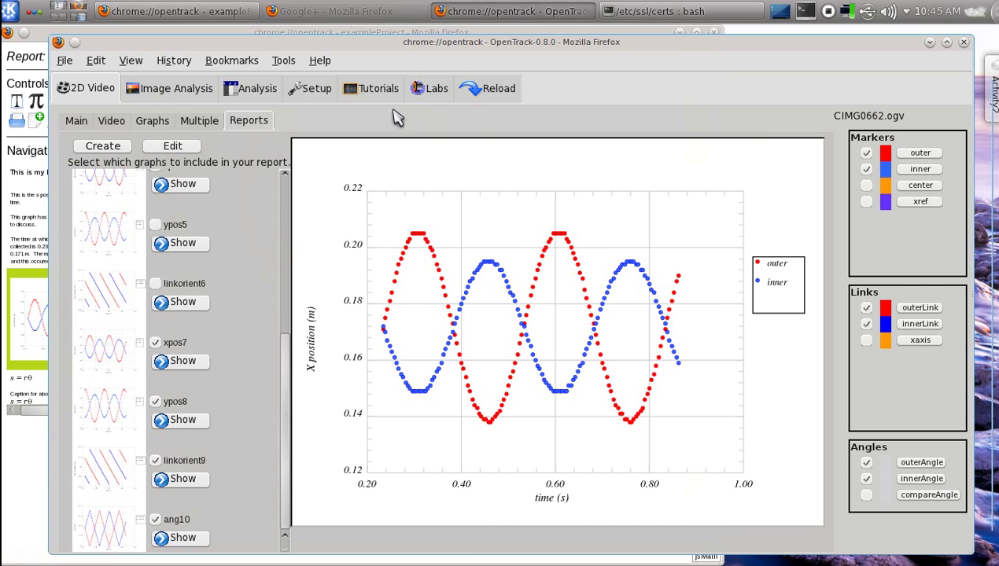
click(77, 122)
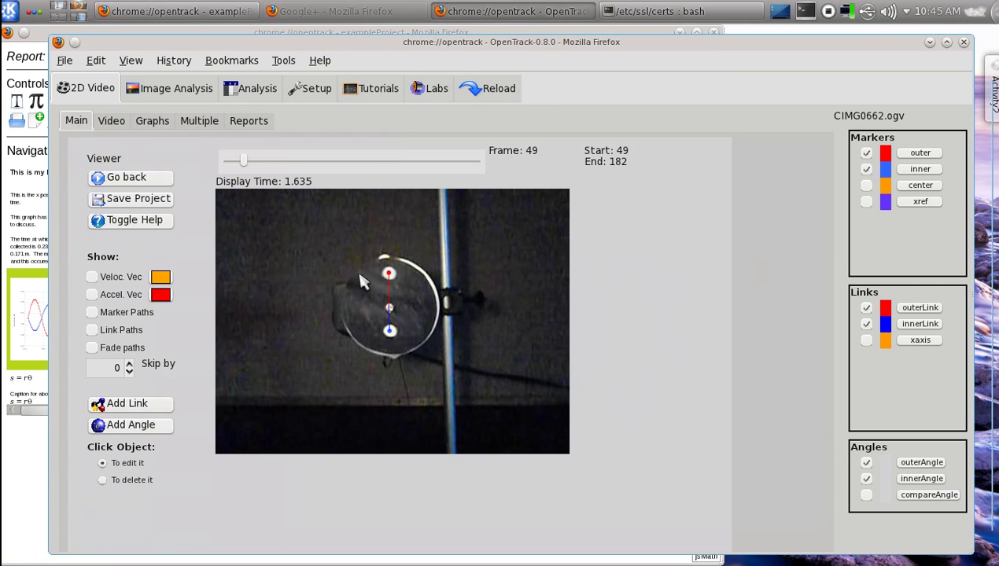
right_click(302, 232)
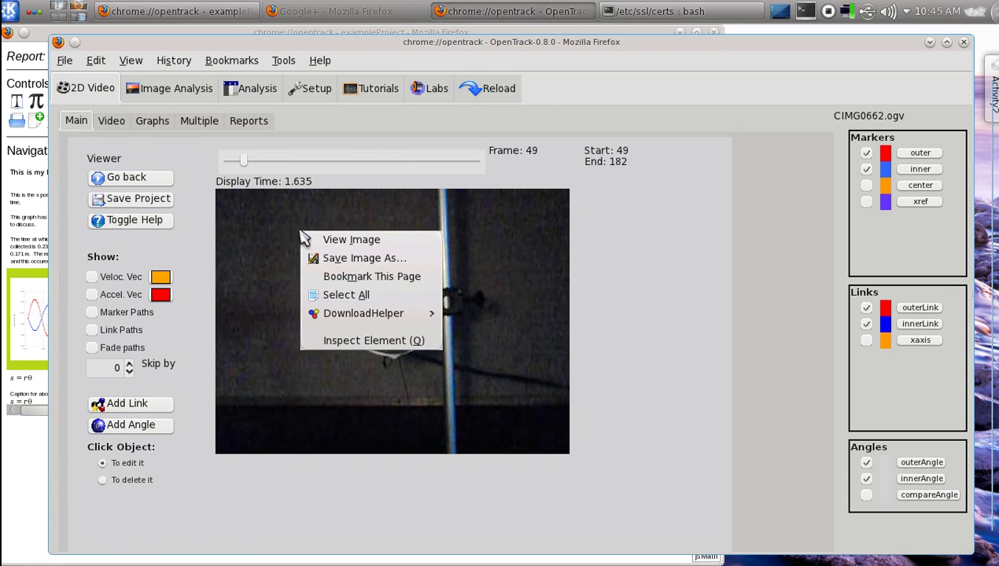
click(330, 259)
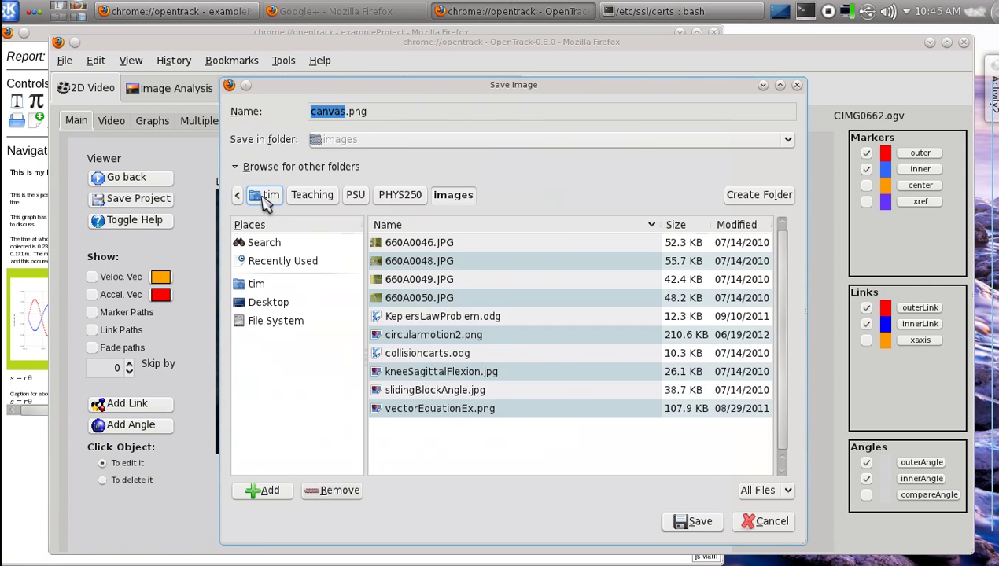
click(266, 196)
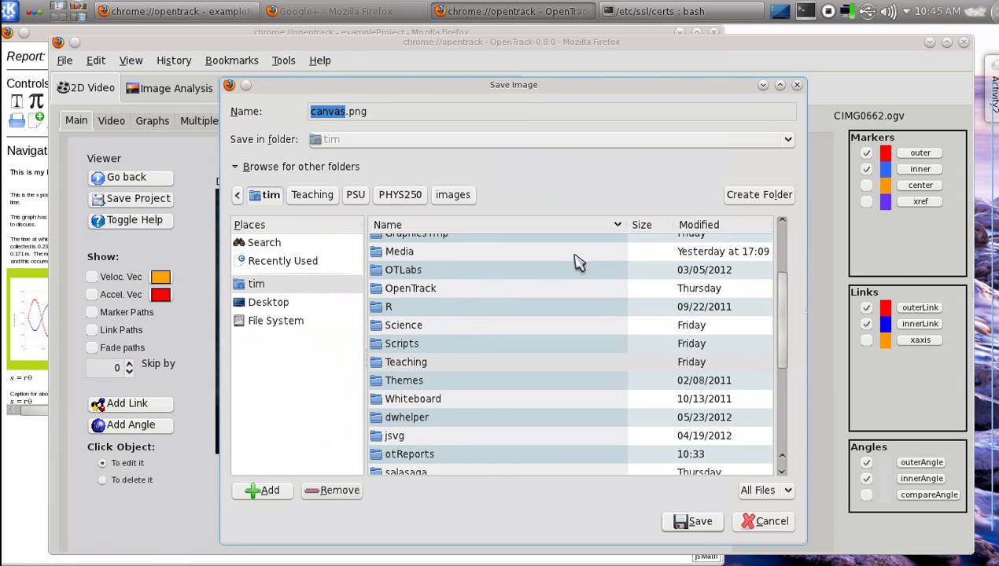
click(698, 523)
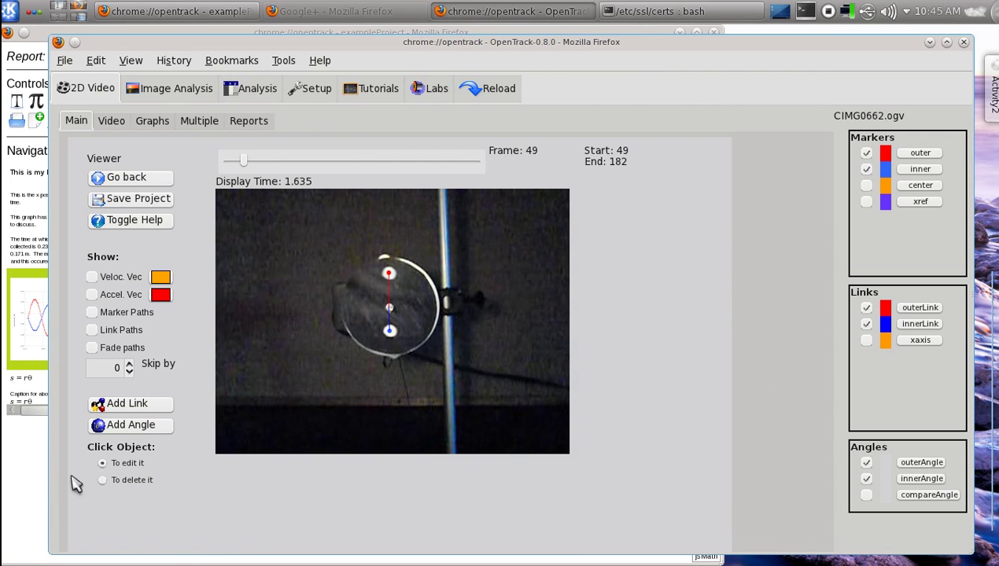
Return to the report editor, start adding an image at the report title, and choose canvas.png from the home folder.
click(28, 467)
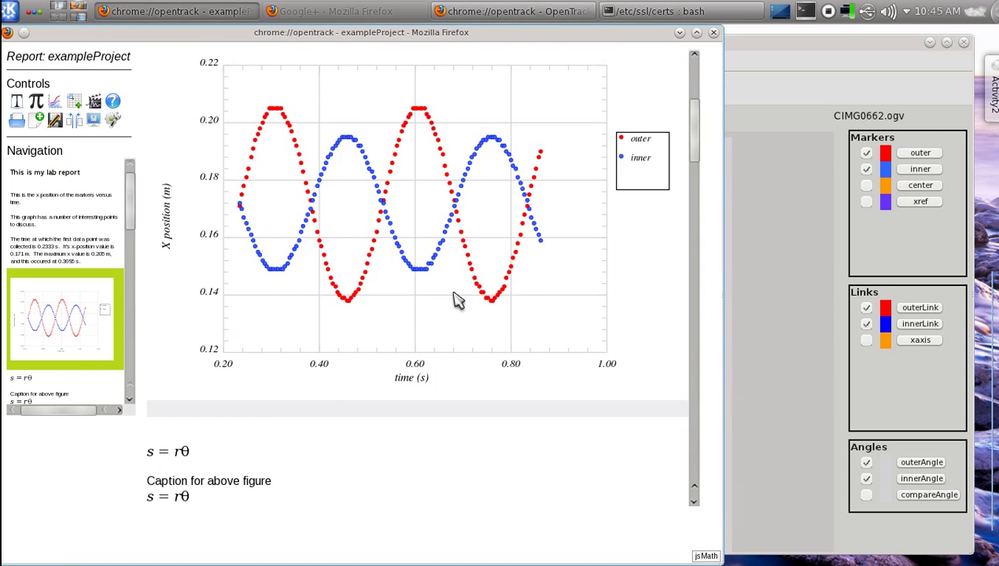
scroll(456, 298, up, 5)
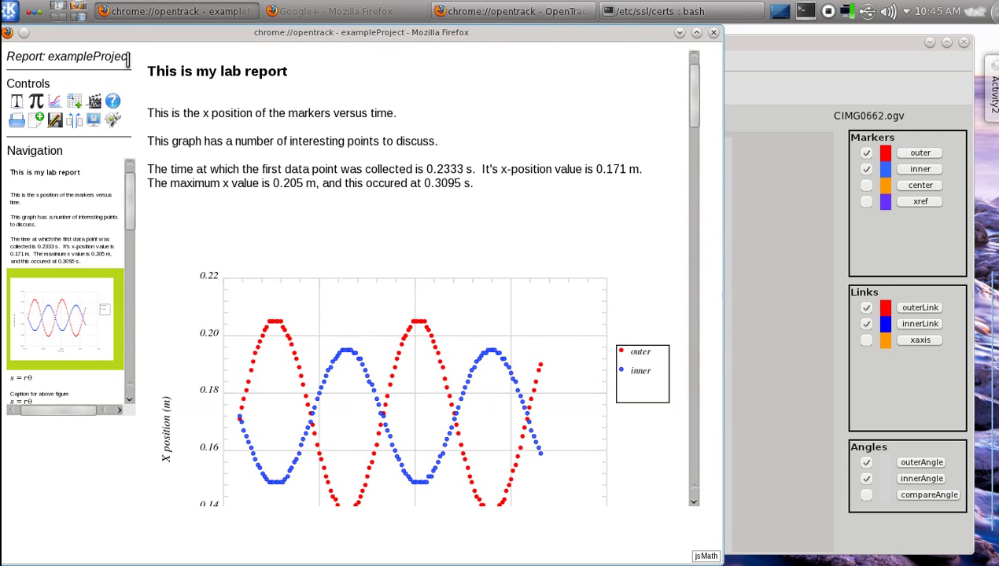
right_click(175, 71)
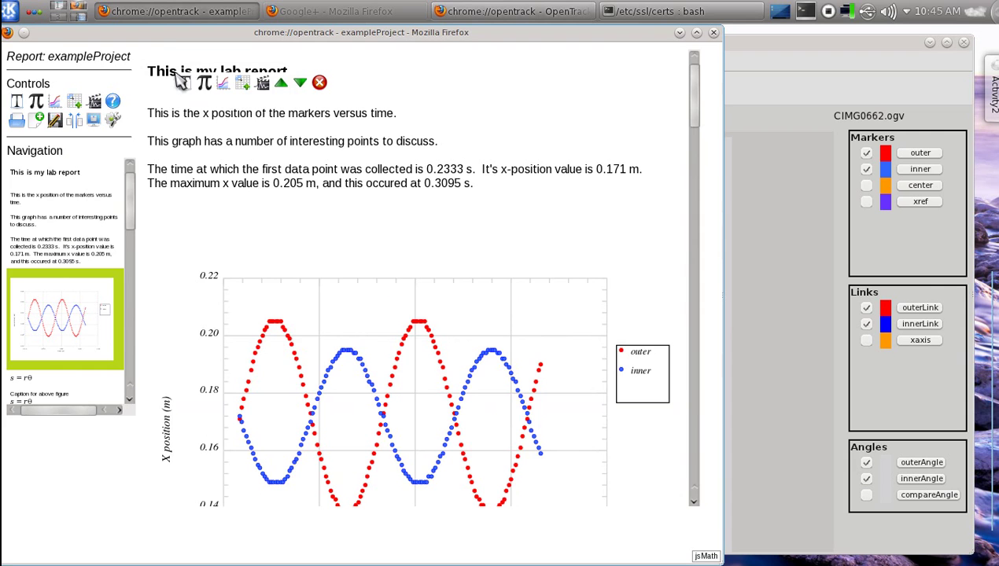
click(224, 86)
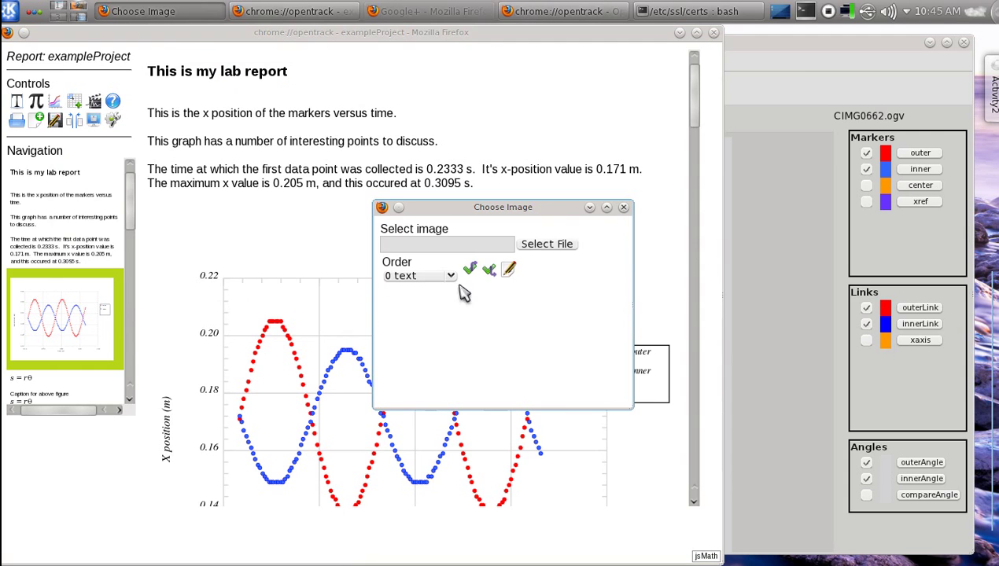
click(531, 245)
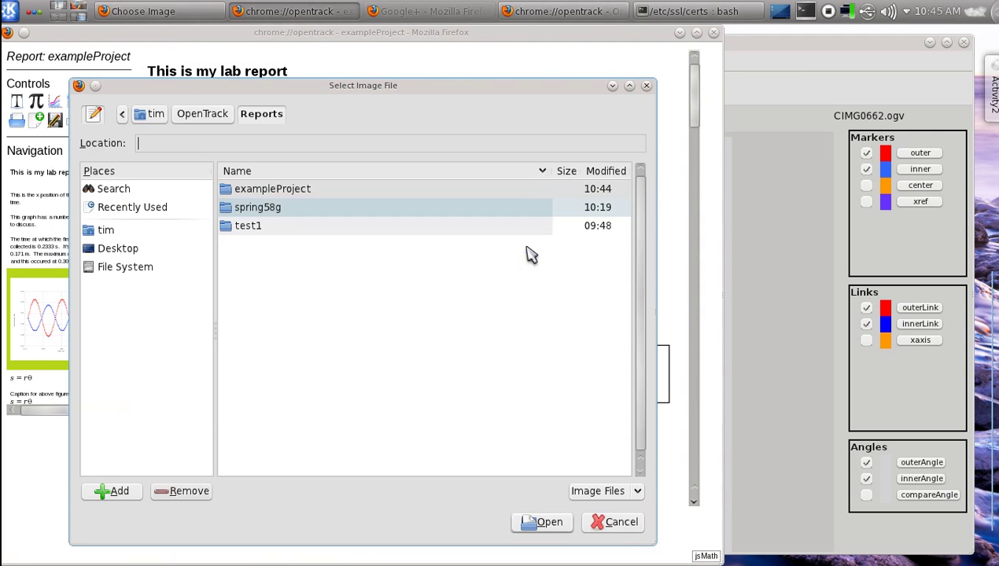
click(154, 115)
scroll(313, 236, down, 3)
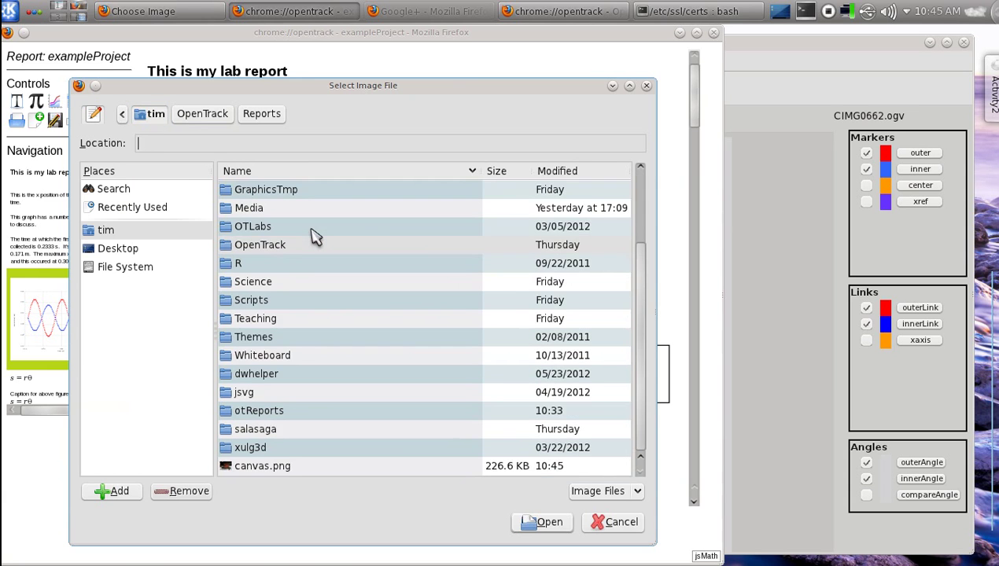
click(265, 471)
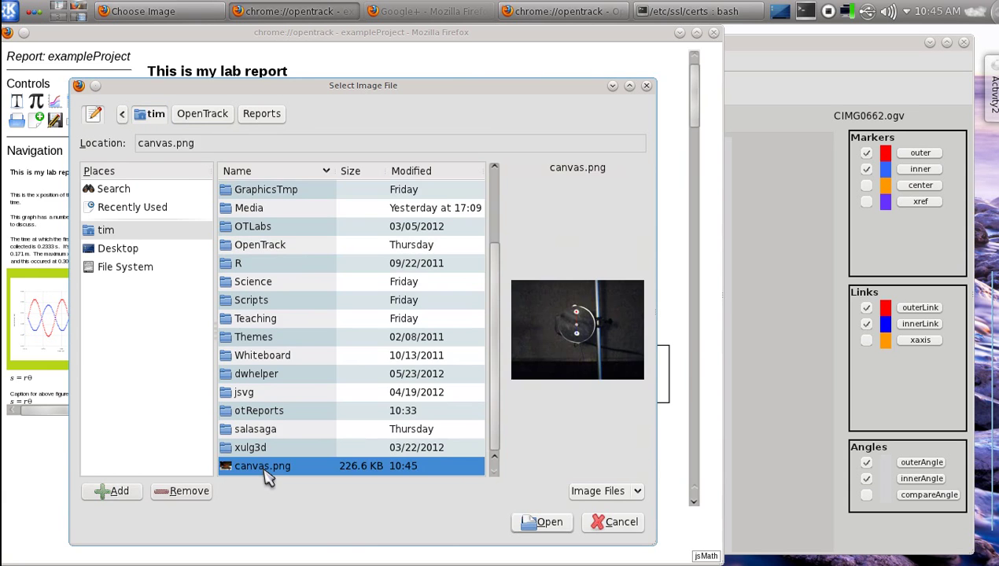
key(Return)
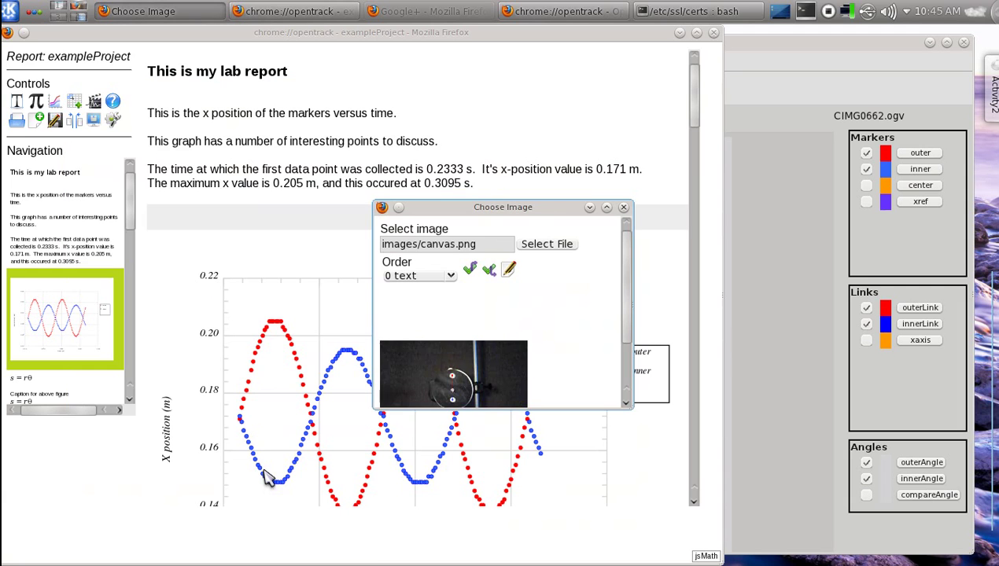
Open the chosen image for editing, add the yellow label "This is text" near the photo's upper-left corner, and save the image.
click(507, 277)
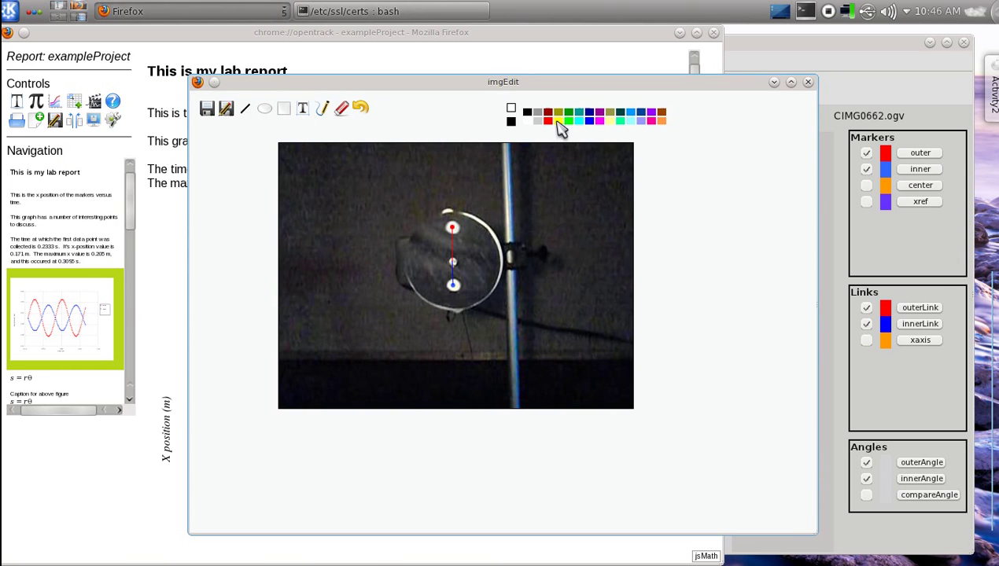
click(558, 122)
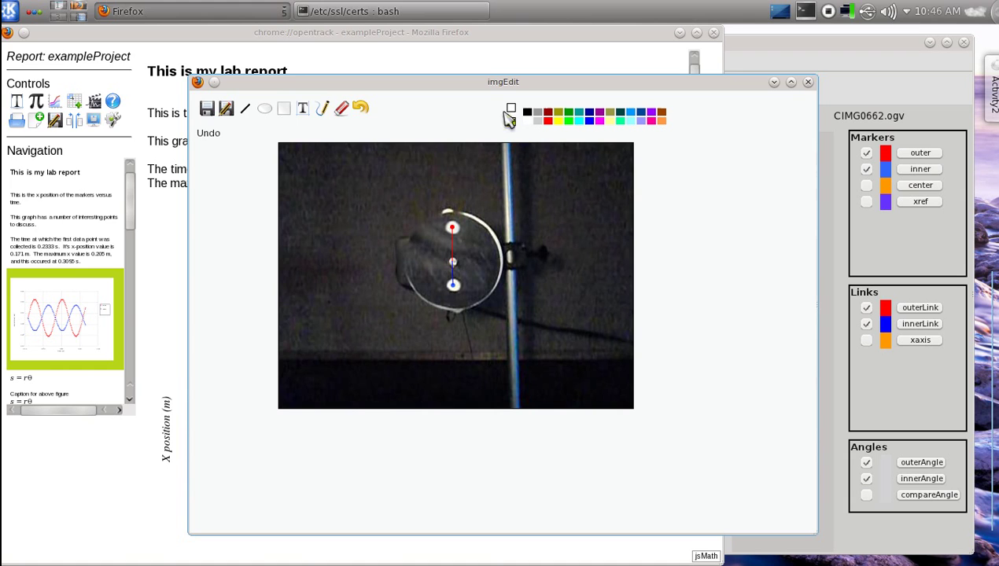
click(303, 110)
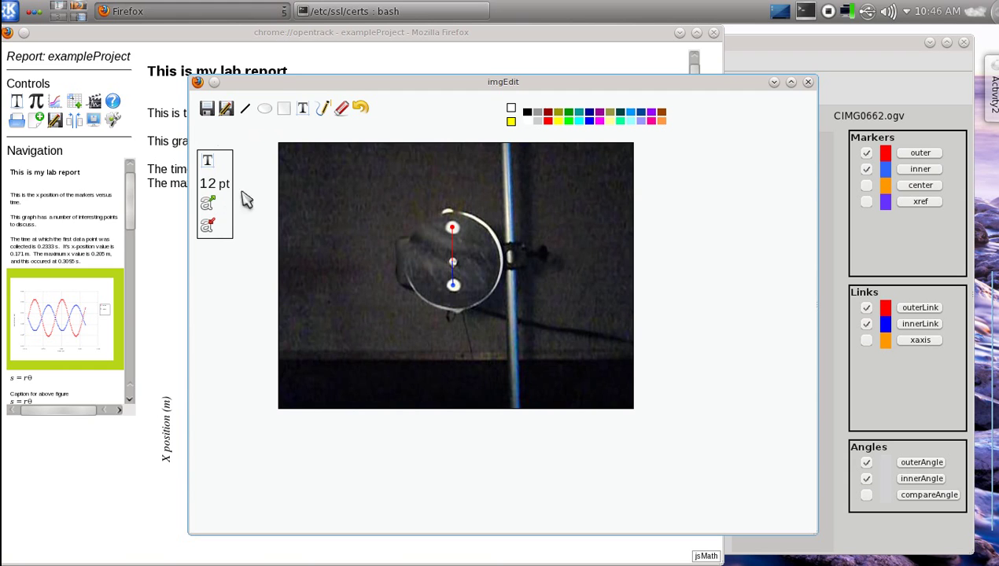
click(301, 187)
text(This is text)
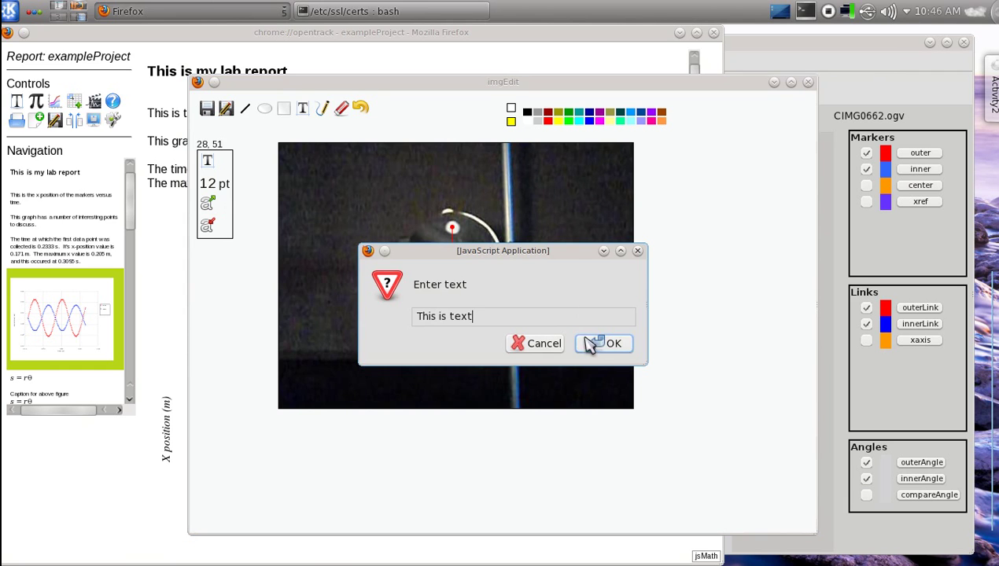
click(595, 342)
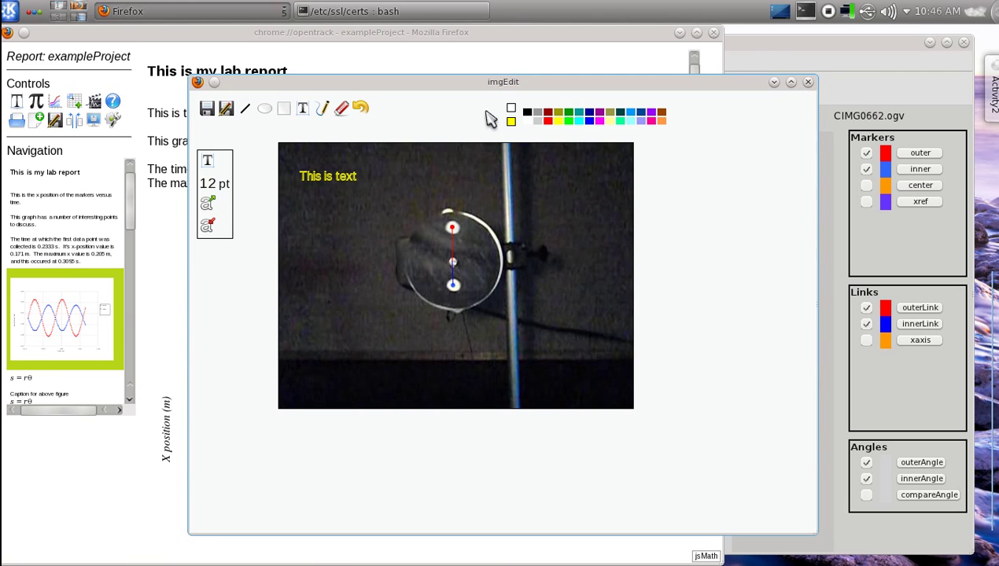
click(207, 110)
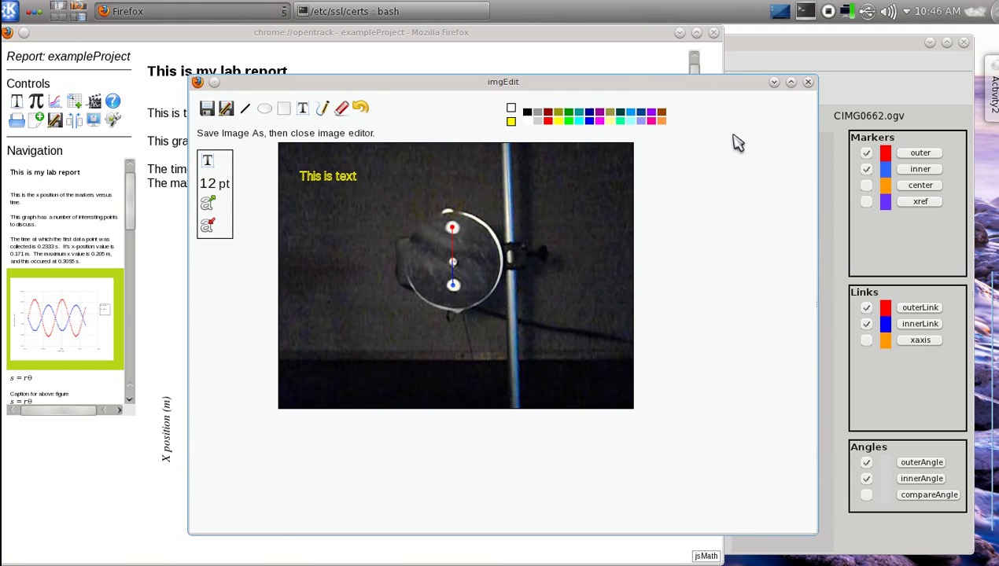
Close the image editor and insert the annotated canvas.png below the report title.
click(807, 84)
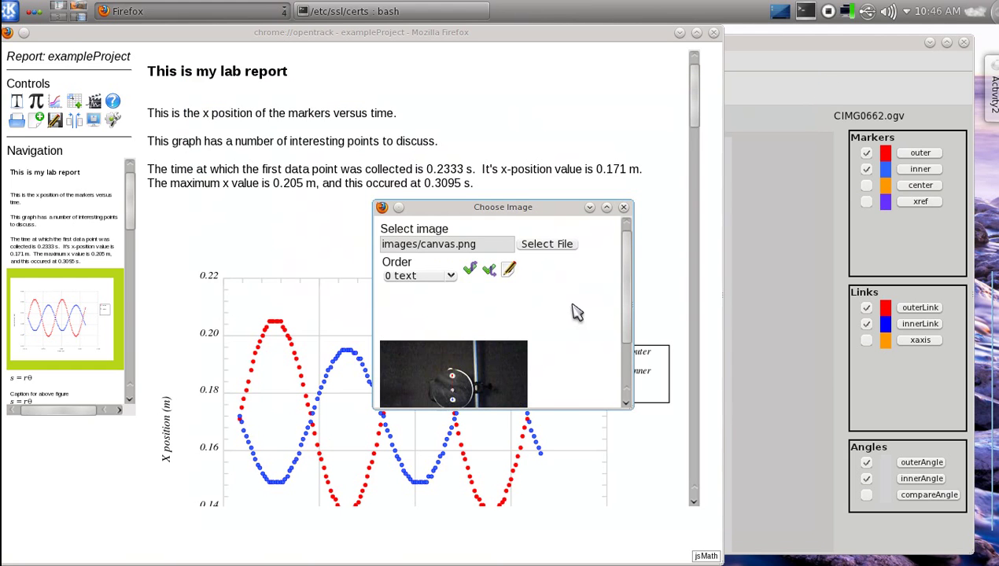
click(487, 275)
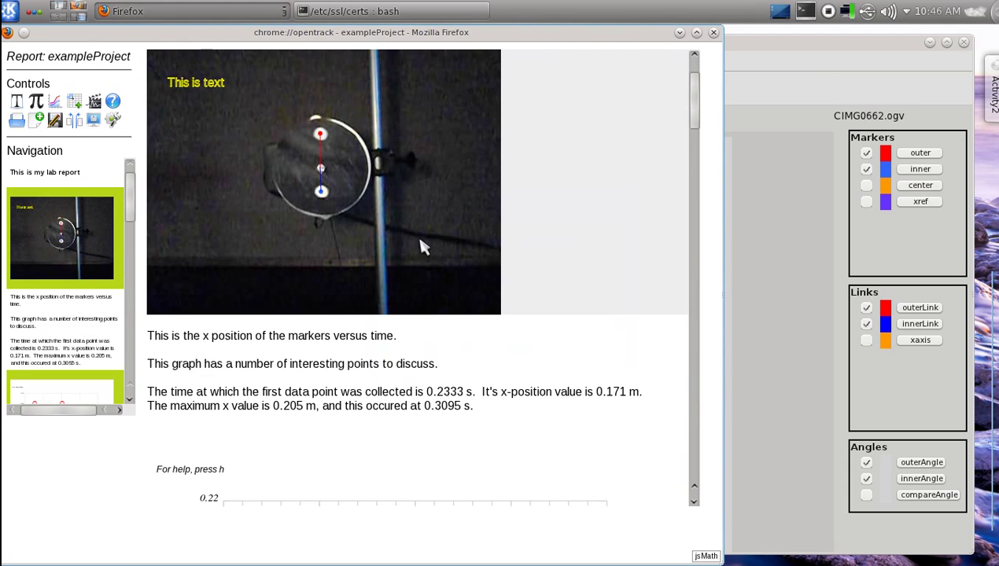
scroll(578, 191, up, 1)
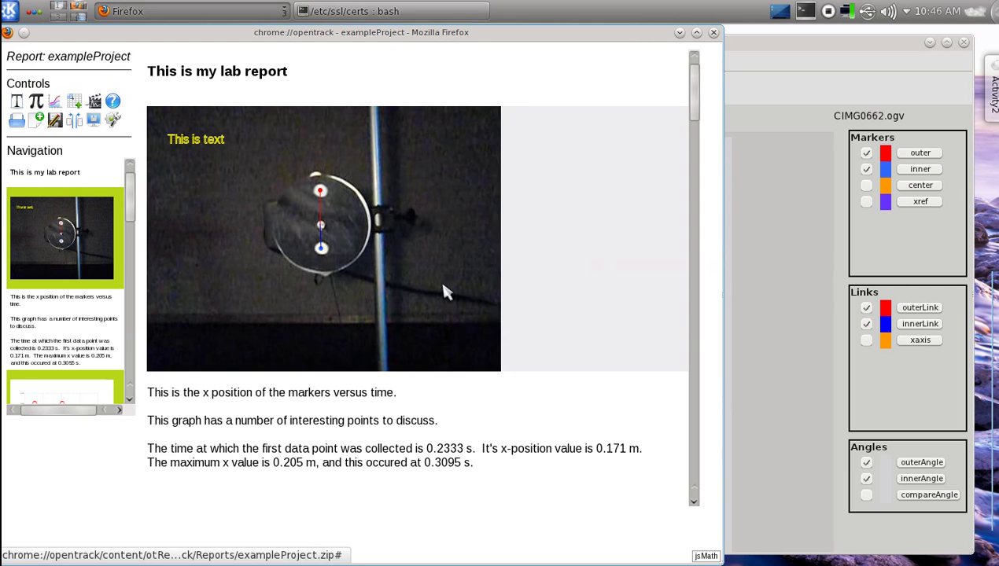
Start a table of 3 rows and 2 columns at the discussion text about the first data point and maximum x value.
scroll(658, 352, down, 3)
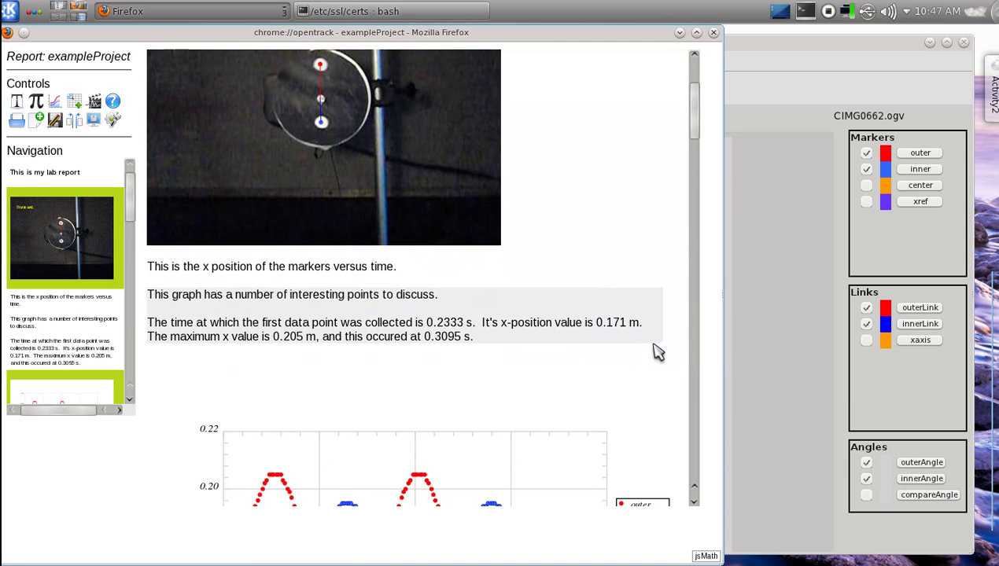
right_click(502, 338)
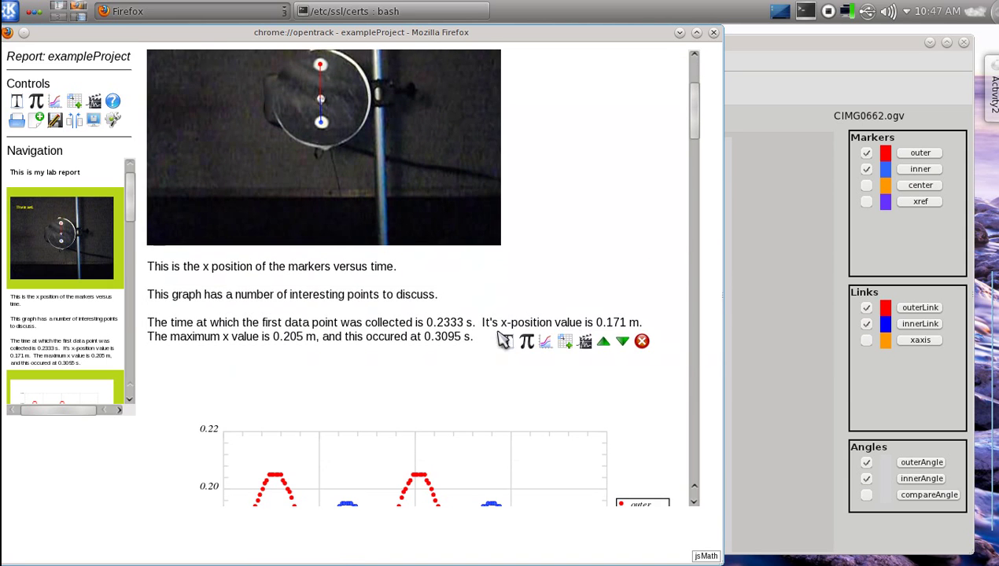
click(567, 350)
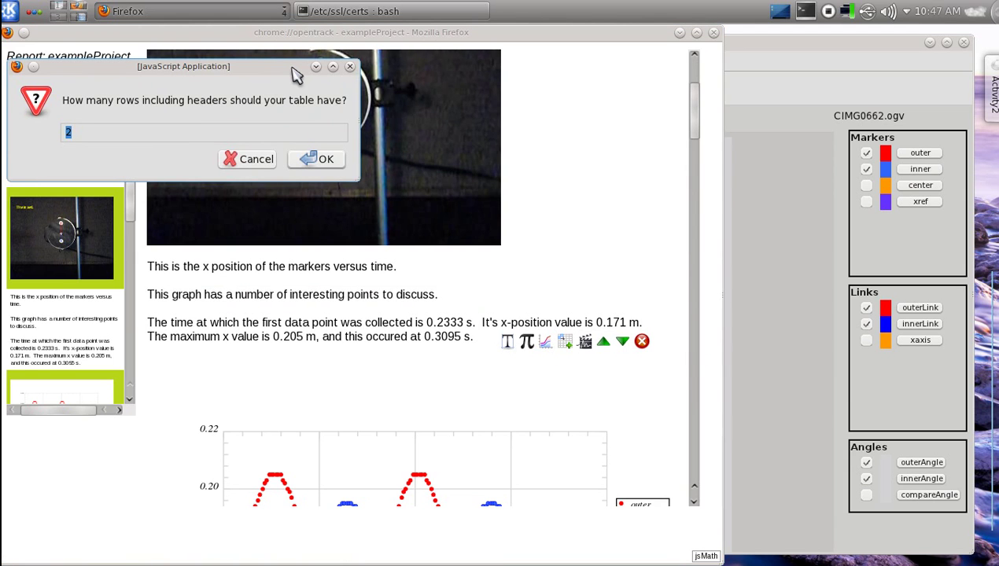
text(3)
key(Return)
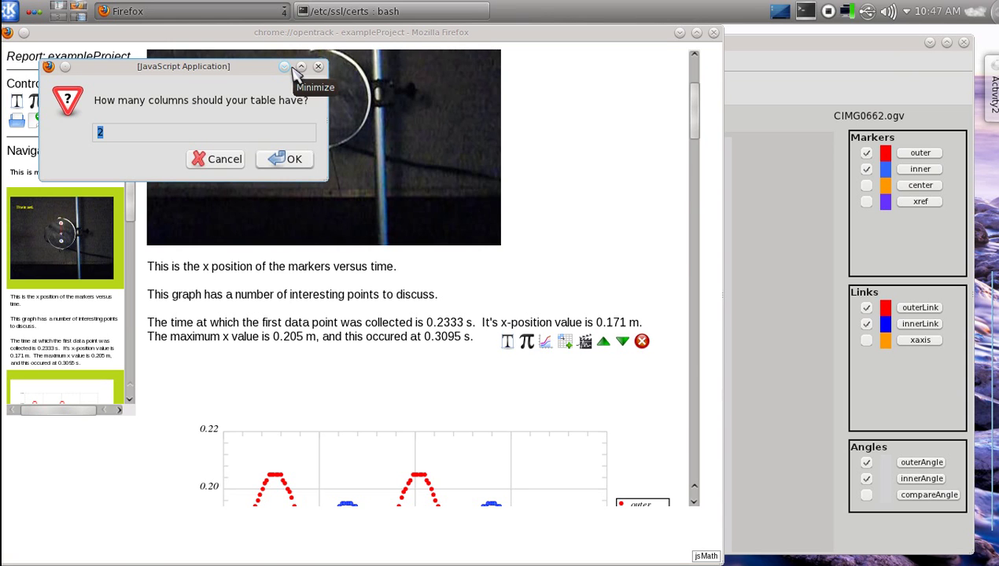
key(Return)
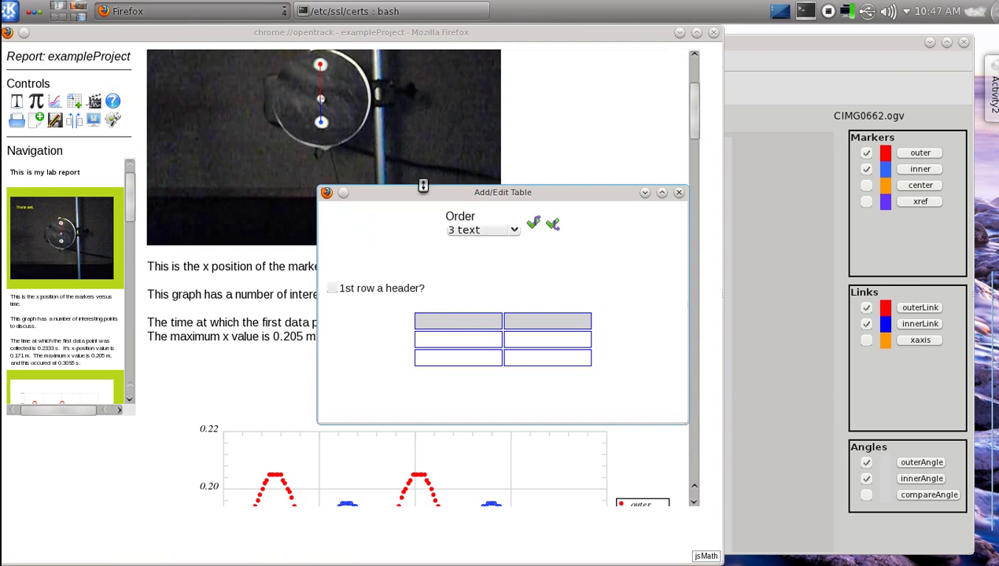
Enter the column headings "Time (s)" and "Position (m)" in the table's first row.
drag(423, 185, 635, 63)
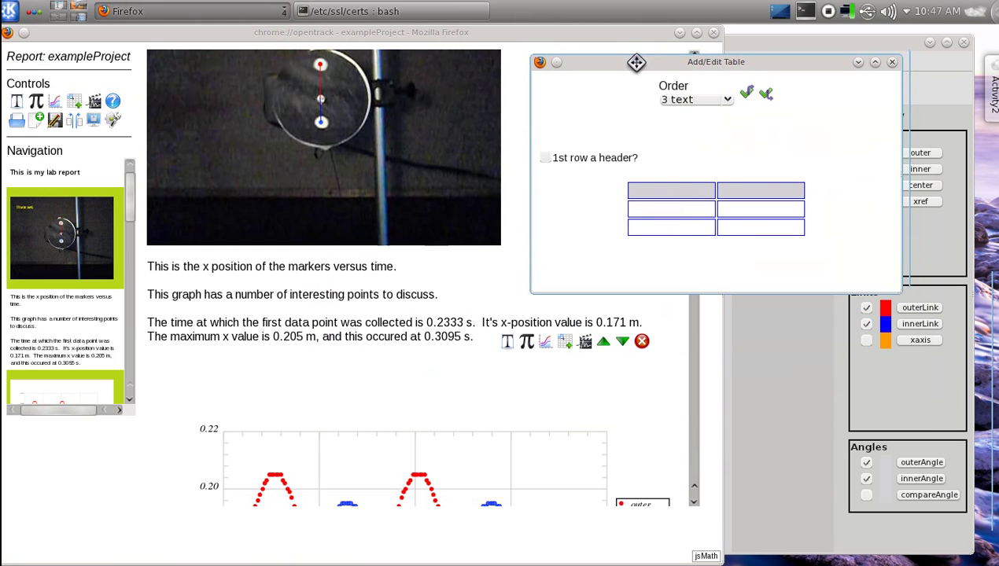
click(673, 192)
text(Time)
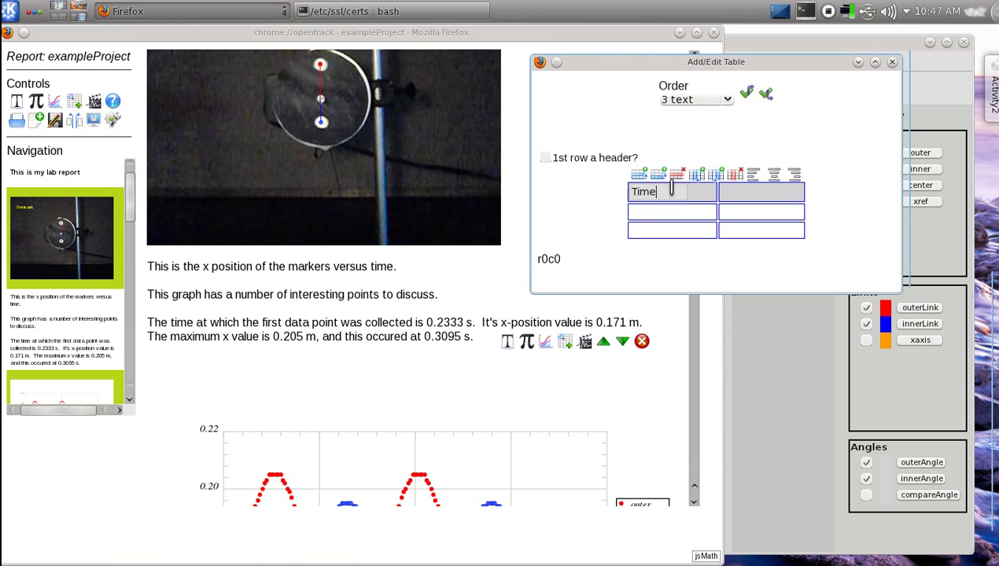
text( (s))
key(Tab)
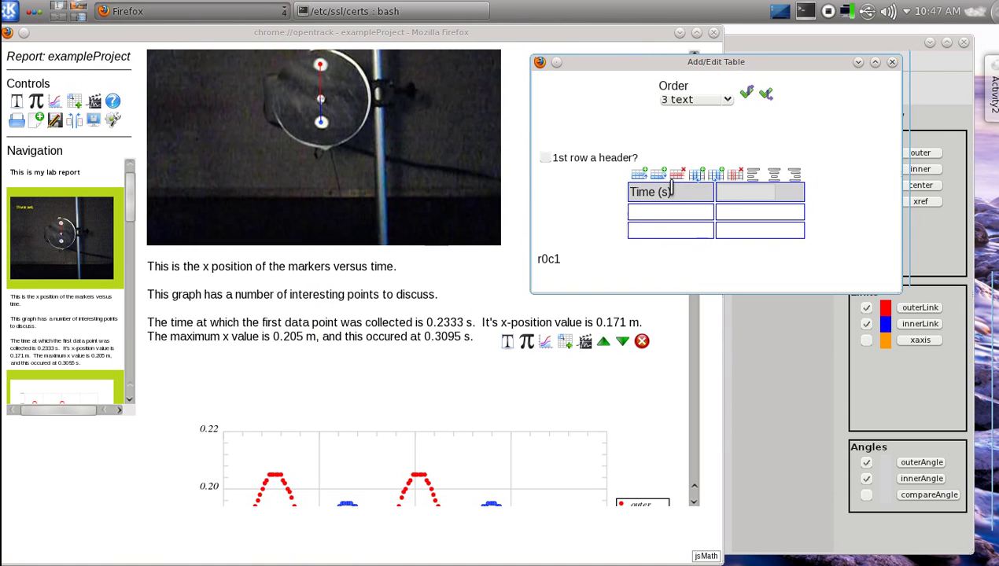
text(Position (m))
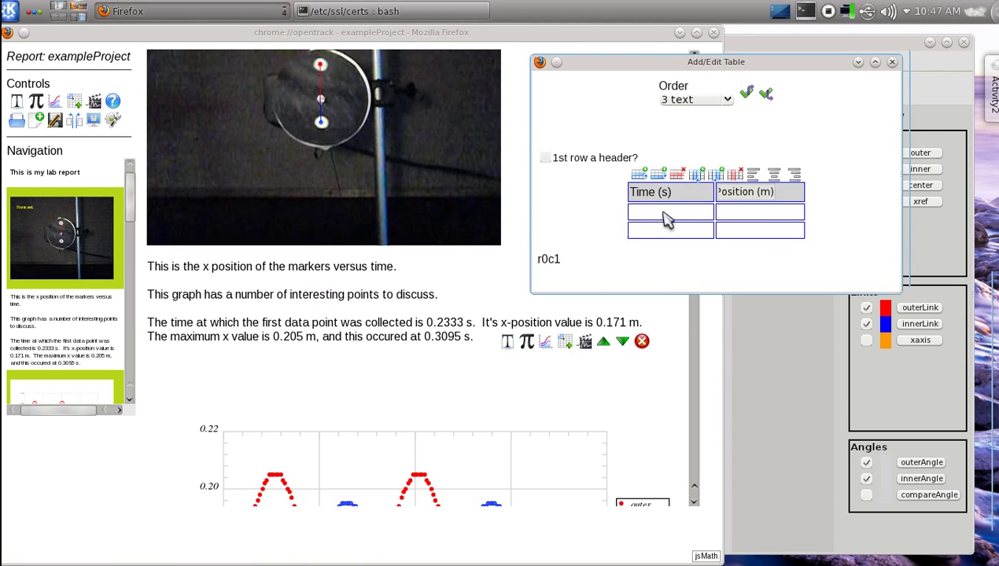
key(Down)
key(Down)
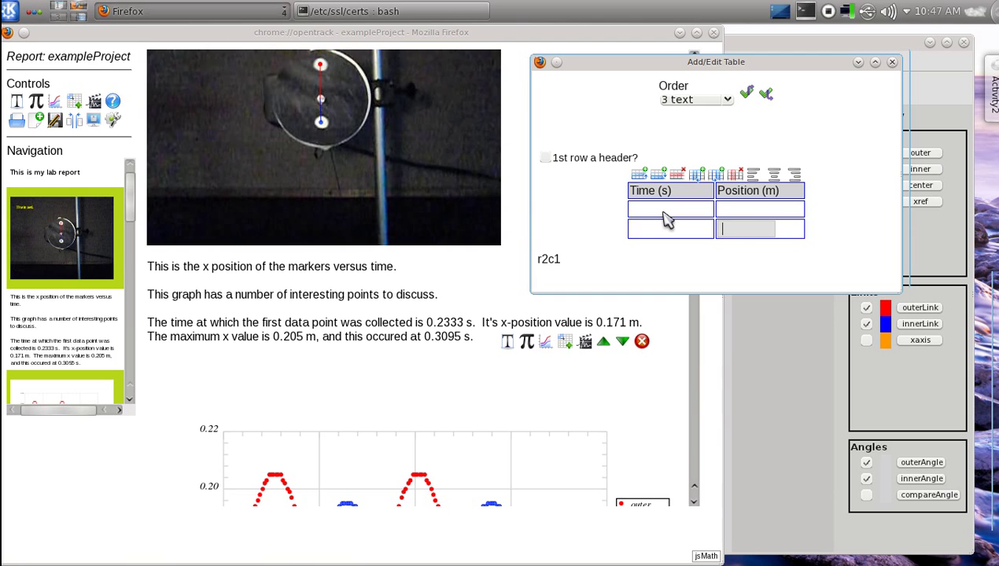
key(Up)
key(Down)
key(Up)
key(Up)
key(Left)
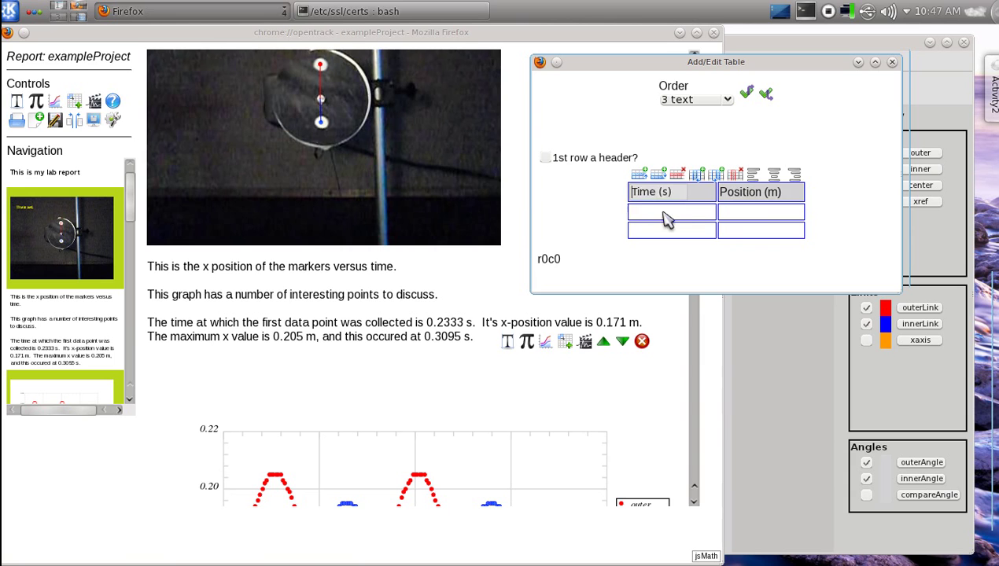
key(Down)
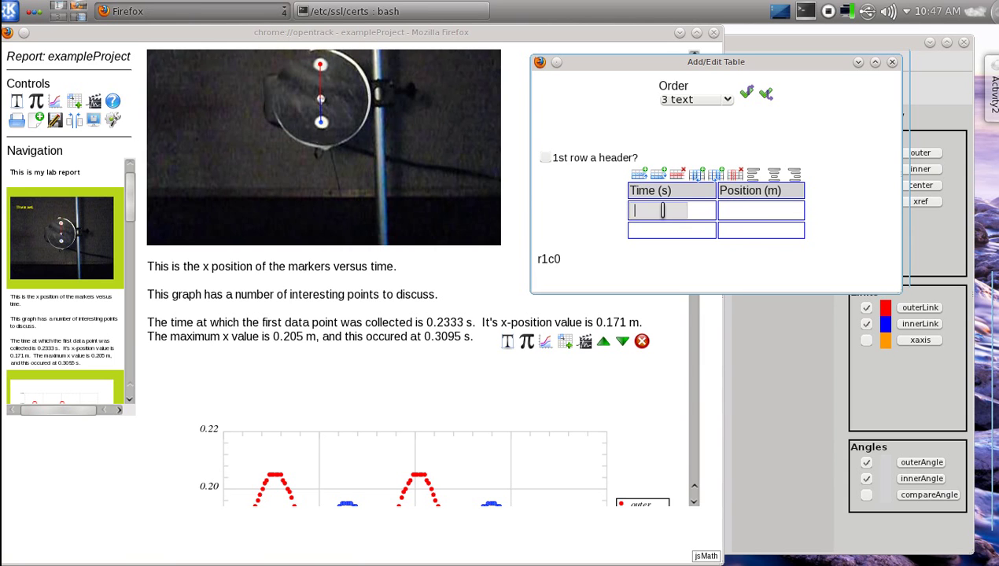
key(Down)
key(Up)
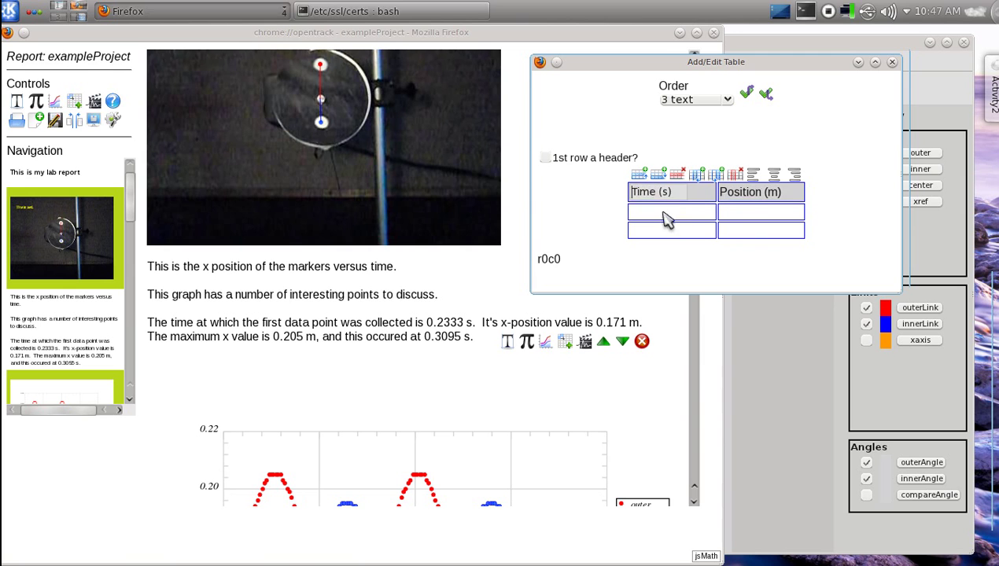
key(BackSpace)
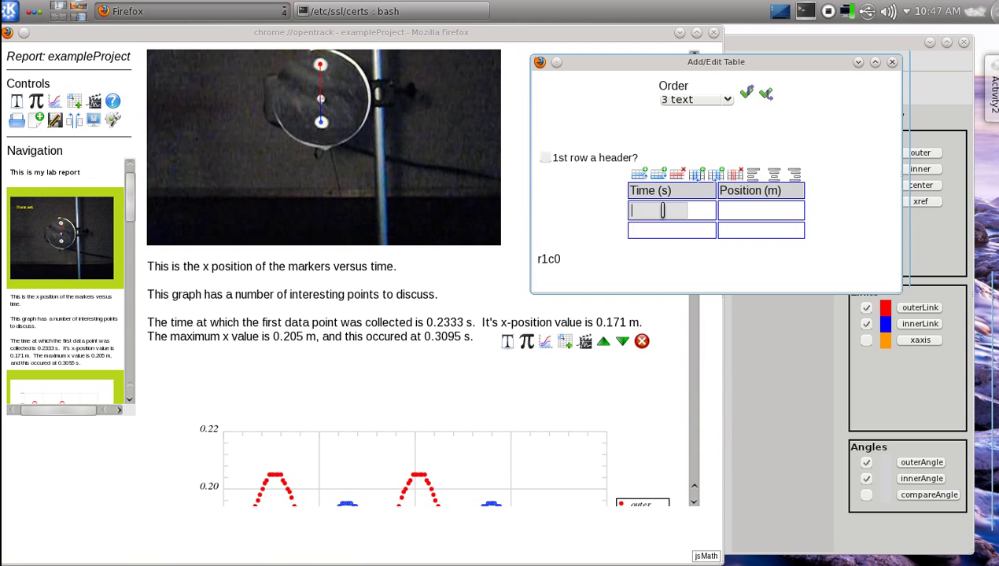
key(Down)
key(Tab)
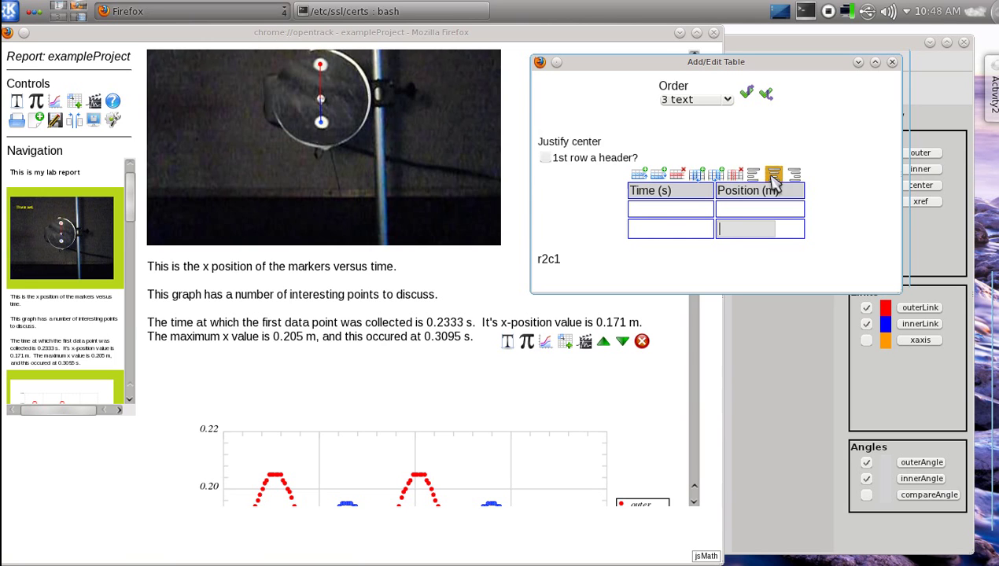
Fill the first data row with time 0.2333 and position 0.171.
click(677, 212)
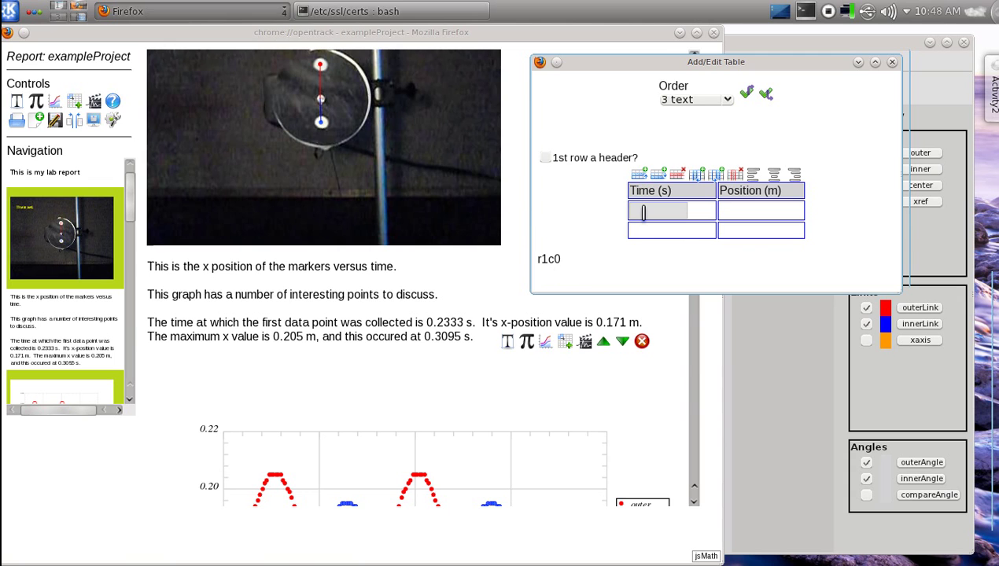
text(0.)
text(2333)
key(Tab)
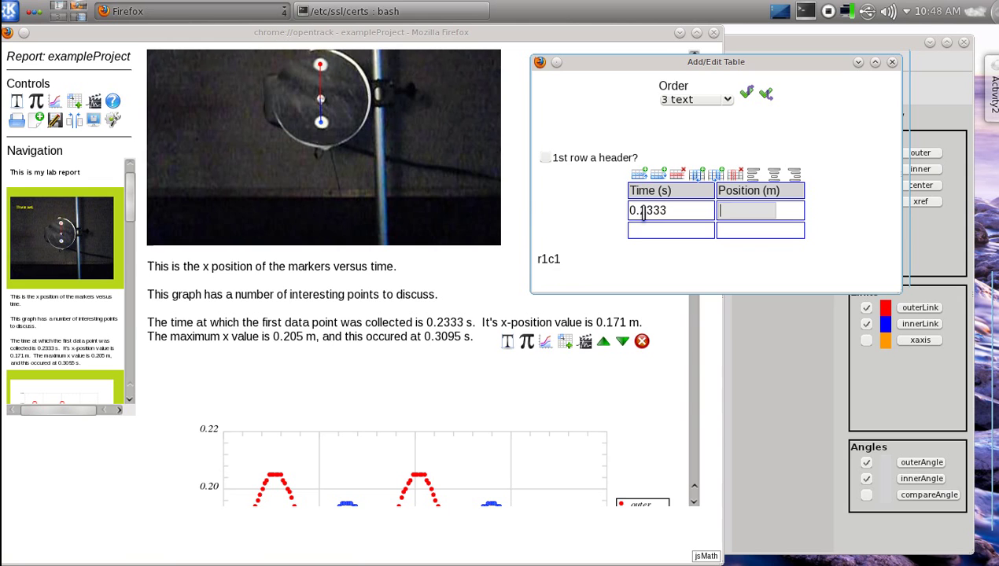
text(0.171)
Fill the second data row with time 0.3095 and position 0.205, and insert the table below the discussion text.
click(646, 228)
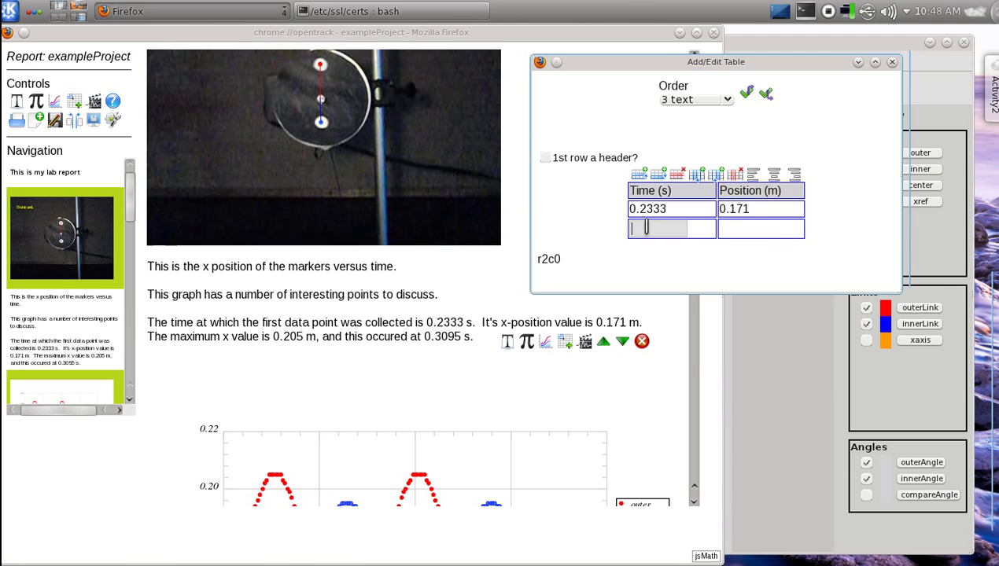
text(0.3095)
key(Tab)
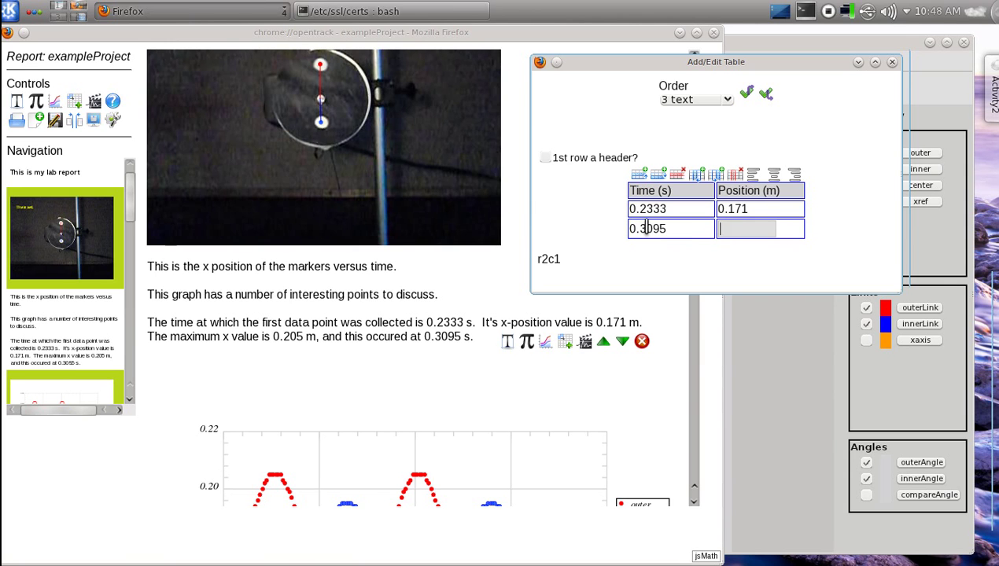
text(0.205)
click(657, 210)
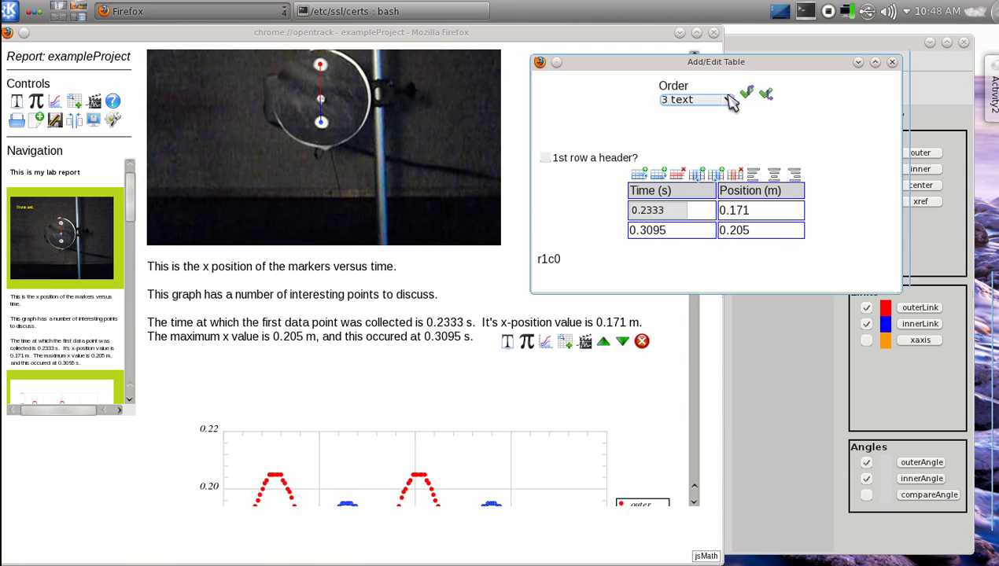
click(768, 100)
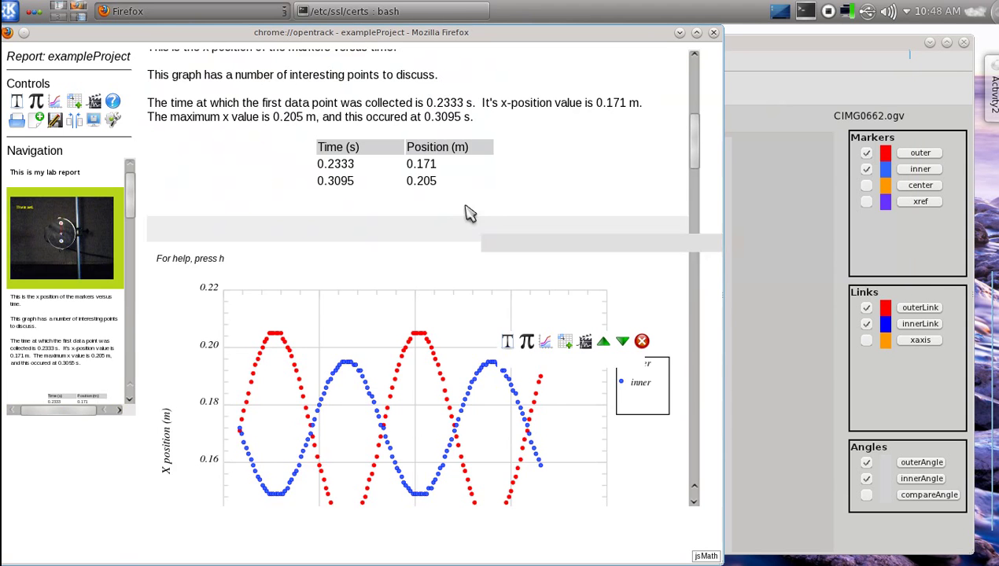
Delete the Y position versus time graph, images/ypos8.svg, from the report.
scroll(436, 161, up, 5)
scroll(441, 165, up, 2)
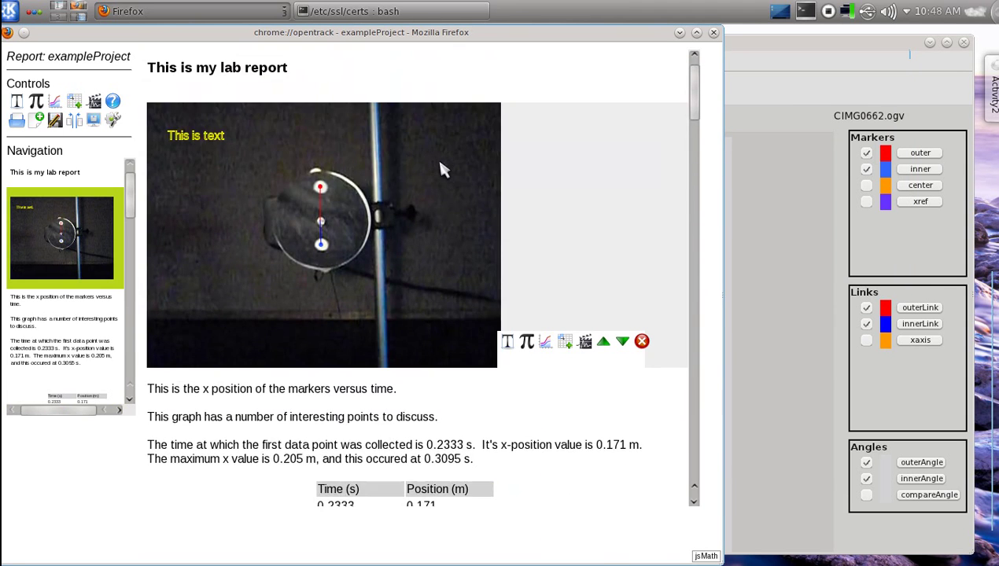
scroll(445, 168, down, 10)
scroll(443, 169, down, 7)
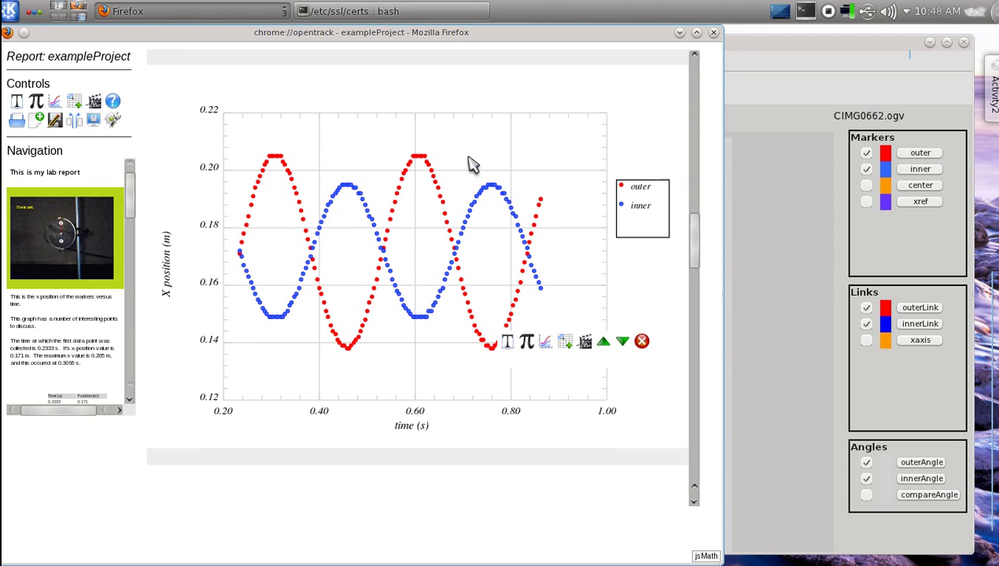
scroll(470, 164, up, 1)
scroll(470, 164, down, 15)
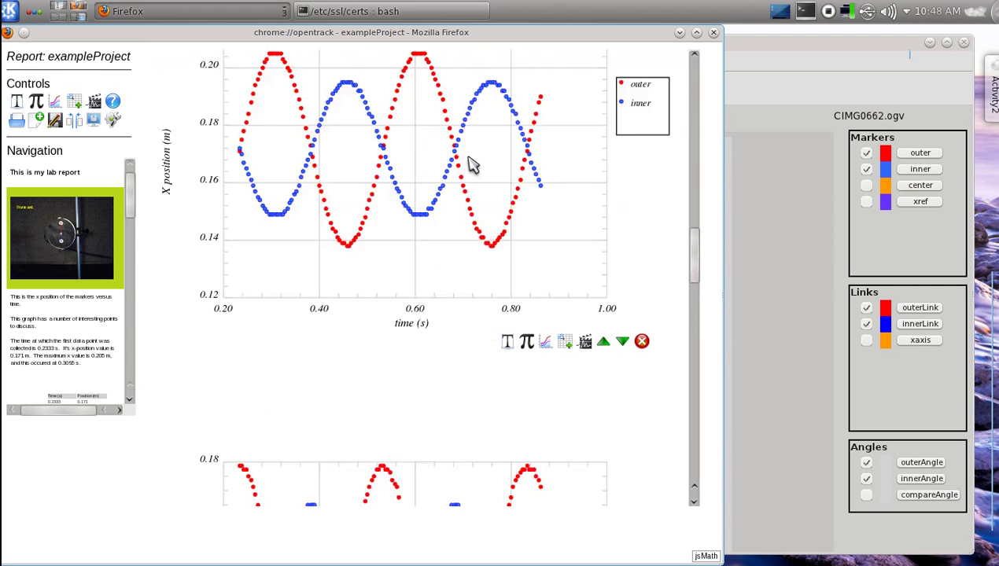
scroll(467, 161, up, 3)
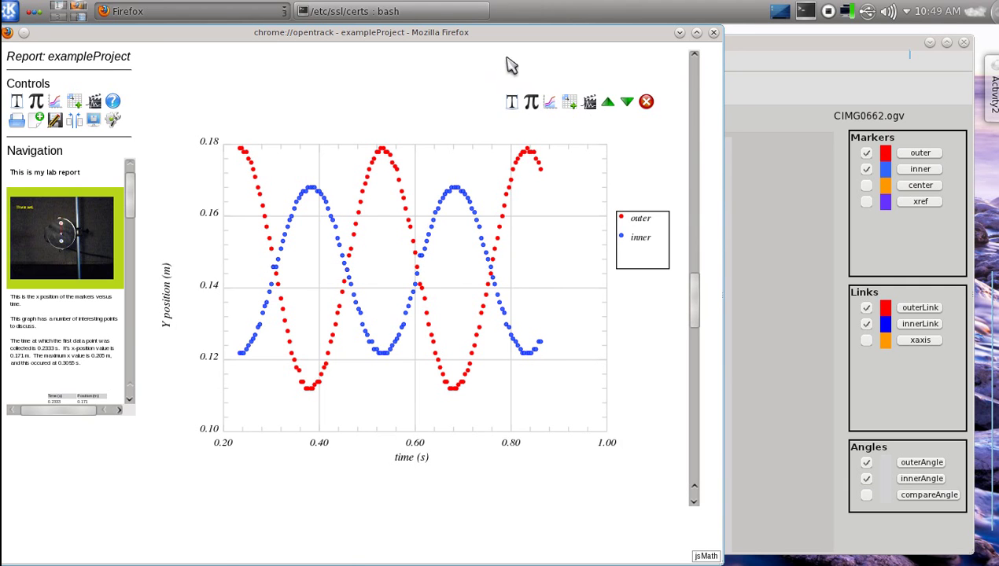
click(648, 103)
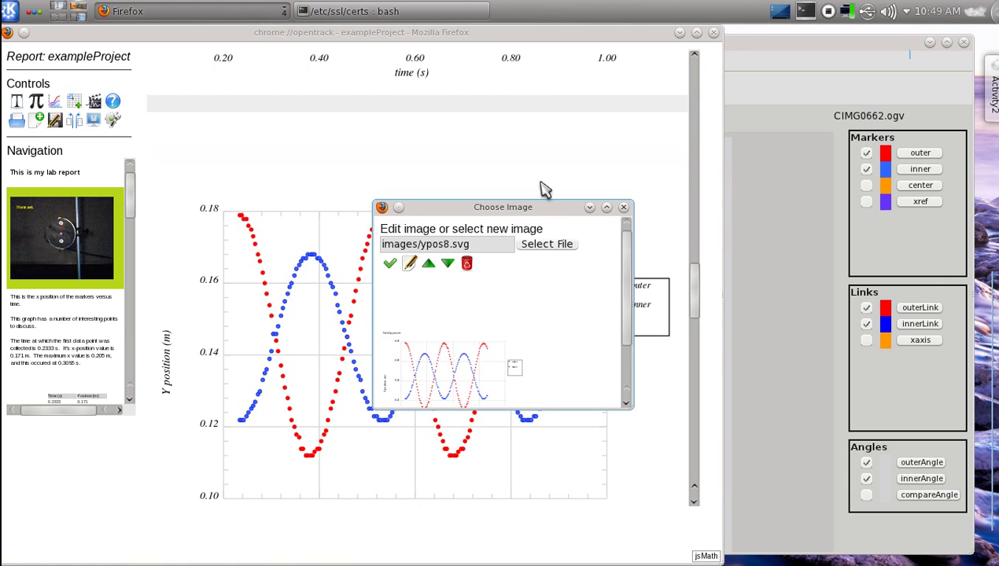
click(463, 266)
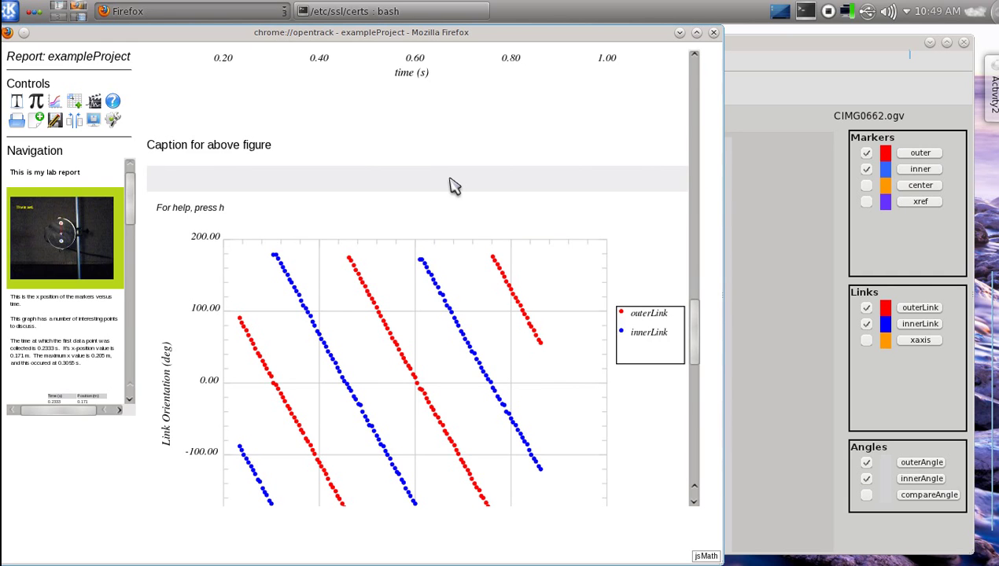
Start adding an image at the caption above the link orientation graph and browse to the report's exampleProject/images folder.
right_click(276, 155)
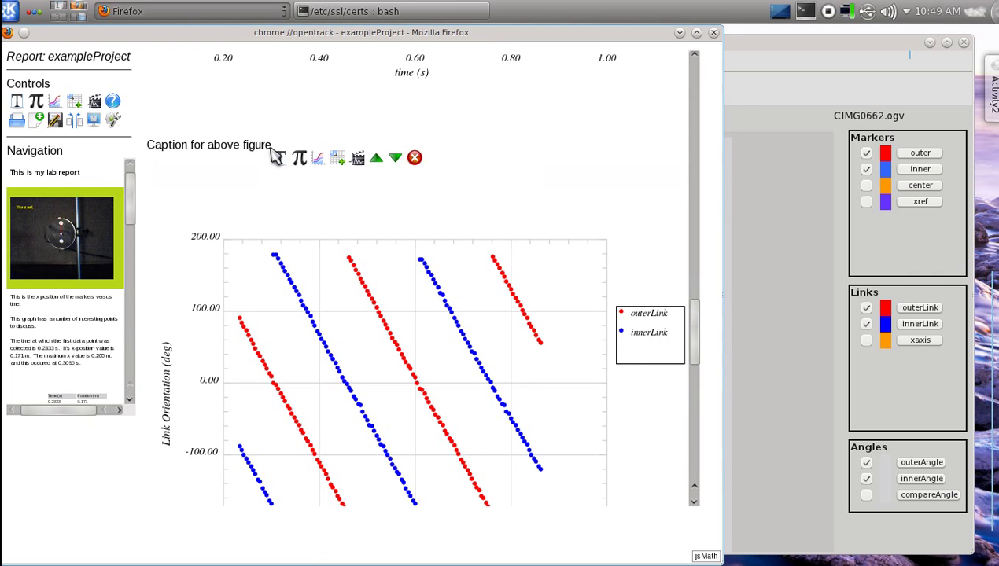
click(318, 160)
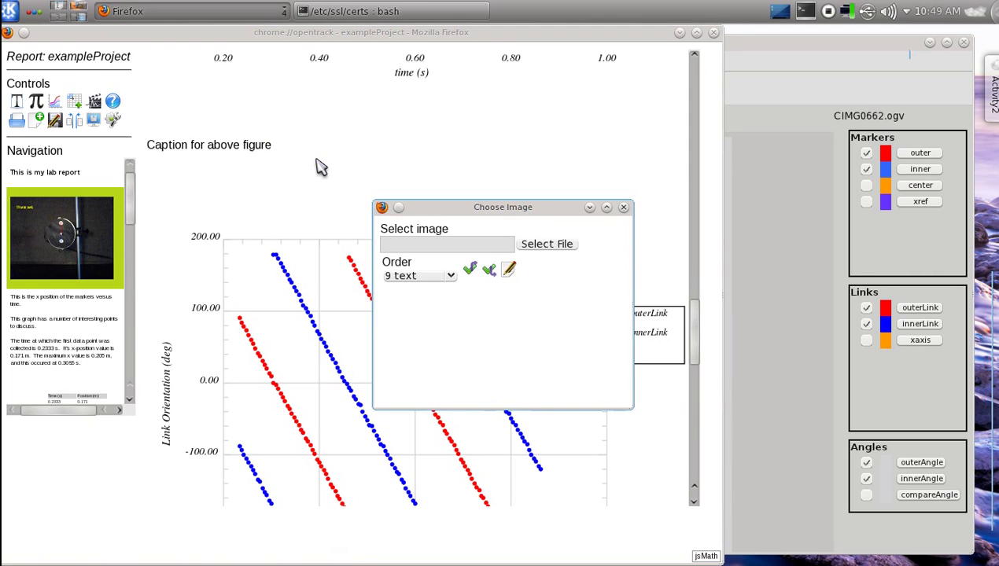
click(547, 247)
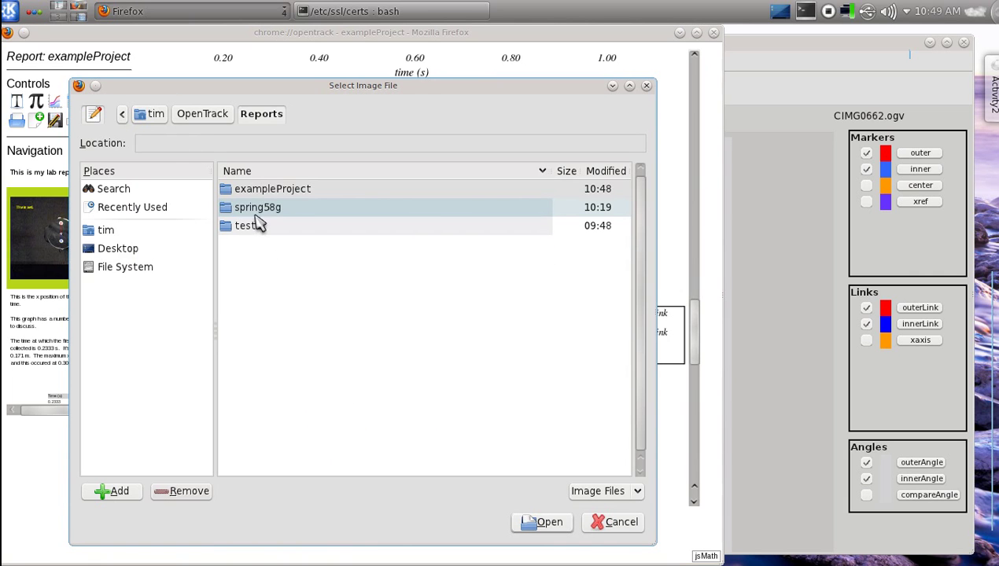
click(269, 196)
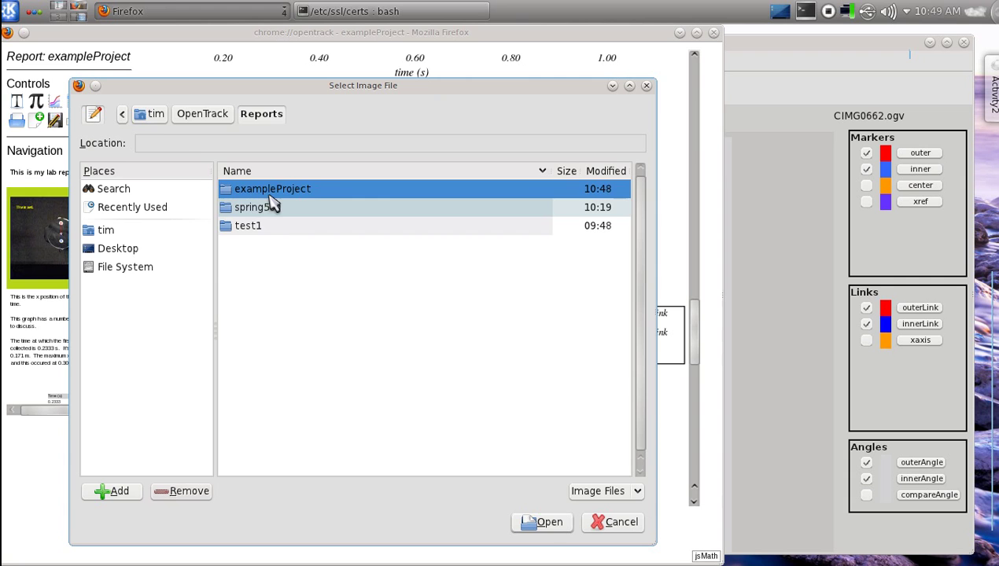
double_click(269, 196)
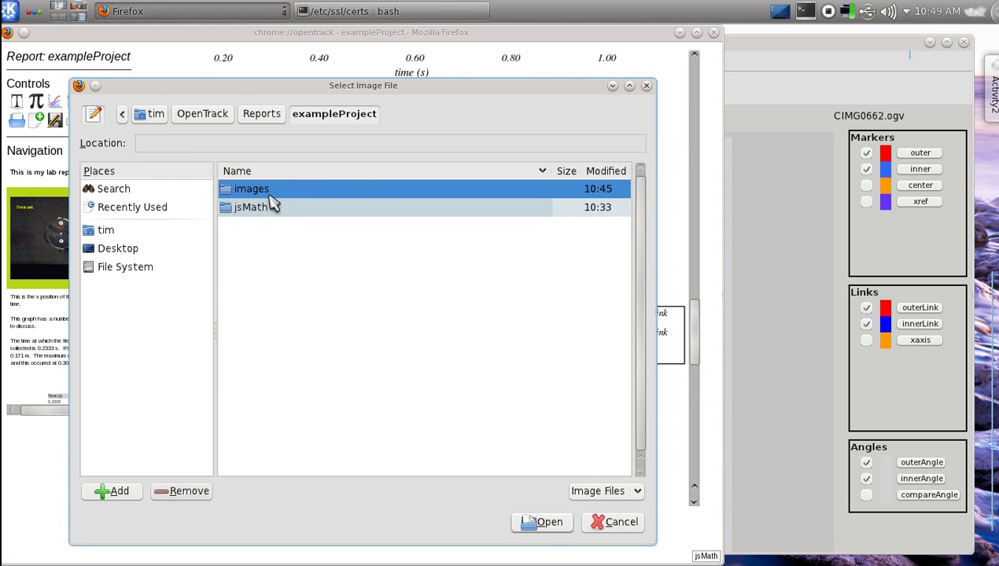
double_click(257, 192)
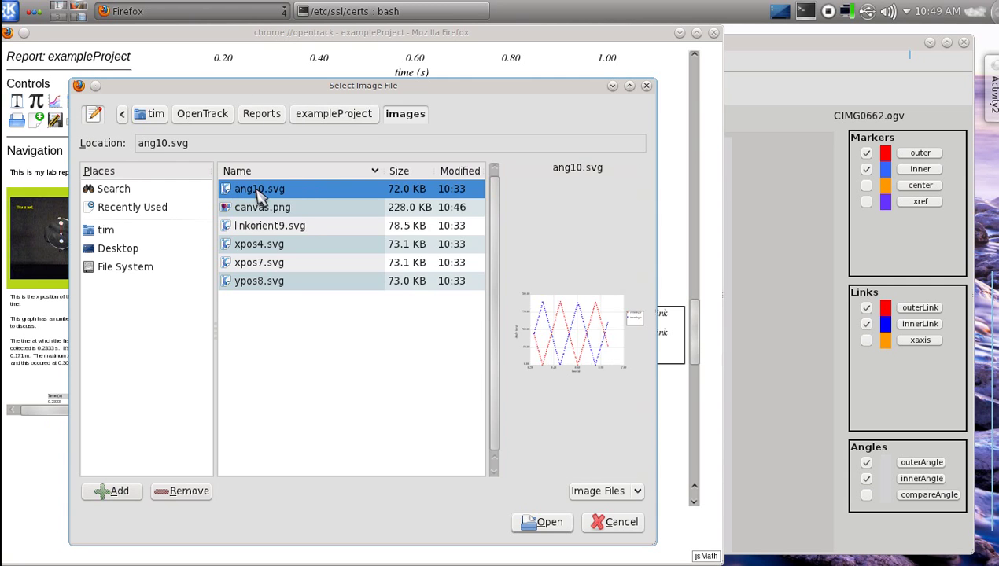
Choose ypos8.svg, keep the original version of the image, and insert it below the caption, item 9 text.
click(275, 229)
click(267, 245)
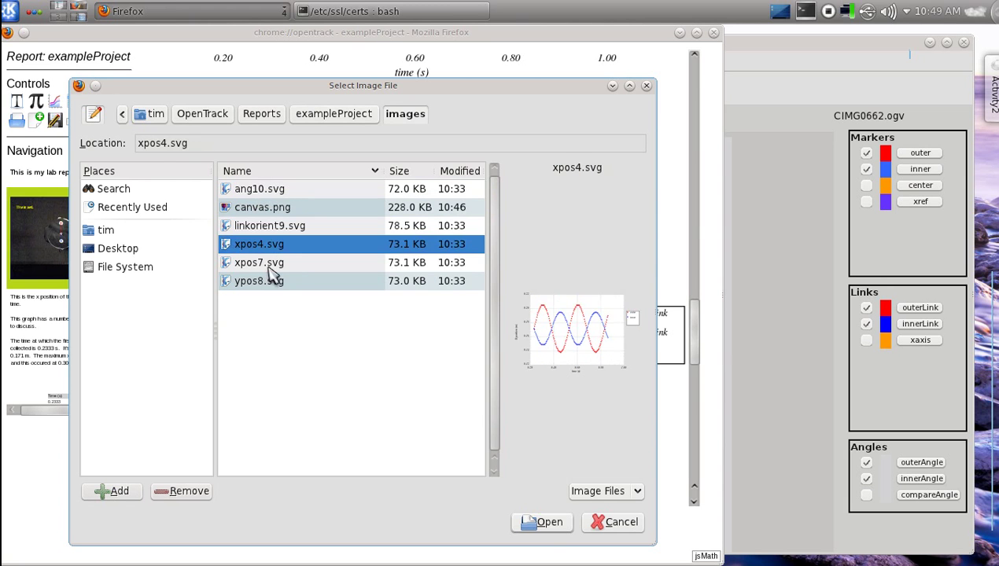
click(269, 267)
click(272, 287)
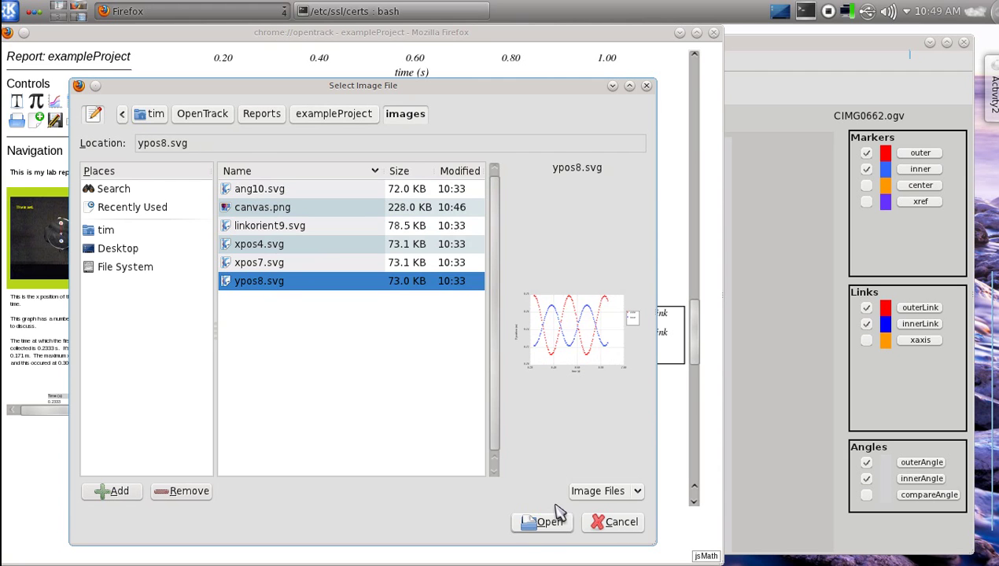
click(533, 529)
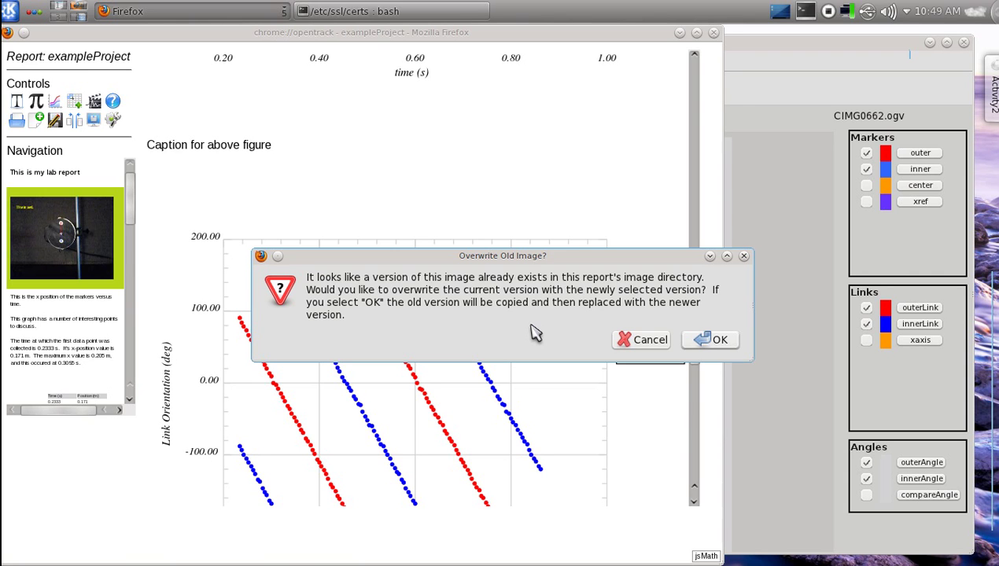
click(638, 341)
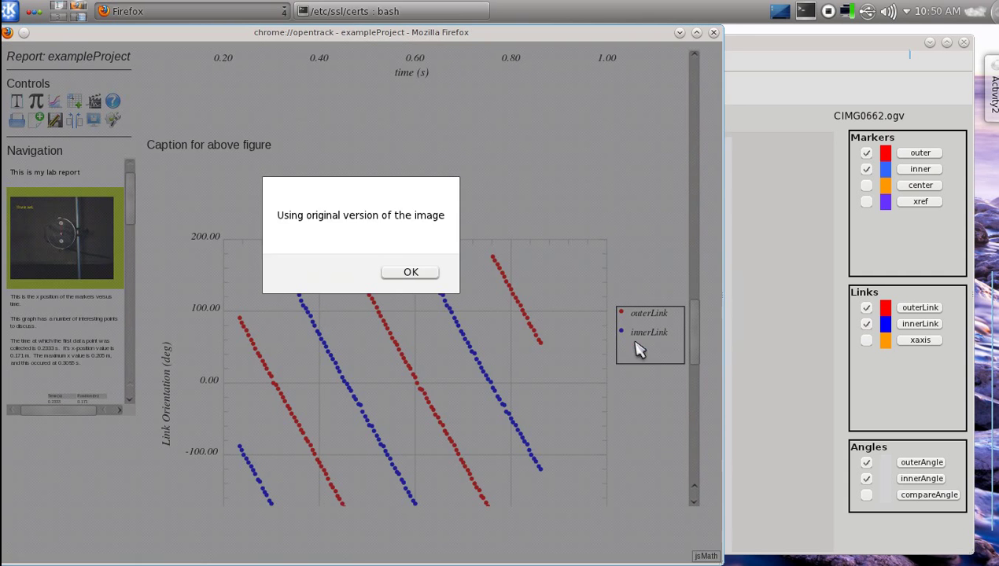
click(410, 273)
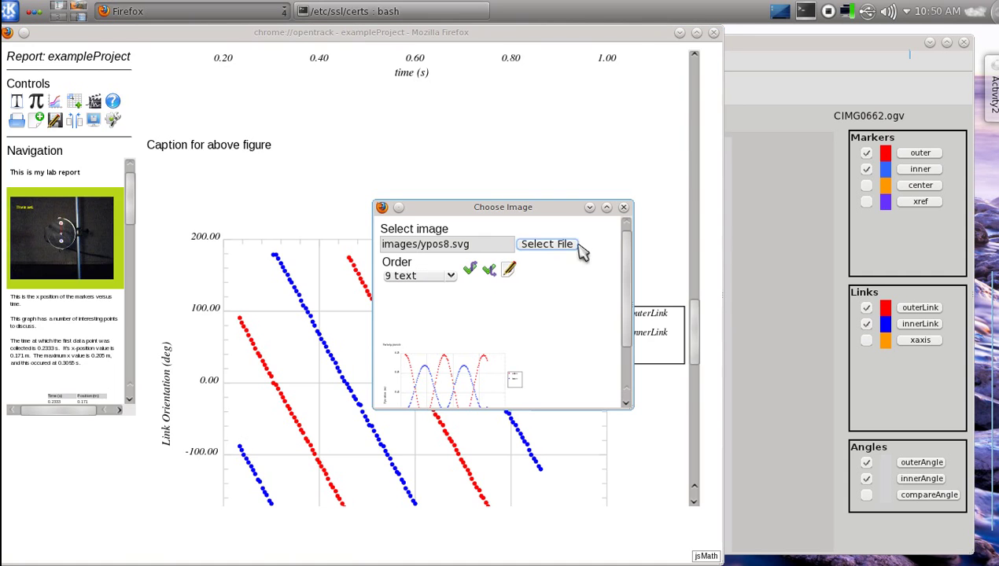
click(487, 275)
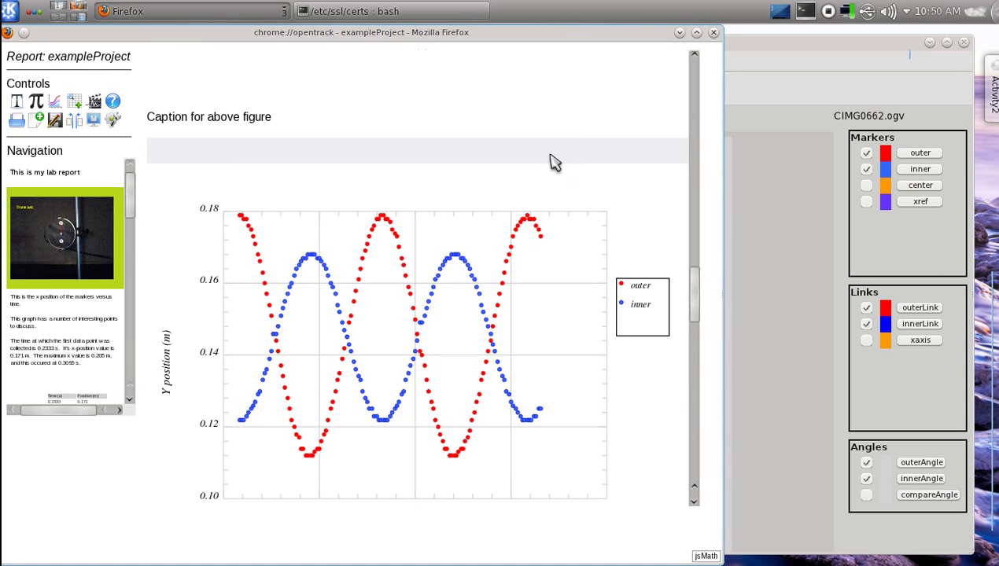
mouse_move(696, 299)
mouse_down()
mouse_move(697, 325)
mouse_move(698, 307)
mouse_up()
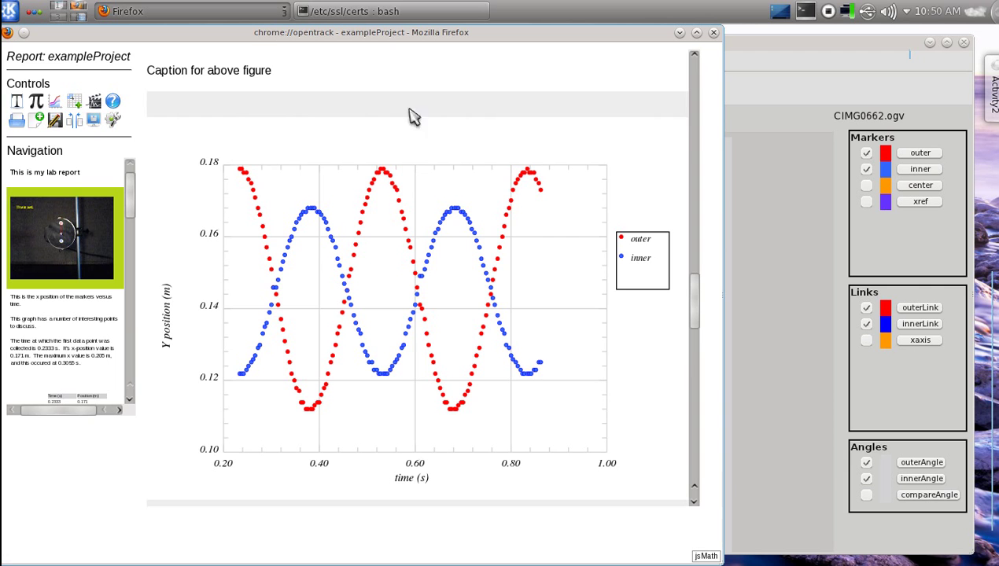
scroll(463, 109, down, 10)
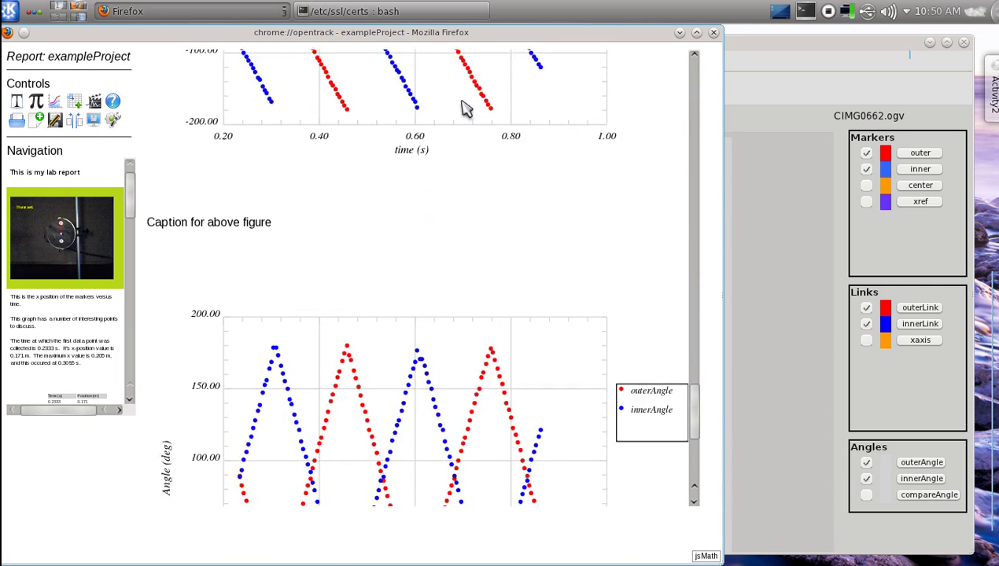
scroll(464, 108, up, 15)
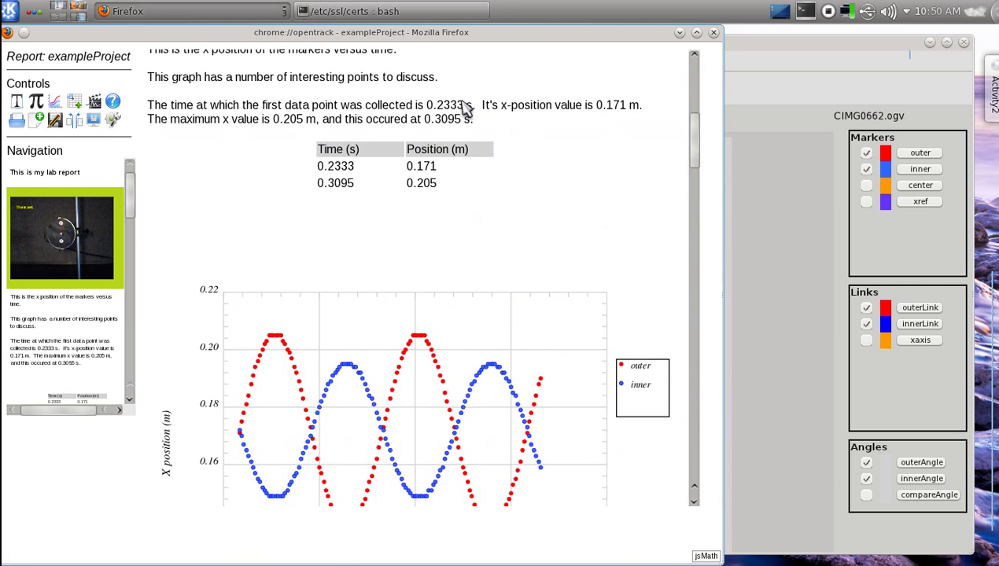